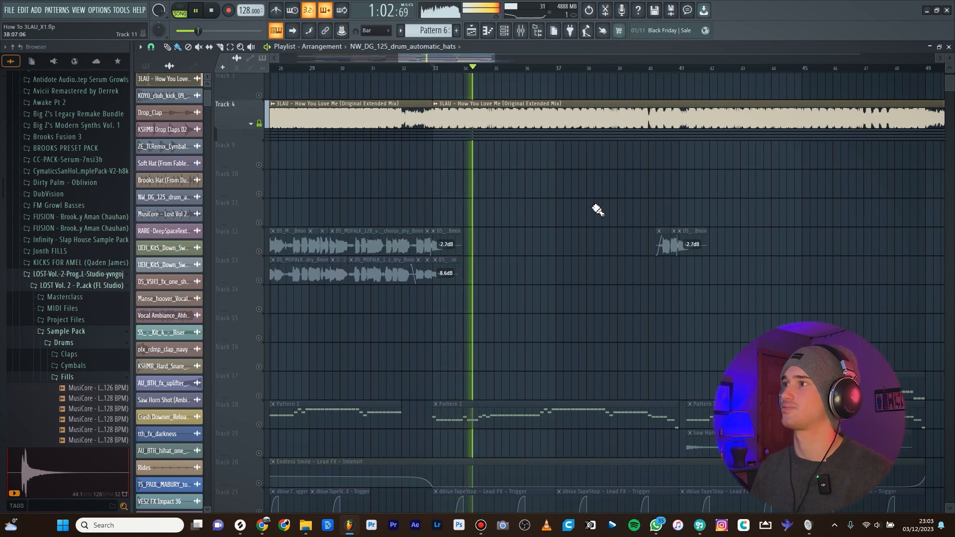
Take the reference song on Track 4 out of solo and play the full arrangement.
key("space")
right_click(258, 123)
left_click(259, 124)
key("space")
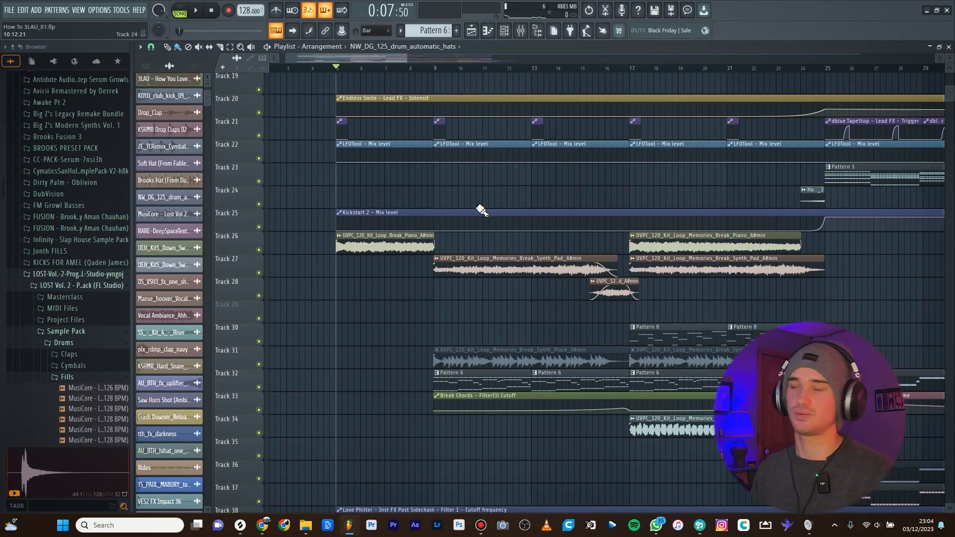
Play the intro from bar 5 to hear the piano loop on Track 26.
scroll(422, 266, "up", 2)
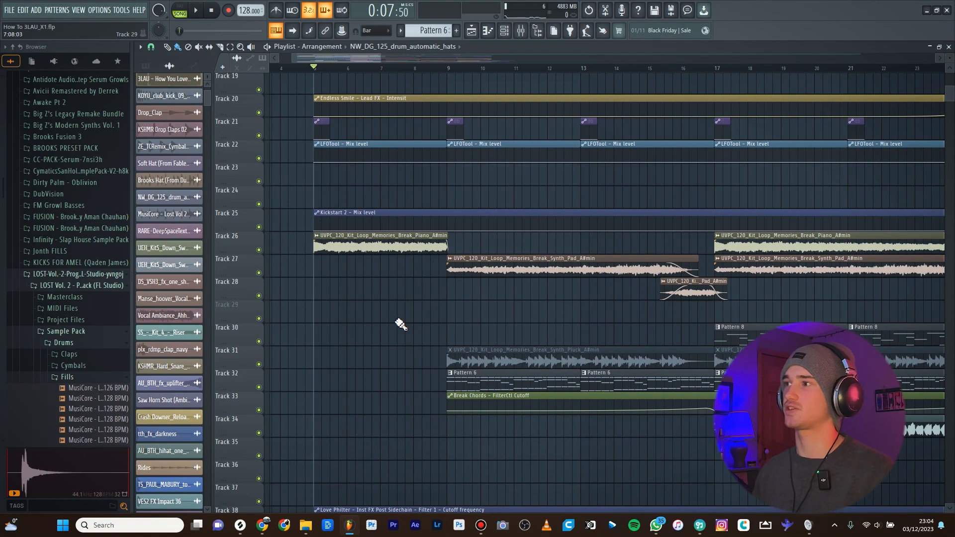
scroll(512, 310, "down", 2)
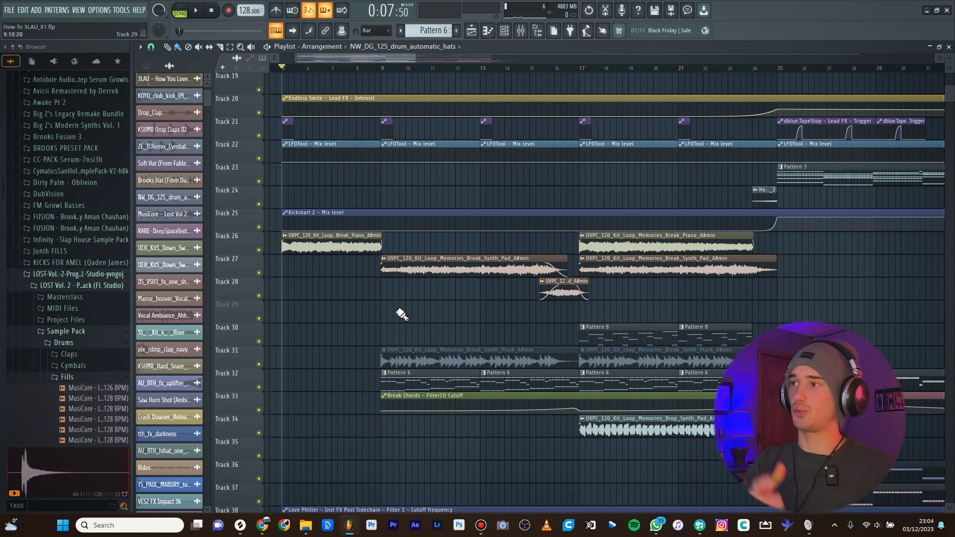
scroll(393, 298, "left", 3)
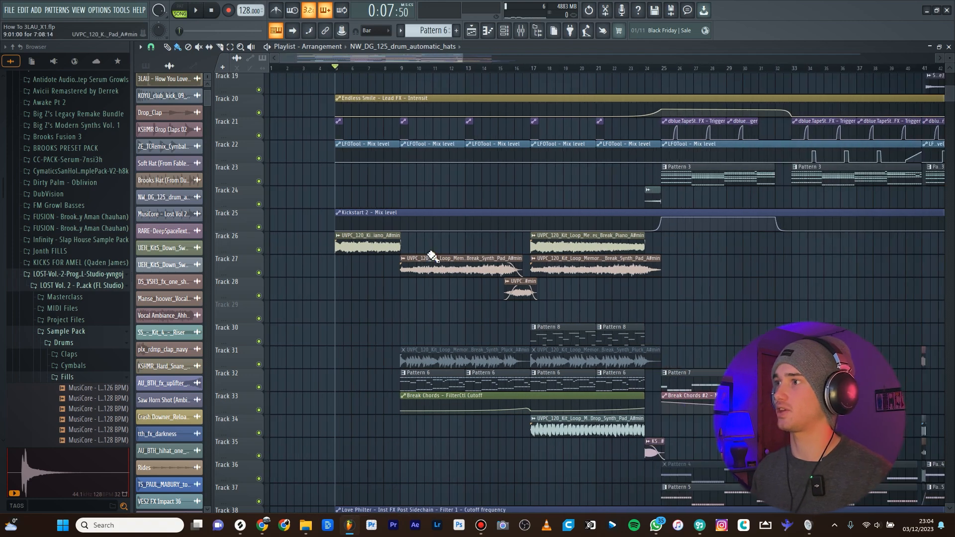
scroll(368, 259, "up", 2)
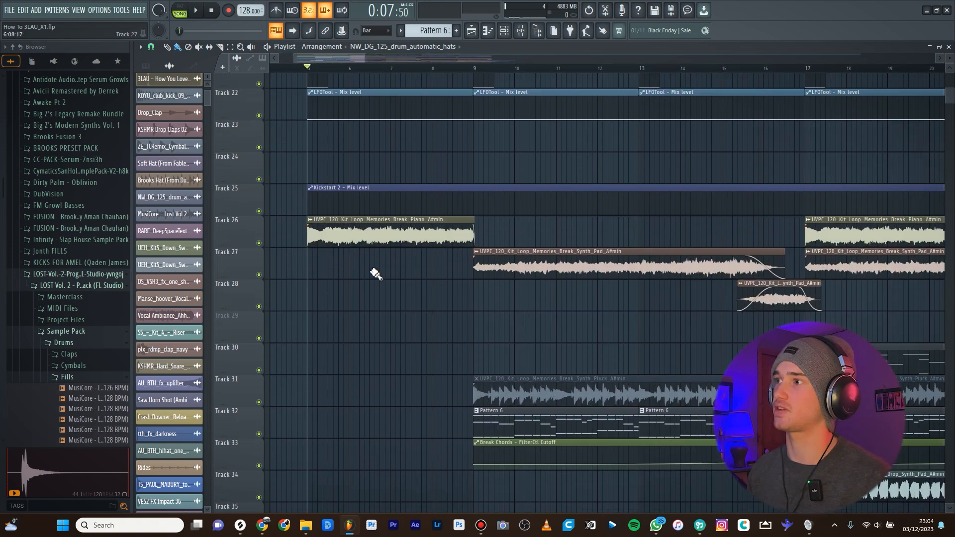
key("space")
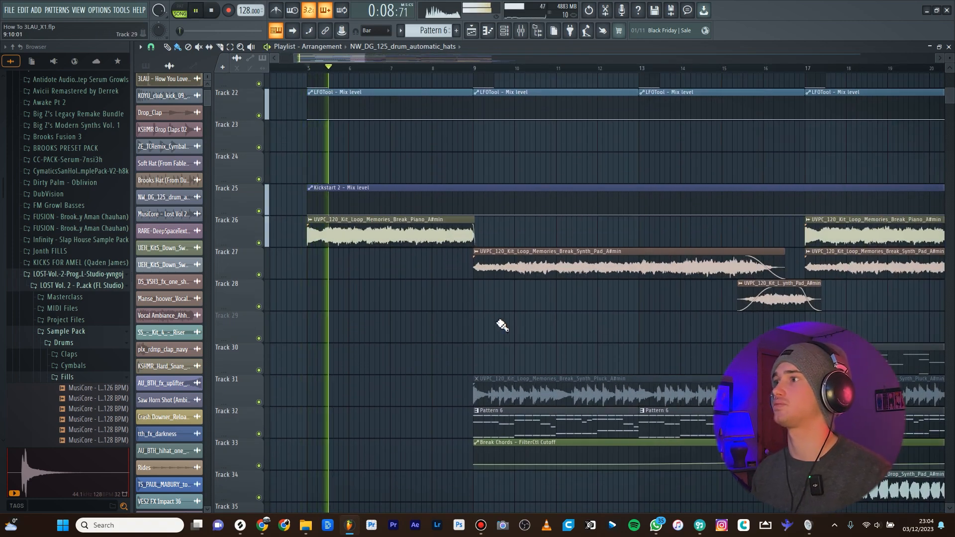
scroll(353, 286, "down", 3)
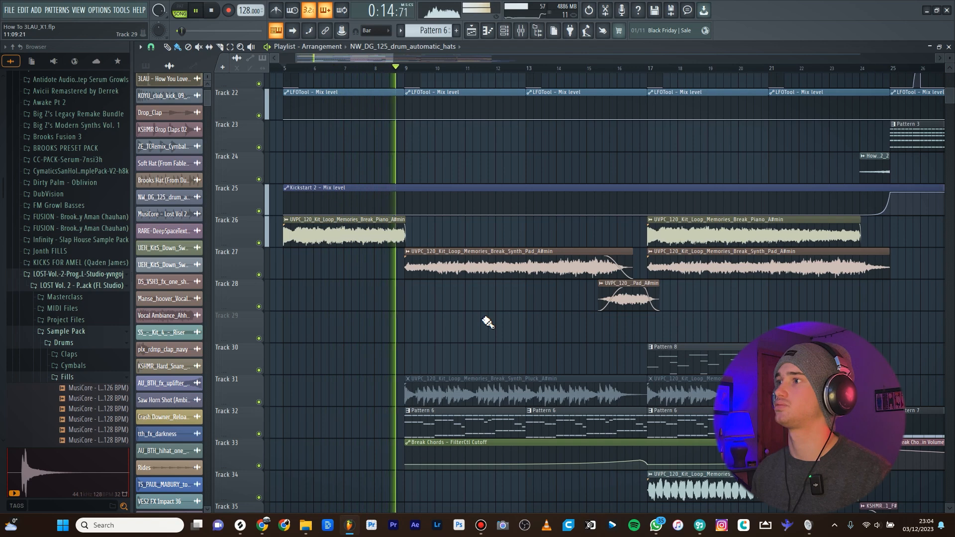
key("space")
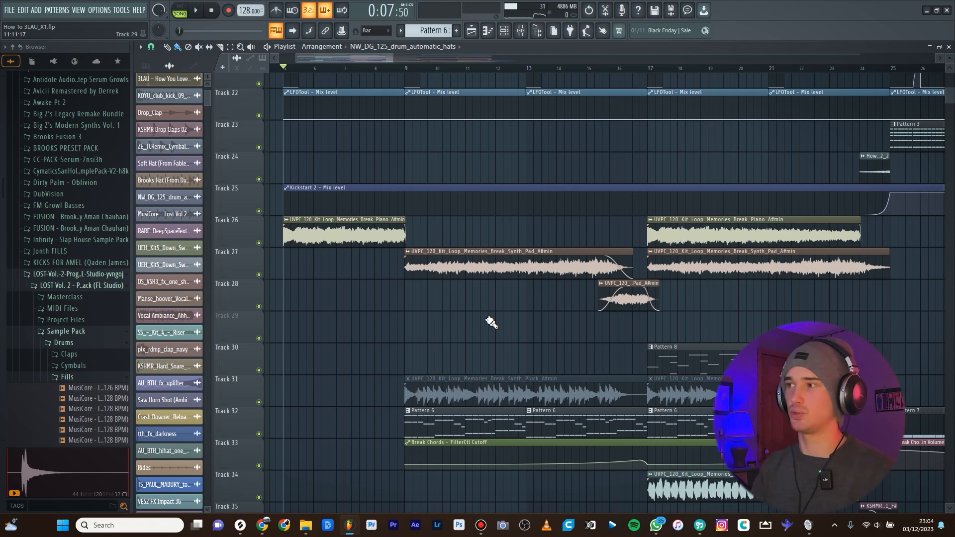
Solo the break synth pad clips on Tracks 27 and 28 and play them from bar 9.
scroll(491, 323, "up", 2)
left_click(381, 68)
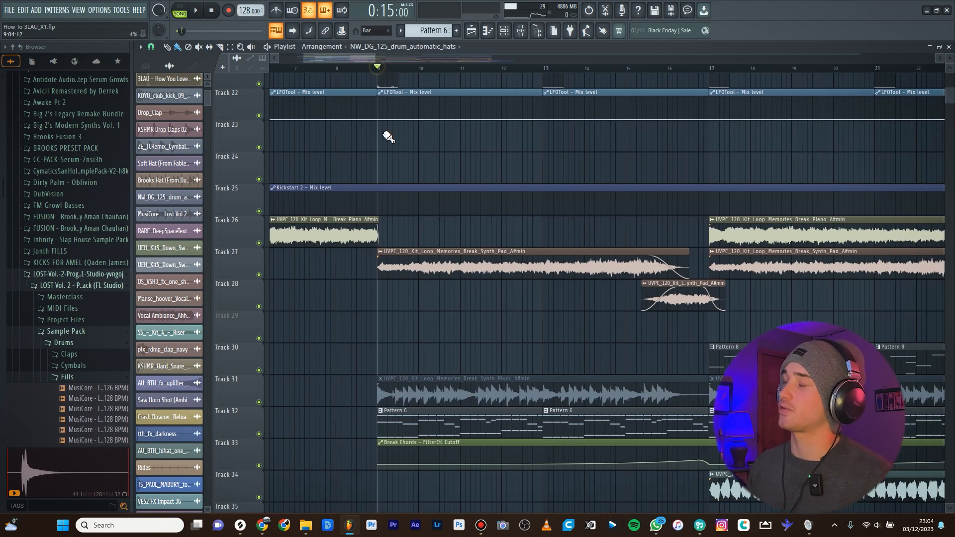
scroll(373, 234, "down", 3)
left_click(259, 275, "ctrl")
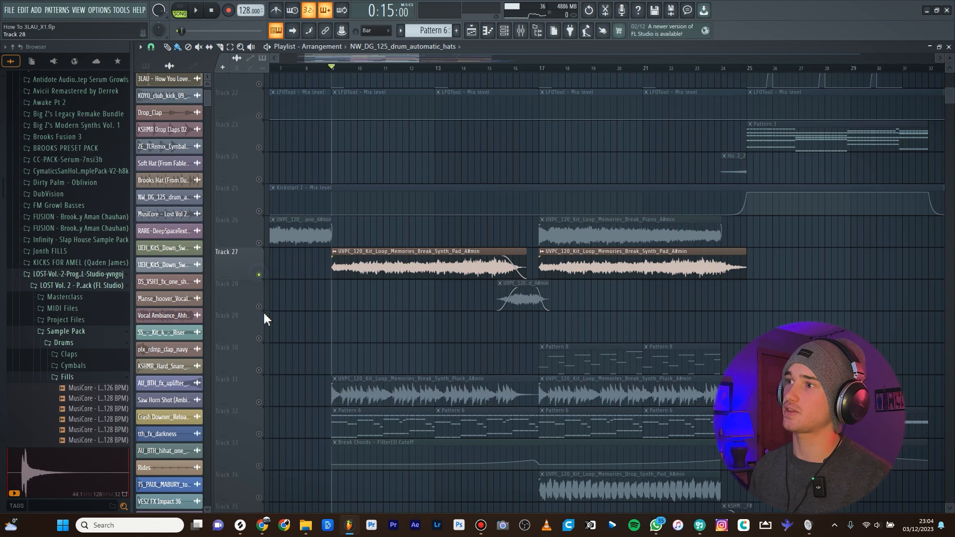
left_click(258, 307)
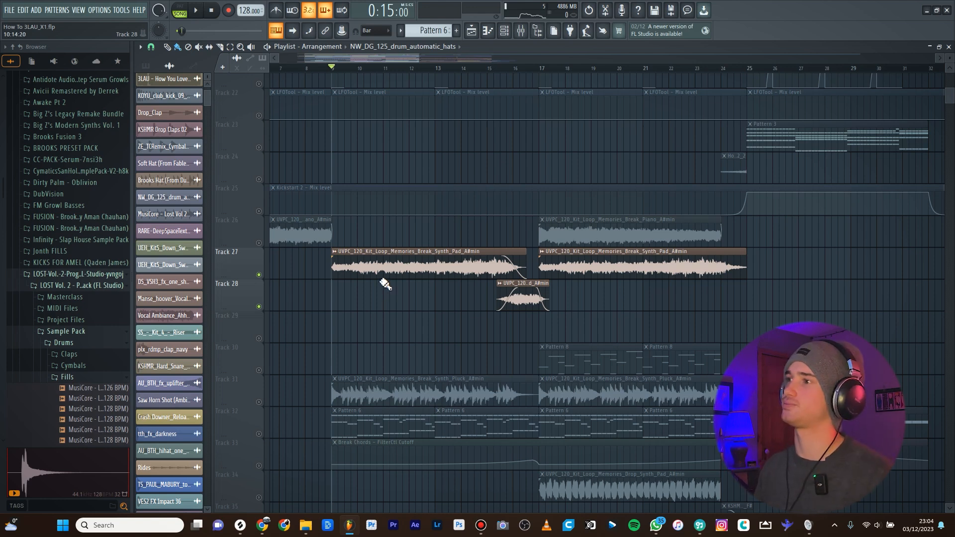
key("space")
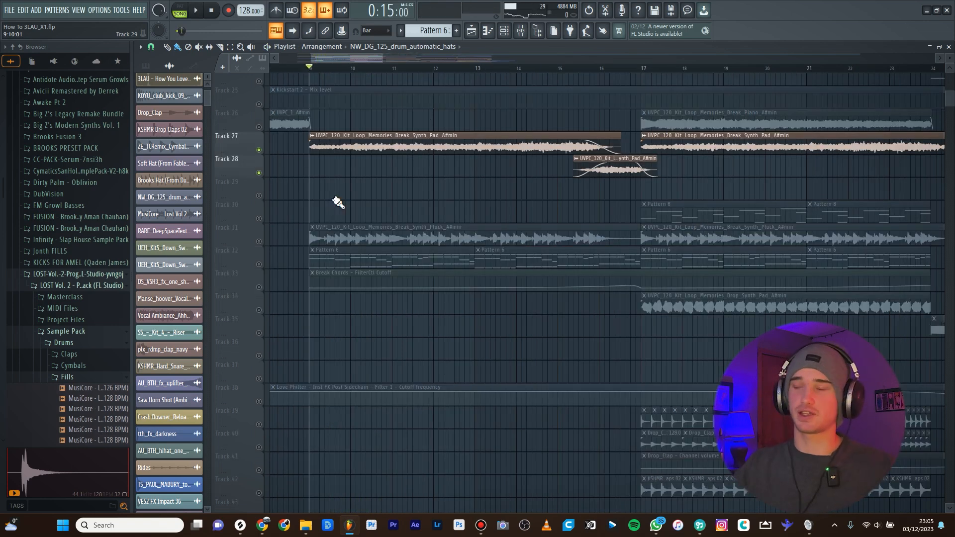
Enable the Pattern 6 chords on Track 32 and their filter cutoff automation on Track 33 alongside the soloed pads.
scroll(331, 218, "down", 2)
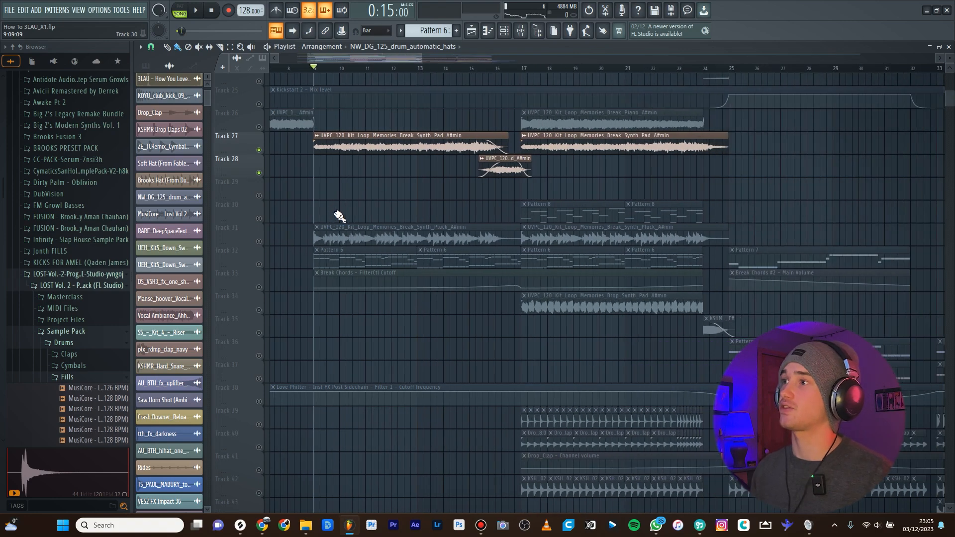
left_click(259, 264)
left_click(259, 287)
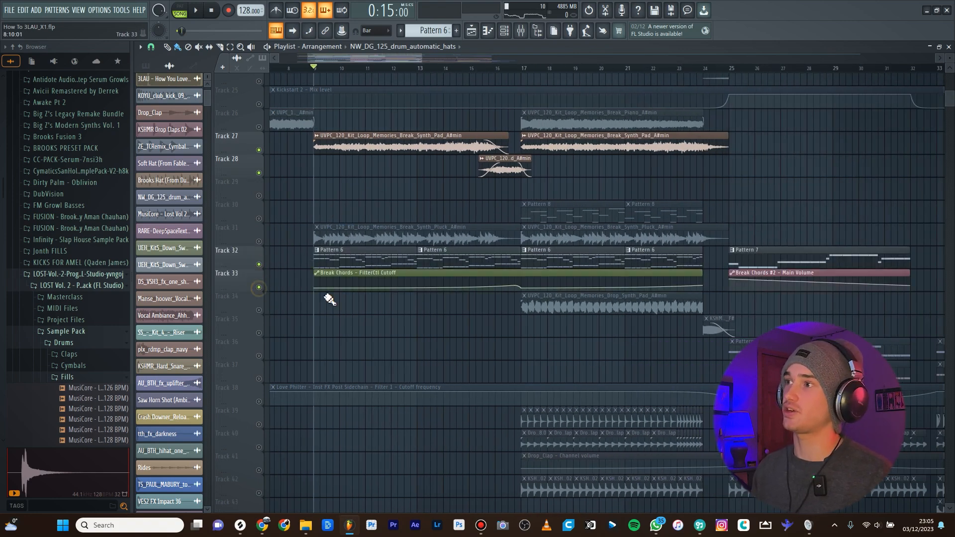
scroll(321, 311, "down", 2)
scroll(331, 315, "up", 2)
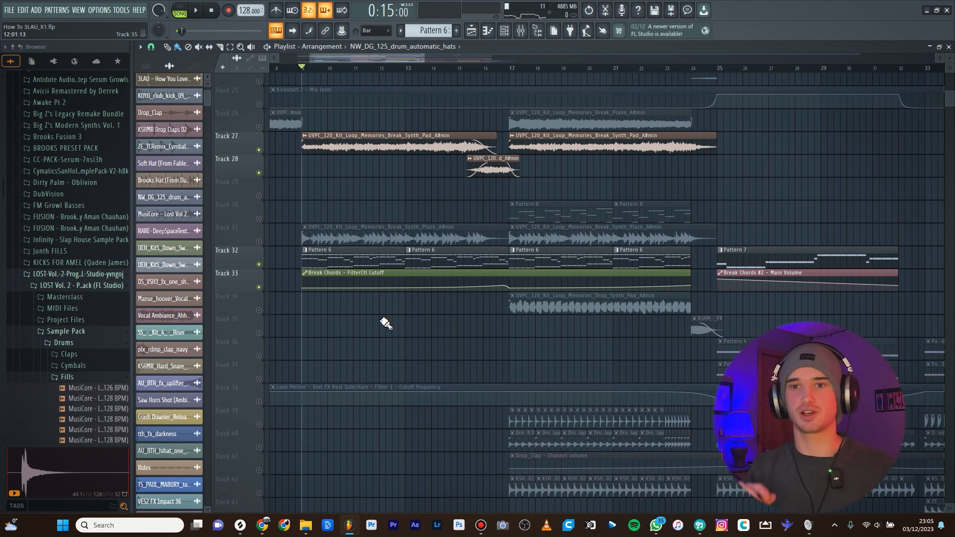
scroll(341, 260, "up", 2)
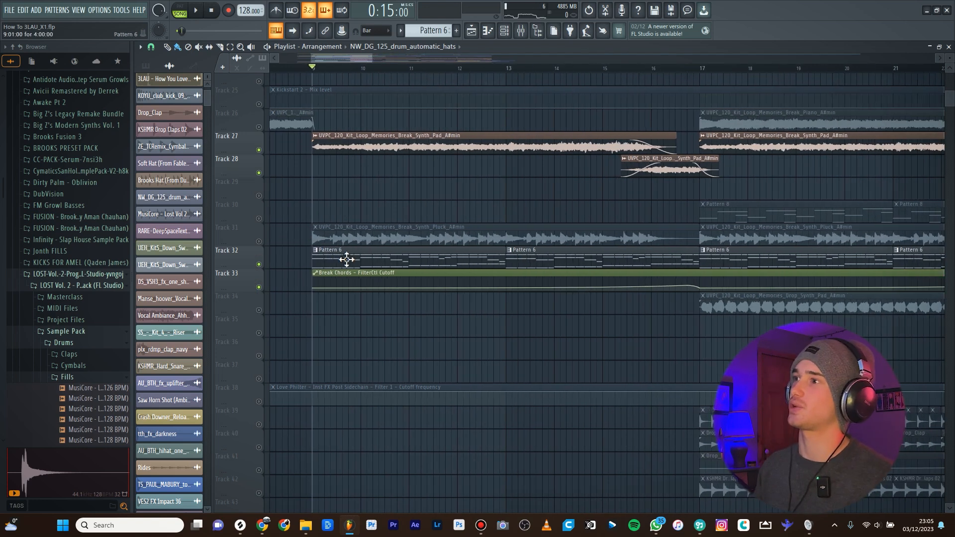
Inspect the Sylenth1 settings of the Break Chords channel, and close the synth and the channel rack.
left_click(503, 31)
left_click(253, 238)
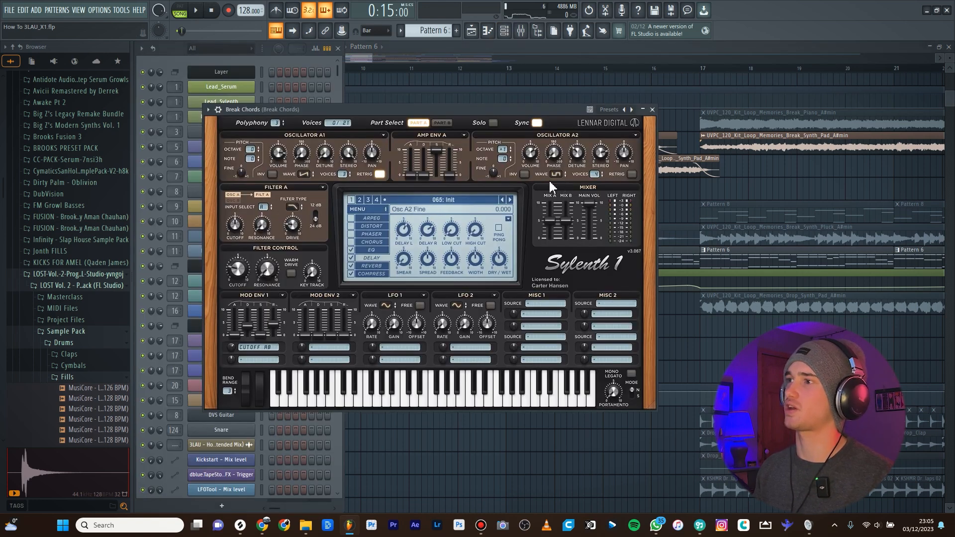
left_click(652, 109)
key("F6")
Play the soloed pads and break chords from bar 9, and bring all the other tracks back in.
scroll(357, 229, "down", 3)
scroll(356, 229, "up", 2, "ctrl")
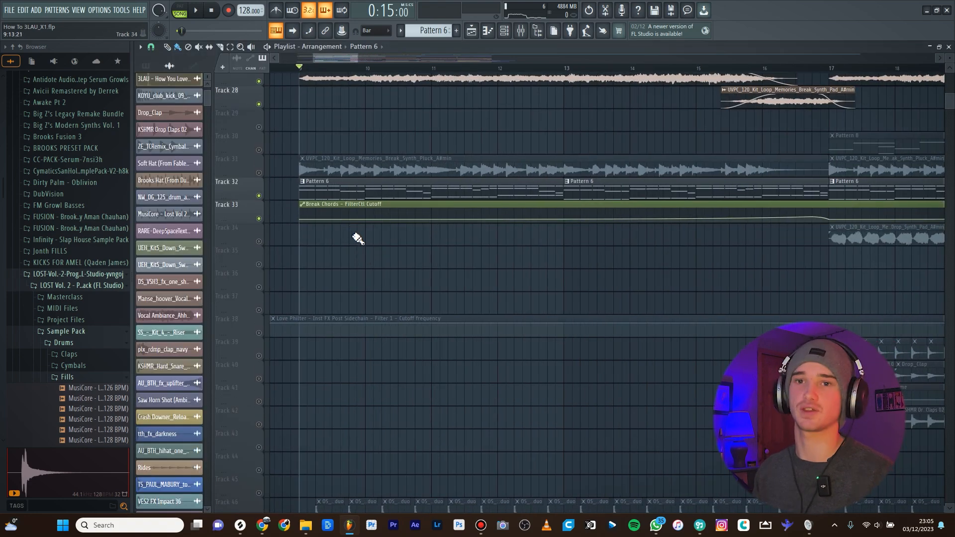
key("space")
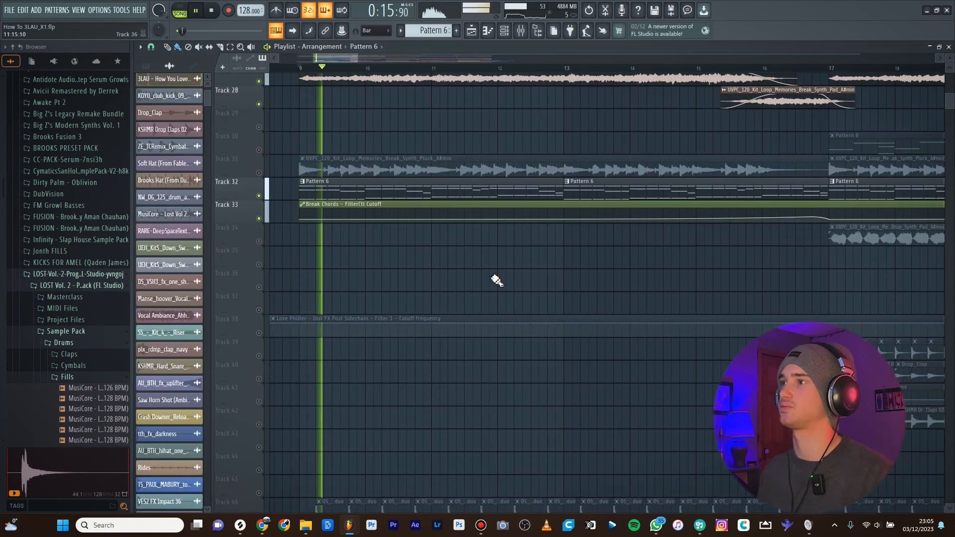
left_click(259, 81)
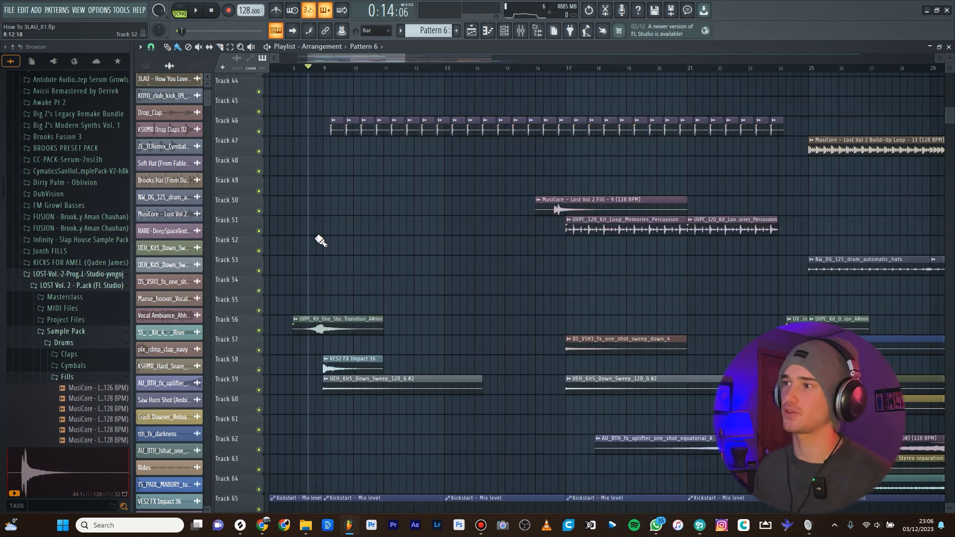
Play the full break while examining the percussion and FX clips on Tracks 46 to 65 and the mixer levels.
scroll(320, 88, "up", 3)
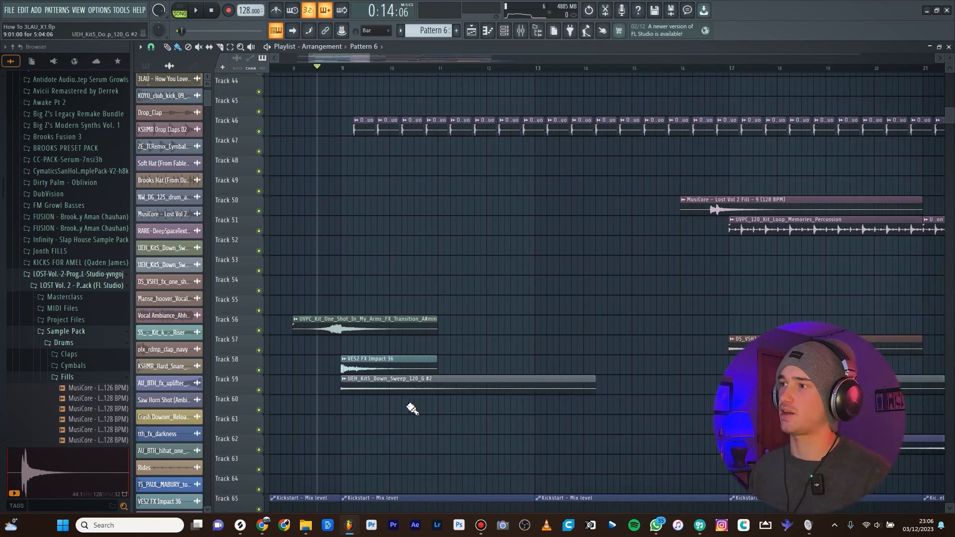
scroll(333, 223, "down", 3)
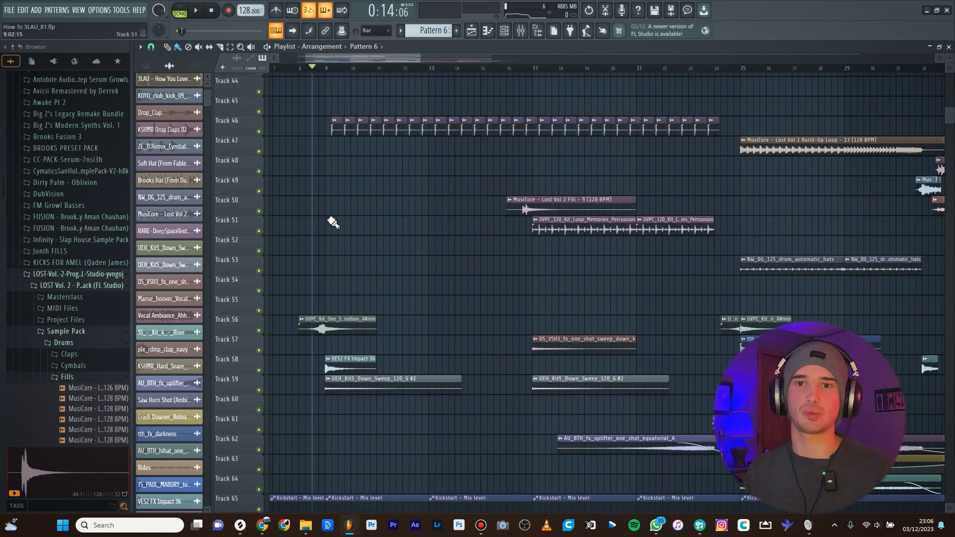
key("space")
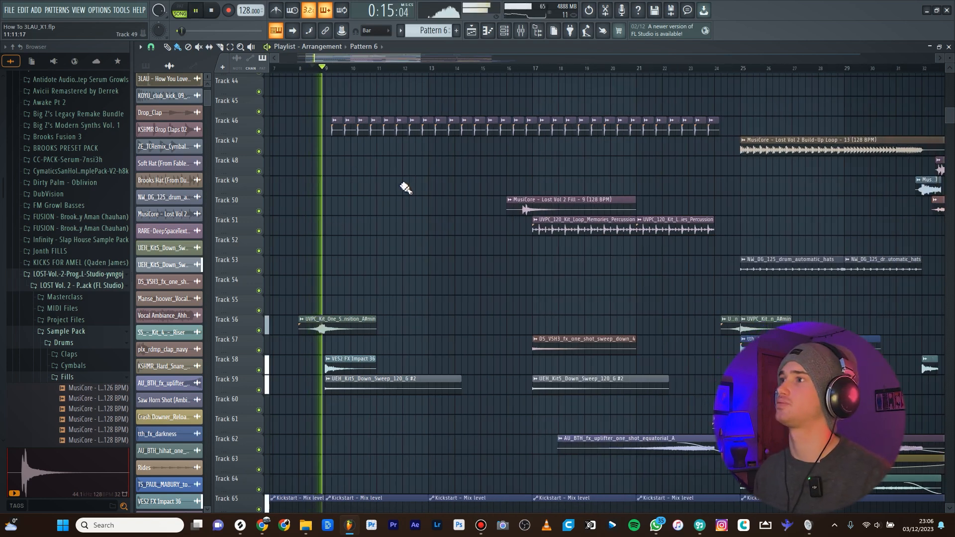
key("F9")
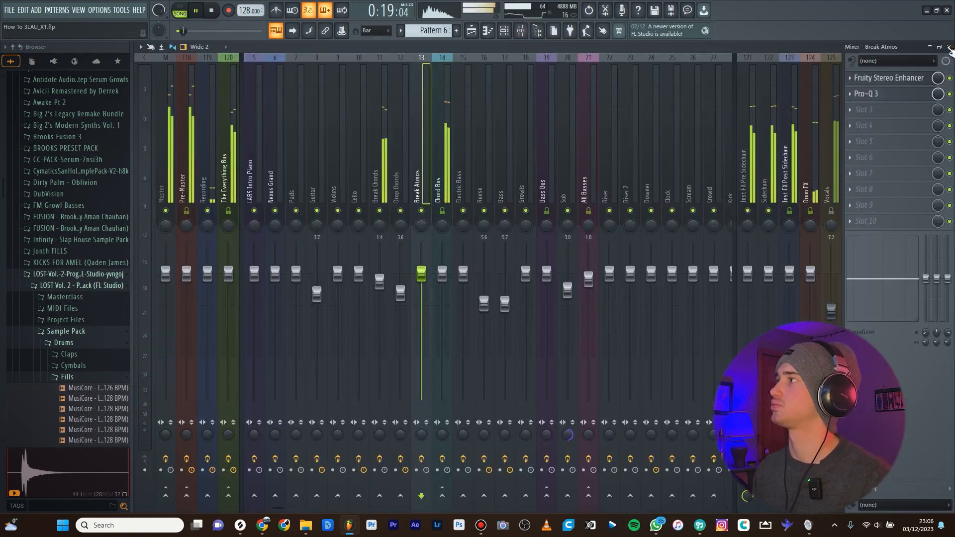
key("F9")
scroll(607, 194, "down", 3)
scroll(567, 244, "up", 2)
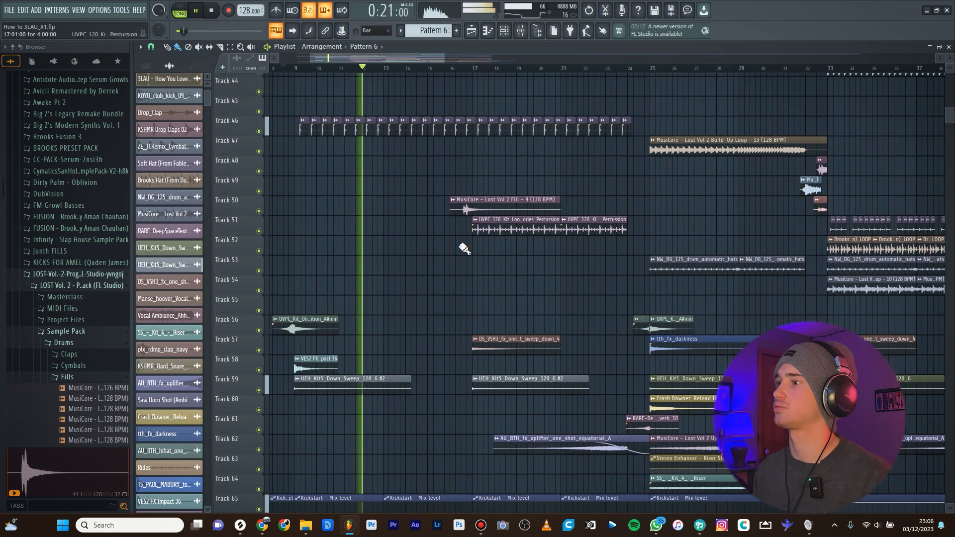
scroll(479, 237, "down", 2)
scroll(442, 244, "up", 3)
scroll(349, 229, "up", 3)
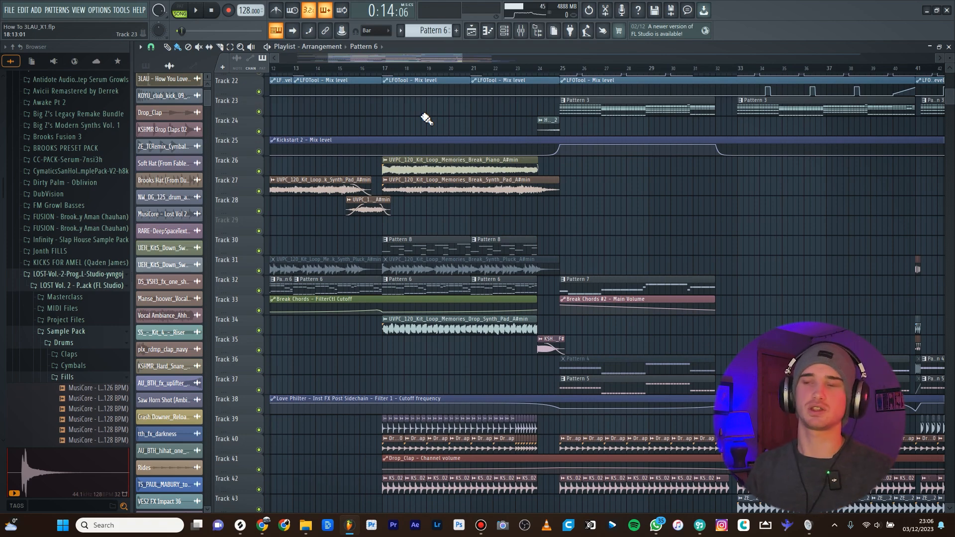
Solo the break piano loop on Track 26 and play it from bar 17.
scroll(388, 87, "up", 3)
scroll(380, 80, "up", 1)
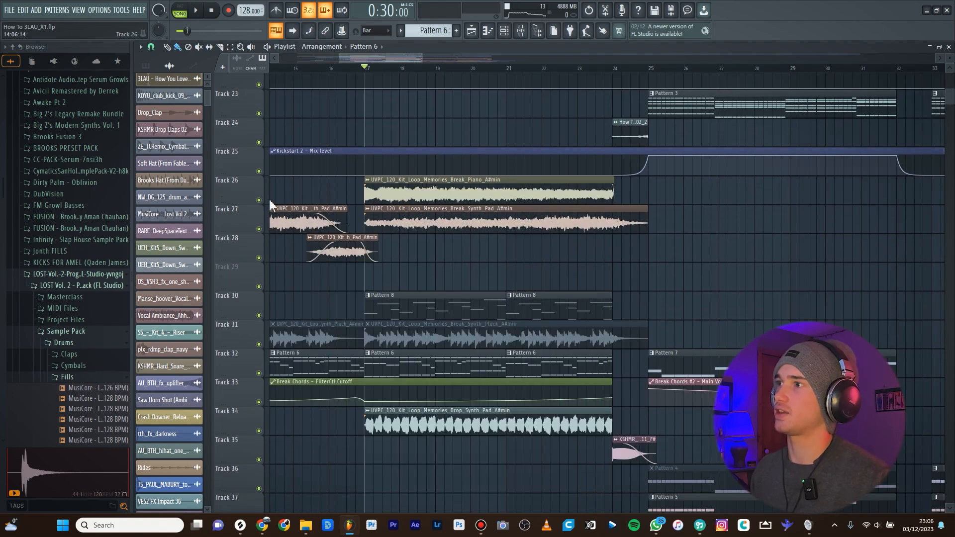
left_click(259, 200, "ctrl")
scroll(655, 258, "down", 5)
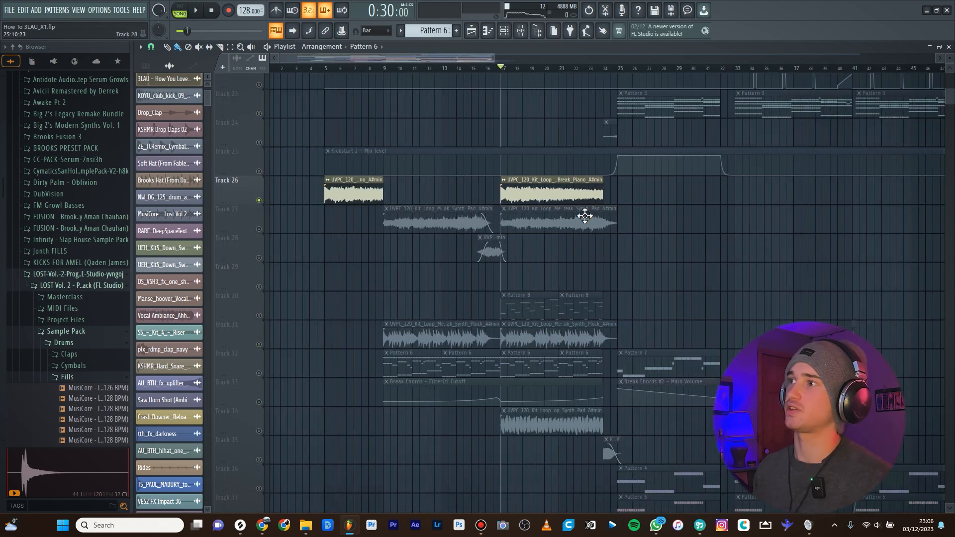
key("space")
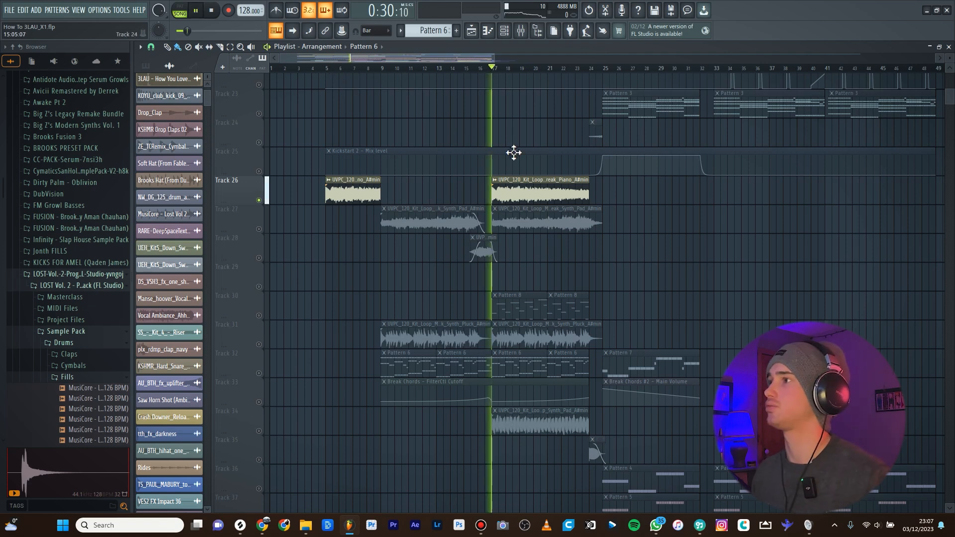
scroll(569, 241, "up", 3)
scroll(547, 271, "up", 2)
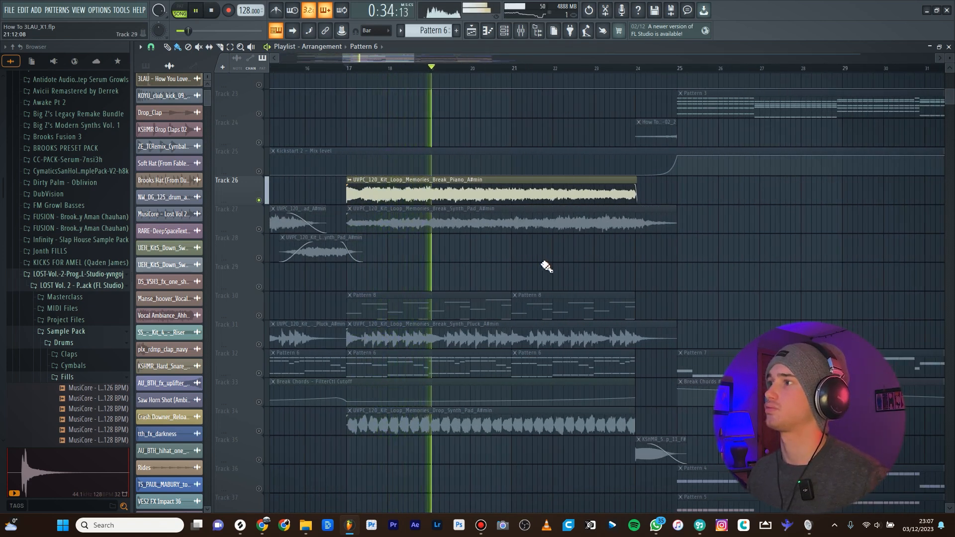
key("space")
Solo Pattern 8 on Track 30 and inspect the Kontakt Jazz Guitar instrument that plays it.
scroll(394, 164, "down", 4)
left_click(367, 183)
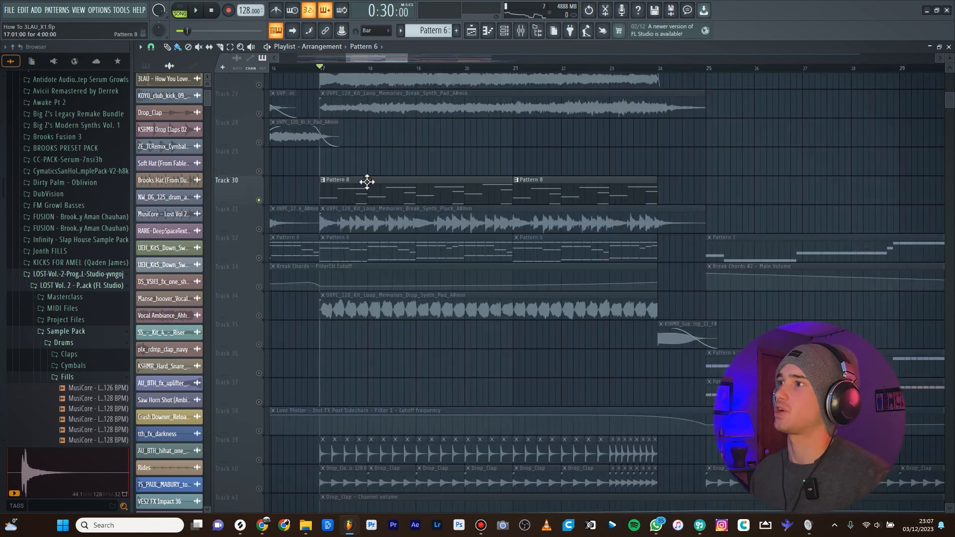
left_click(503, 34)
left_click(241, 191)
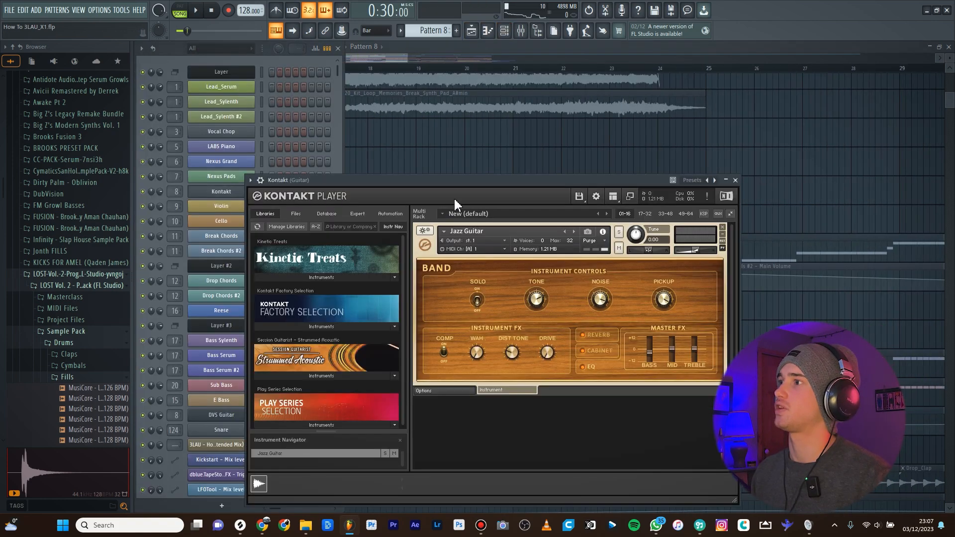
left_click_drag(458, 189, 458, 110)
left_click(735, 103)
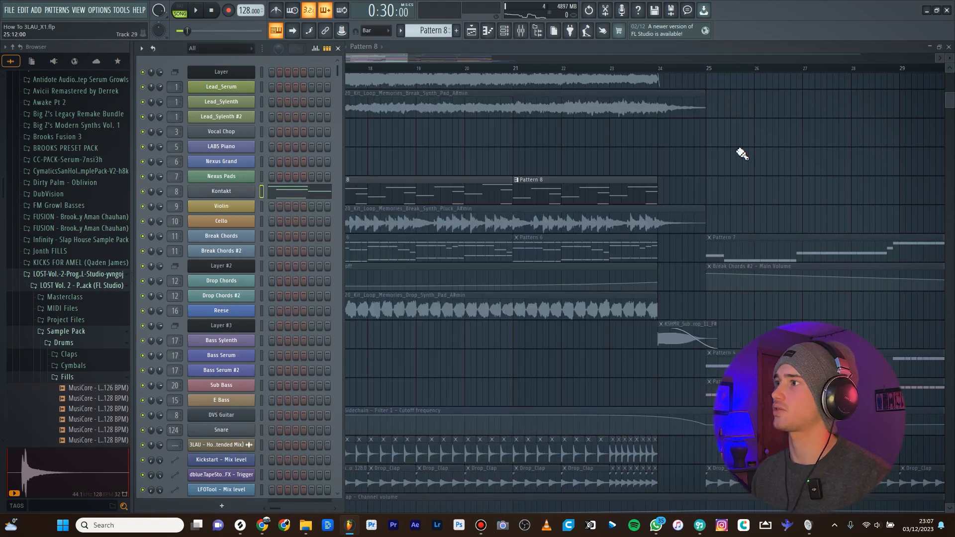
key("F6")
Play the soloed guitar pattern on Track 30 from bar 17.
scroll(543, 143, "up", 3)
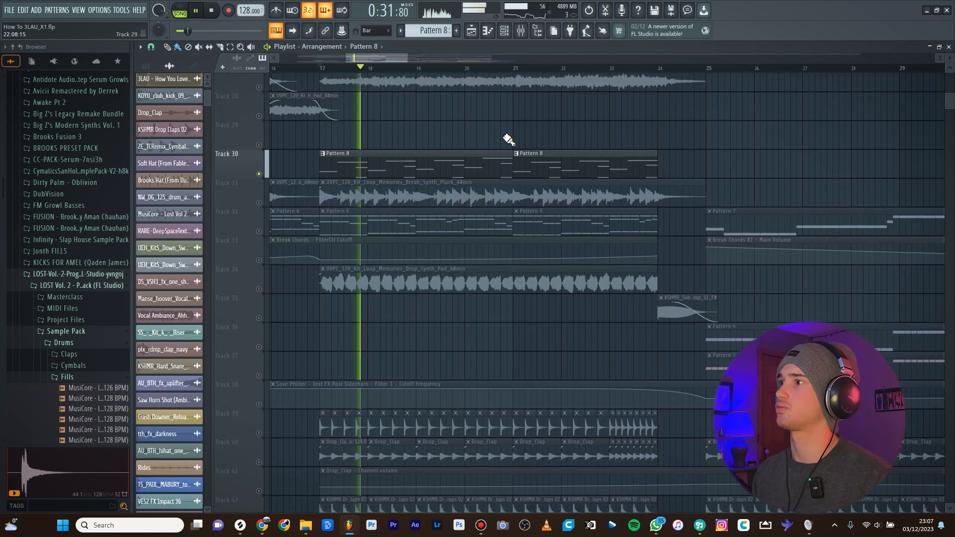
scroll(294, 149, "up", 3)
scroll(371, 155, "down", 3)
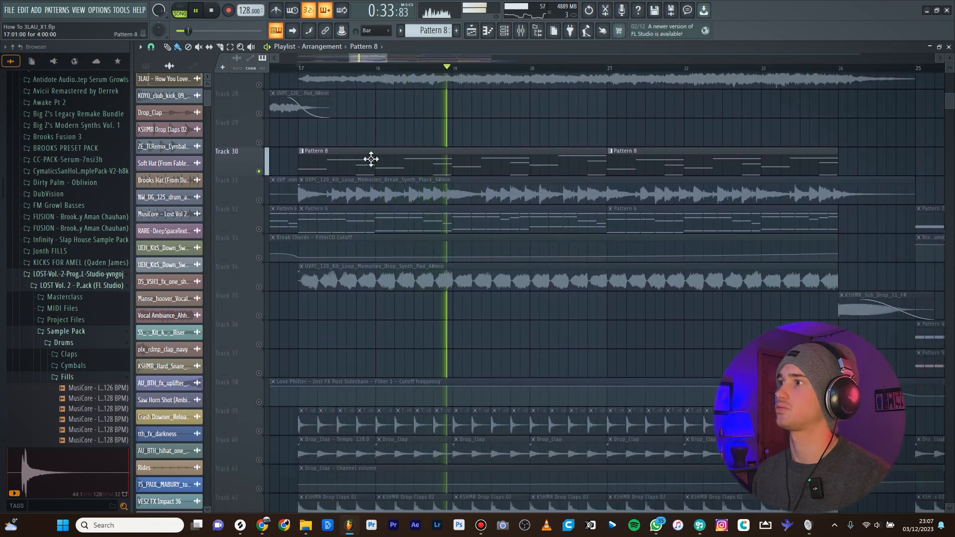
Solo the break chords in Pattern 6 on Track 32 with the FilterCtl Cutoff automation on Track 33 and play them from bar 17.
scroll(486, 149, "down", 3)
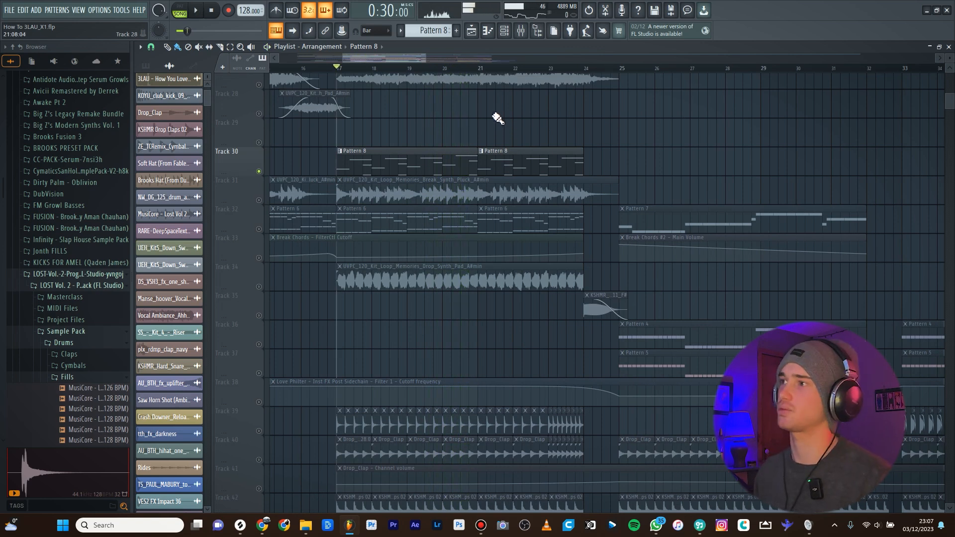
scroll(399, 158, "up", 2)
left_click(259, 229, "ctrl")
left_click(259, 257)
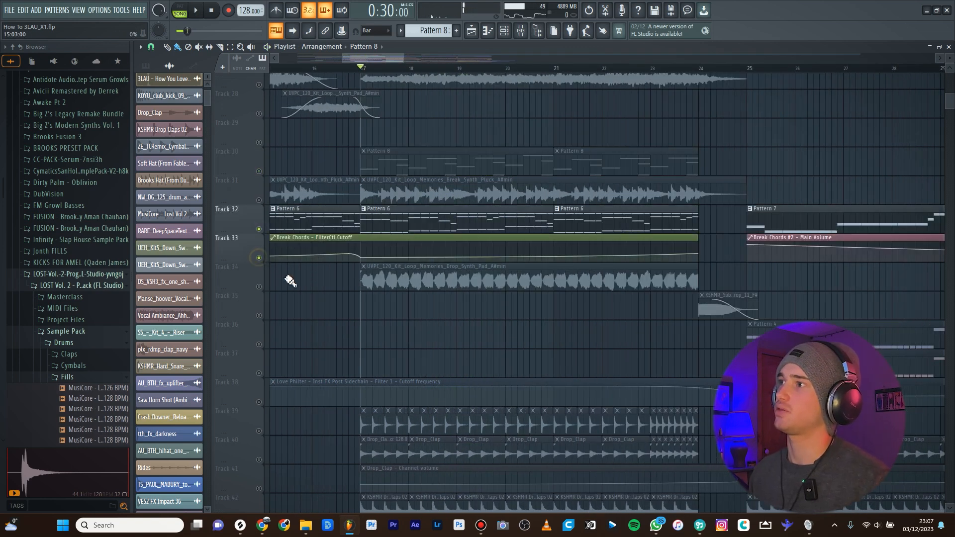
key("space")
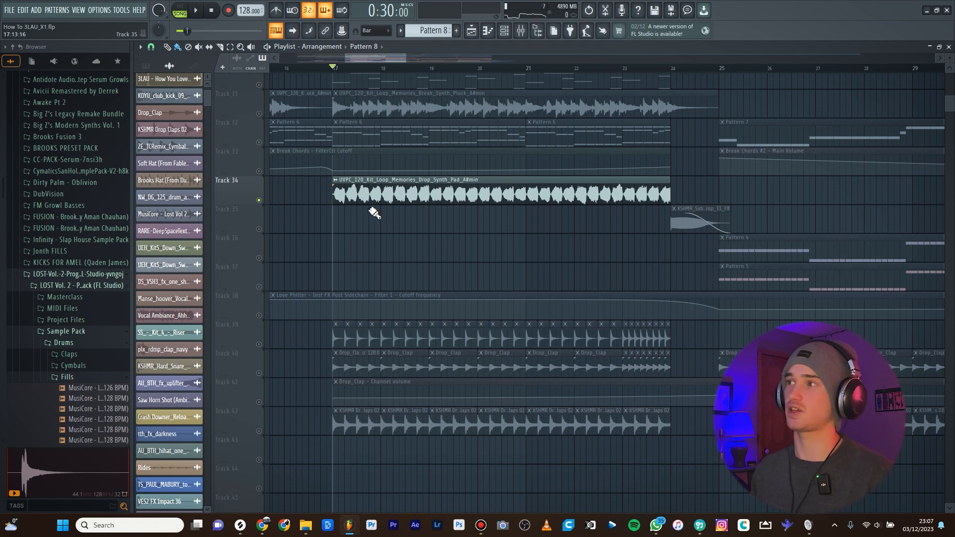
Play the soloed drop synth pad loop on Track 34 from bar 17.
scroll(363, 199, "down", 2)
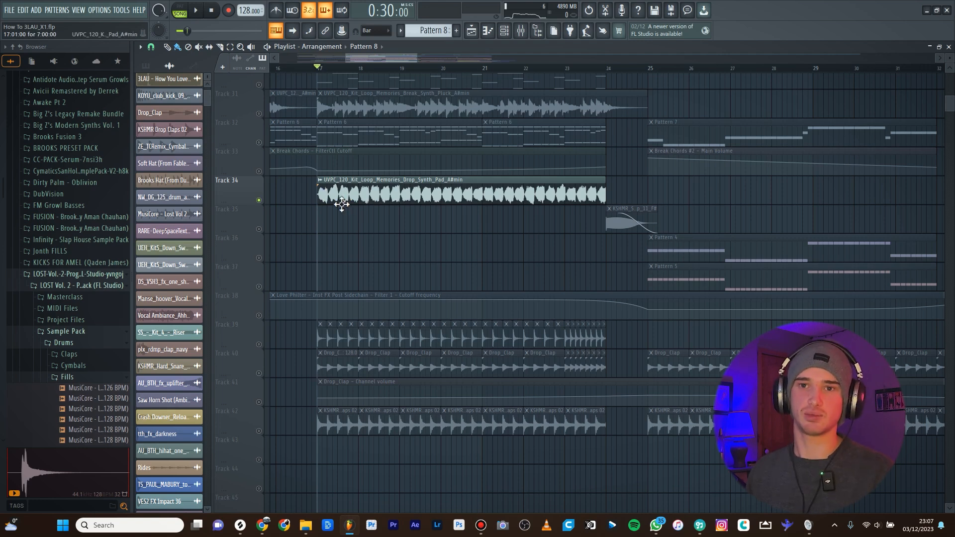
key("space")
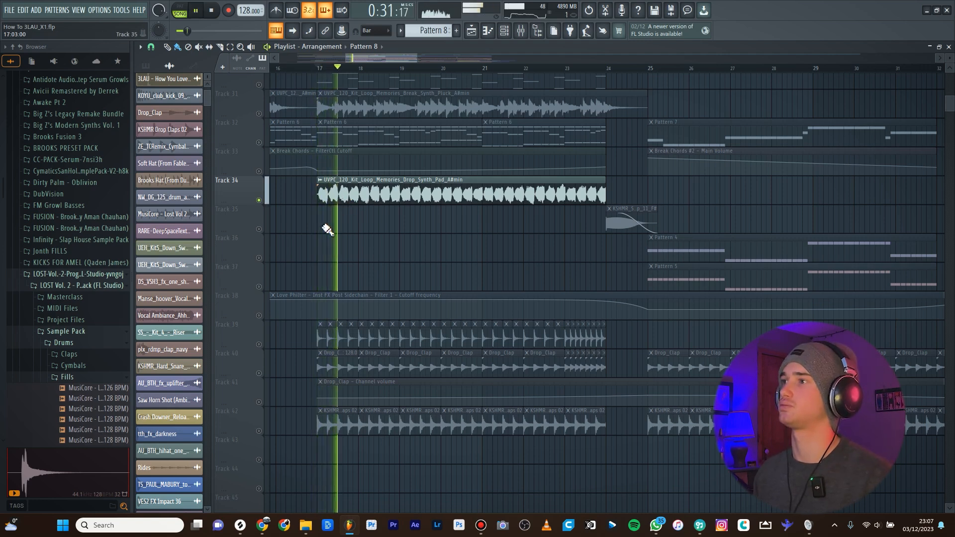
scroll(327, 228, "up", 1)
scroll(328, 236, "up", 6)
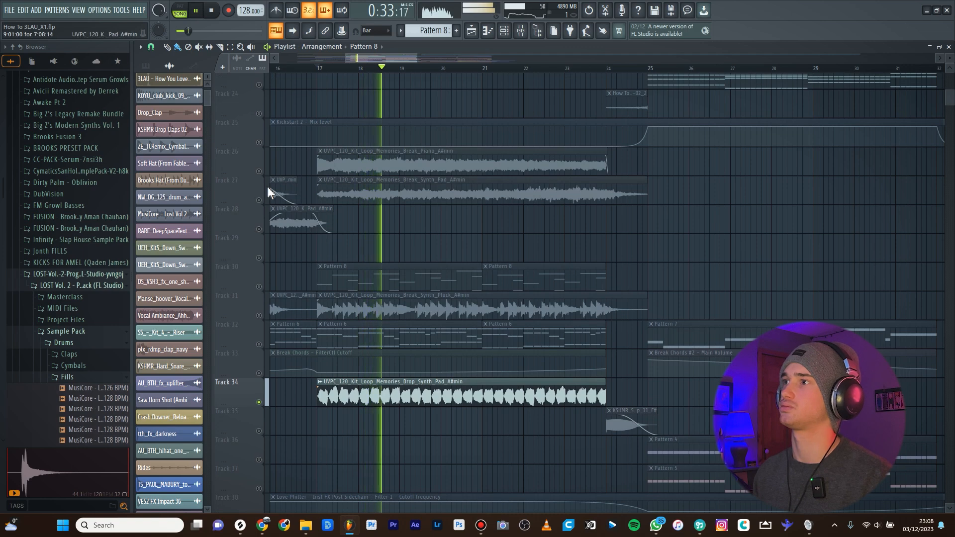
key("space")
Solo the break kick on Track 39 and play it from bar 17.
scroll(445, 228, "down", 10)
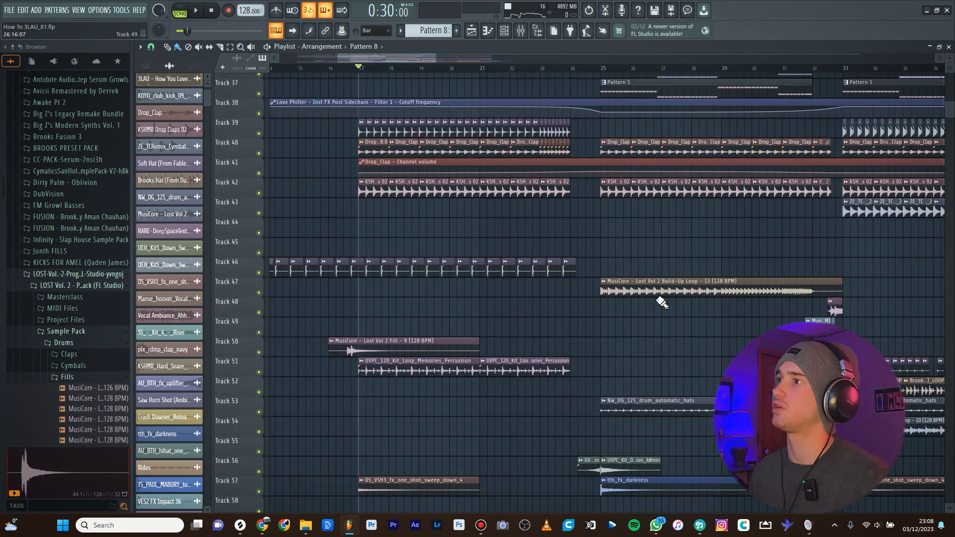
scroll(383, 139, "up", 4)
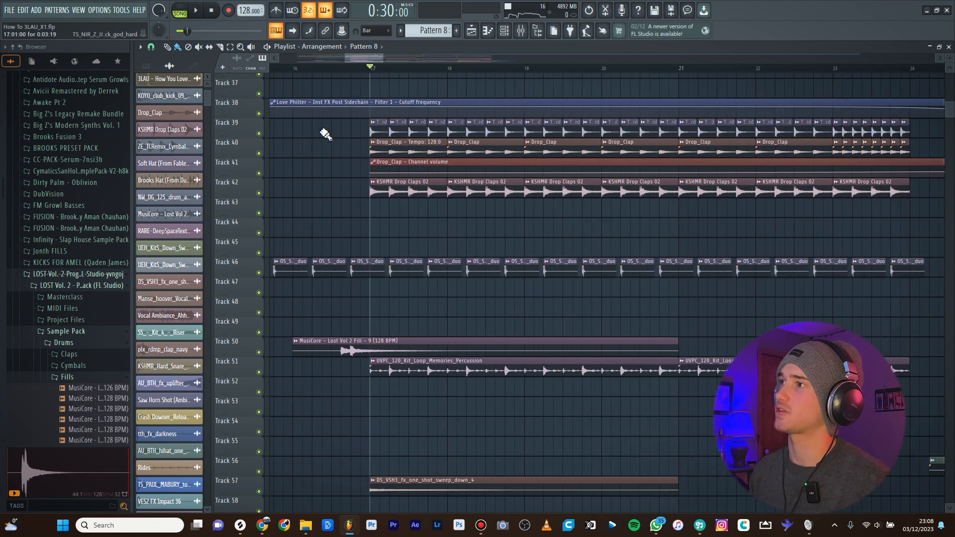
left_click(258, 134, "ctrl")
key("space")
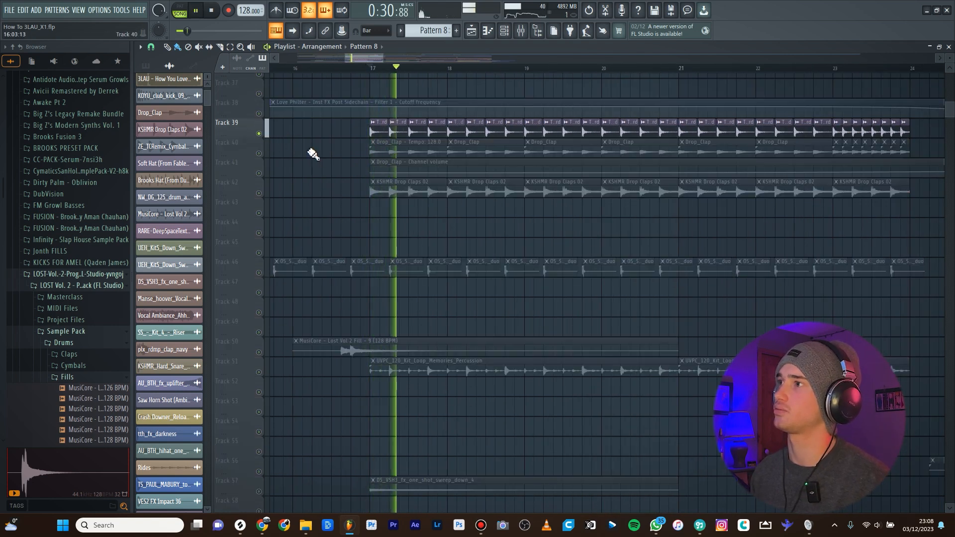
key("space")
Add the clap layers and the Drop_Clap volume automation on Tracks 40 to 42 to the soloed kick and play them together.
left_click(258, 153)
left_click(259, 173)
left_click(259, 193)
key("space")
scroll(360, 237, "down", 3)
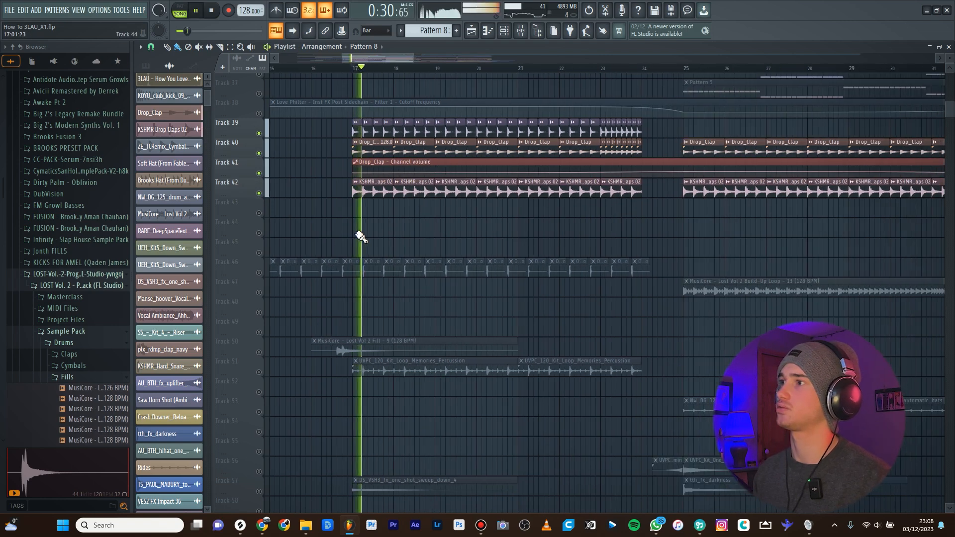
key("space")
Add the Memories percussion loop on Track 51 to the soloed drums and play it from bar 17.
scroll(261, 276, "down", 3)
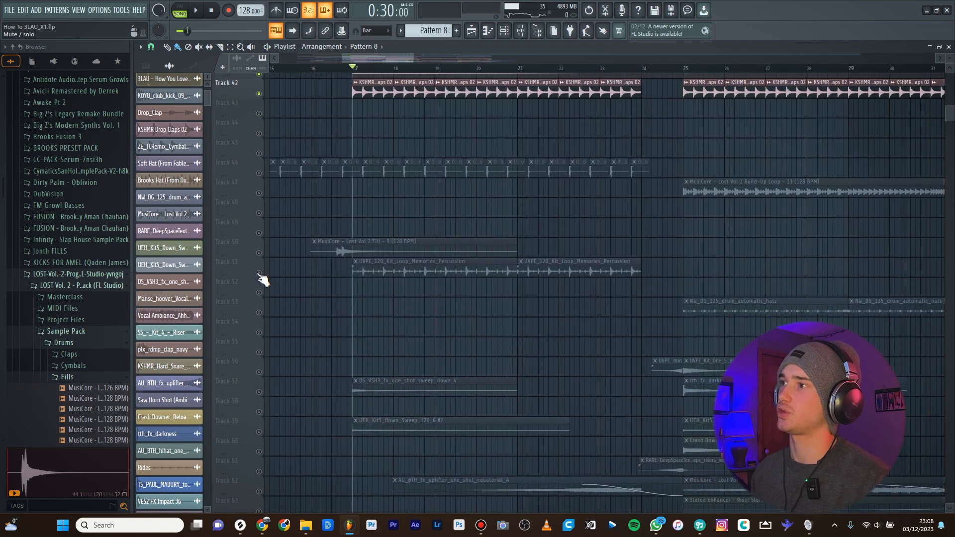
left_click(258, 273)
key("space")
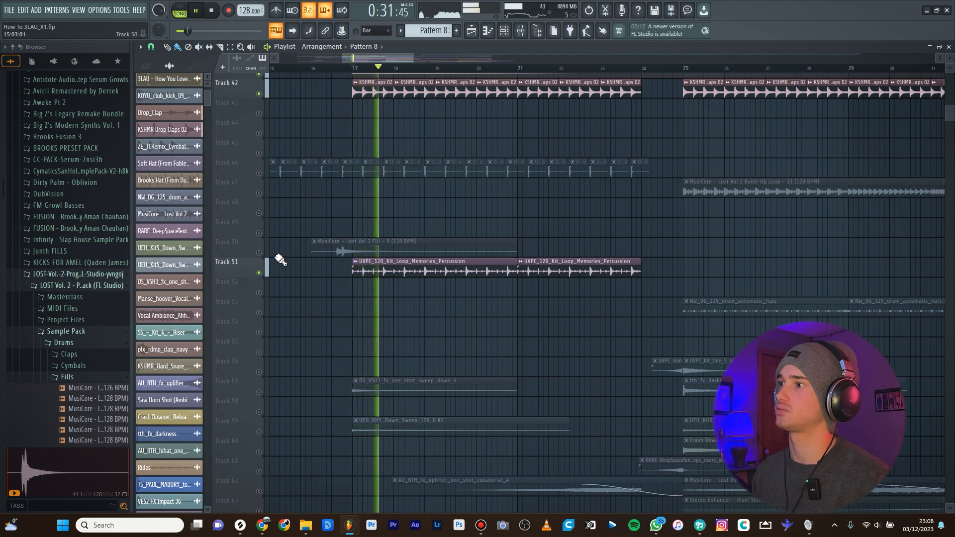
scroll(299, 269, "down", 3)
key("space")
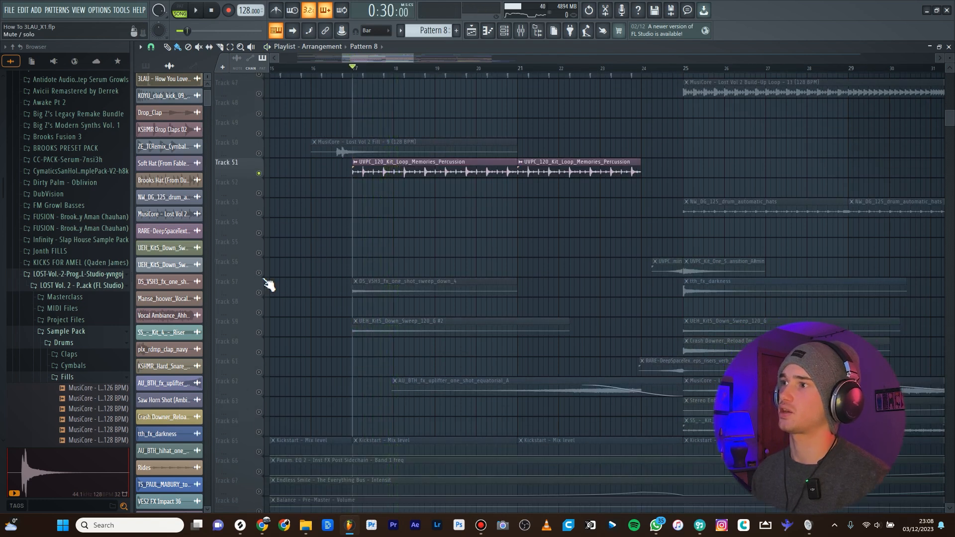
Unmute the sweep, impact, riser and uplifter FX on Tracks 56 to 63 and audition them from bar 17 and around bar 22.
left_click(258, 294)
left_click(259, 332)
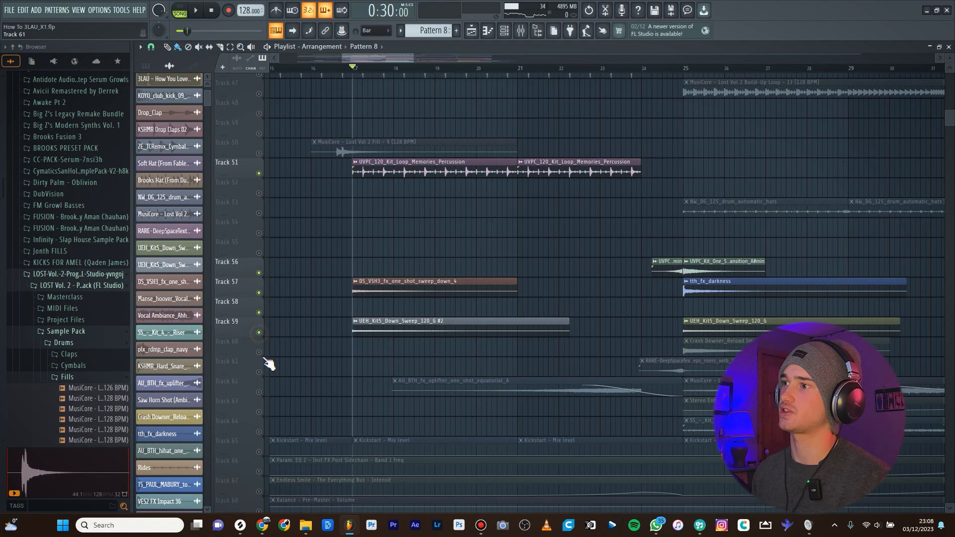
left_click(259, 373)
left_click(259, 393)
left_click(259, 412)
key("space")
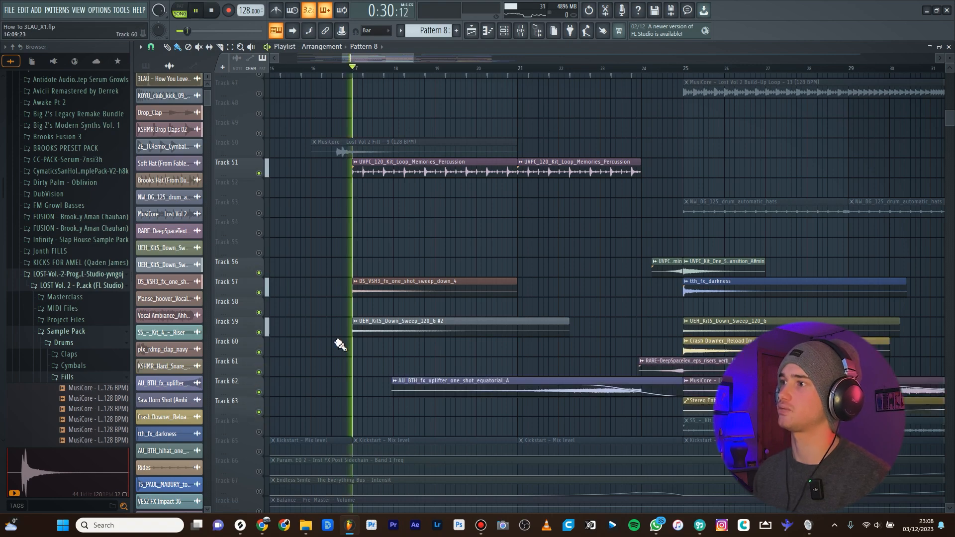
scroll(318, 299, "down", 3)
left_click(458, 70)
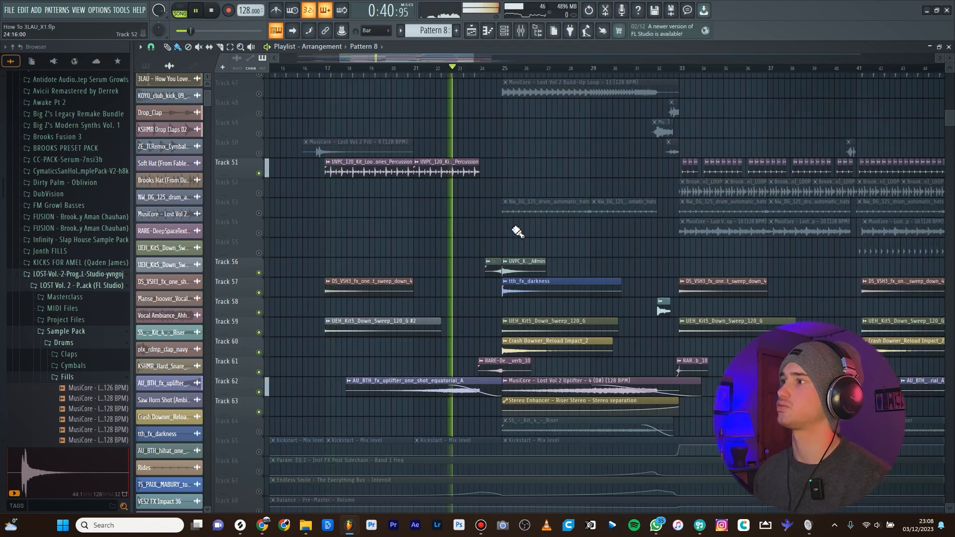
scroll(378, 219, "down", 3)
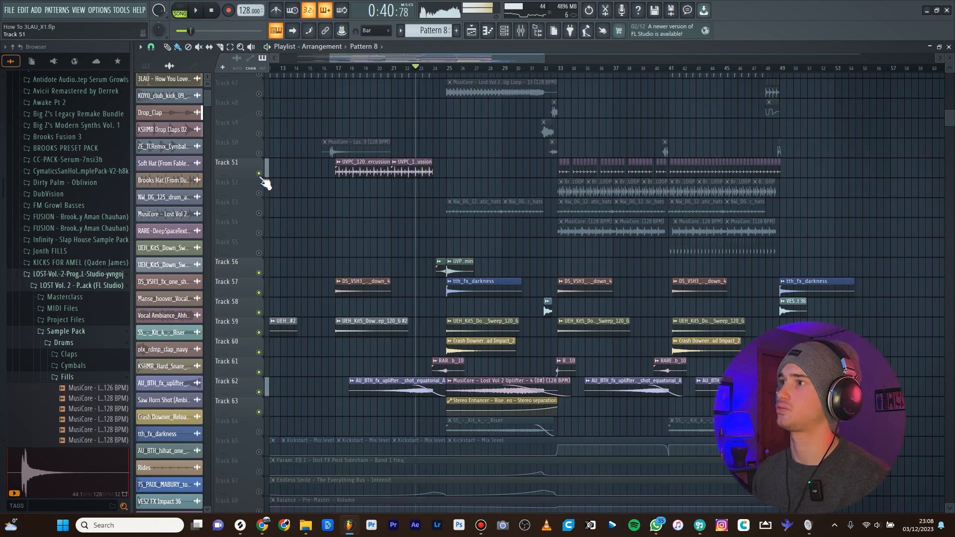
key("space")
Restore all tracks and play the arrangement from bar 17 through the break and the following section starting at bar 25.
scroll(328, 179, "up", 3)
scroll(326, 159, "up", 3)
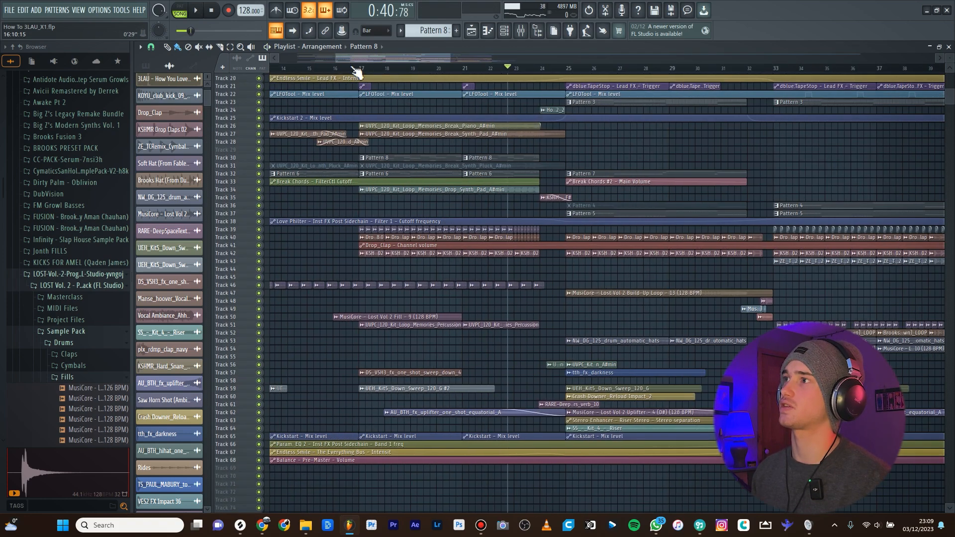
key("space")
scroll(475, 123, "up", 2)
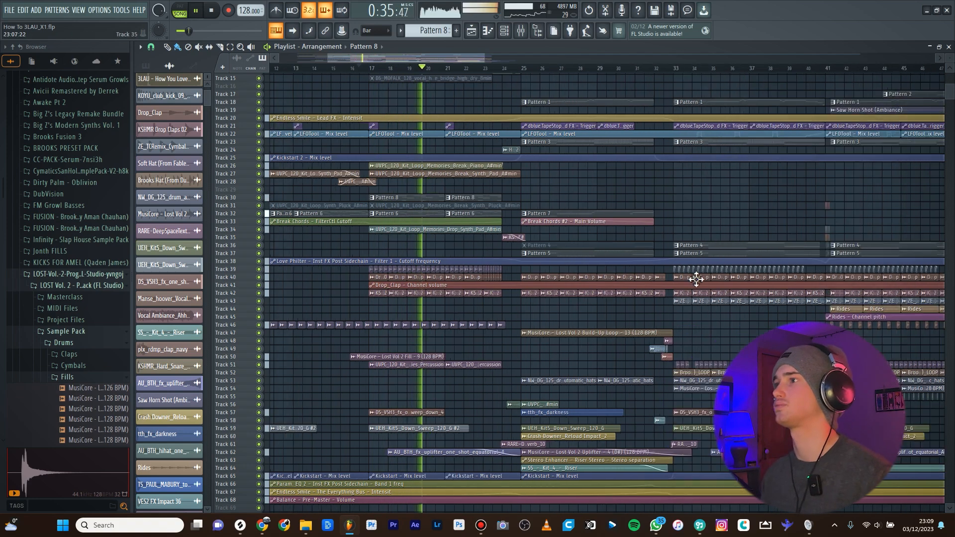
scroll(646, 205, "up", 3)
scroll(547, 227, "right", 2)
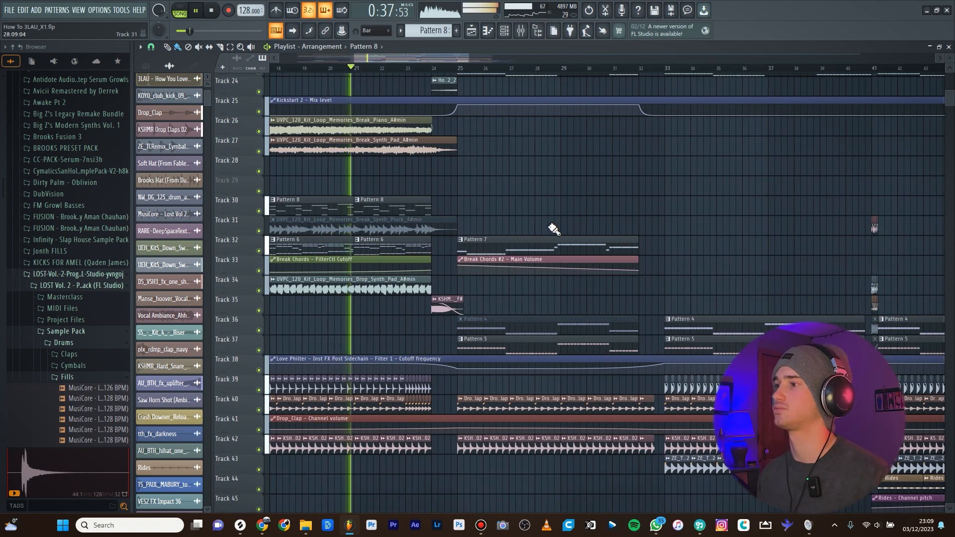
scroll(486, 204, "up", 2)
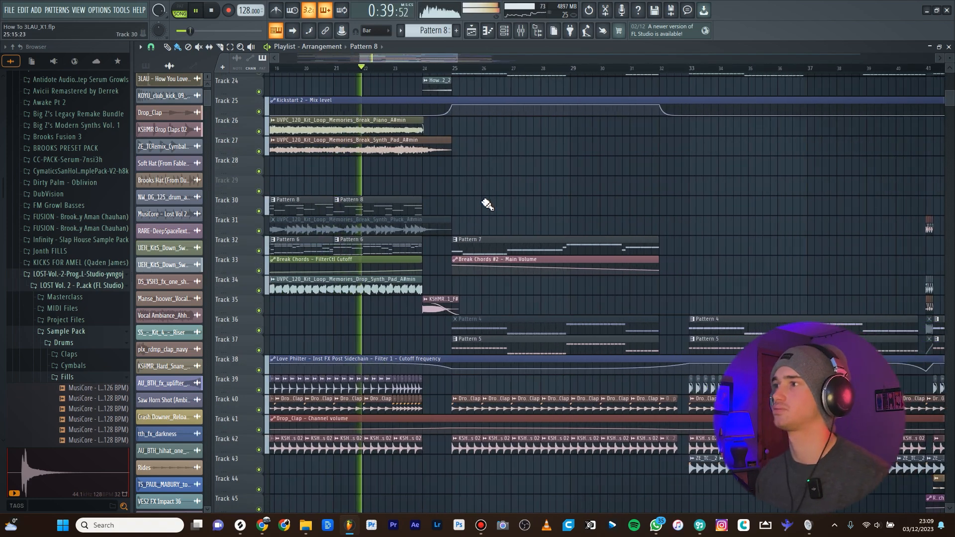
scroll(490, 171, "down", 4)
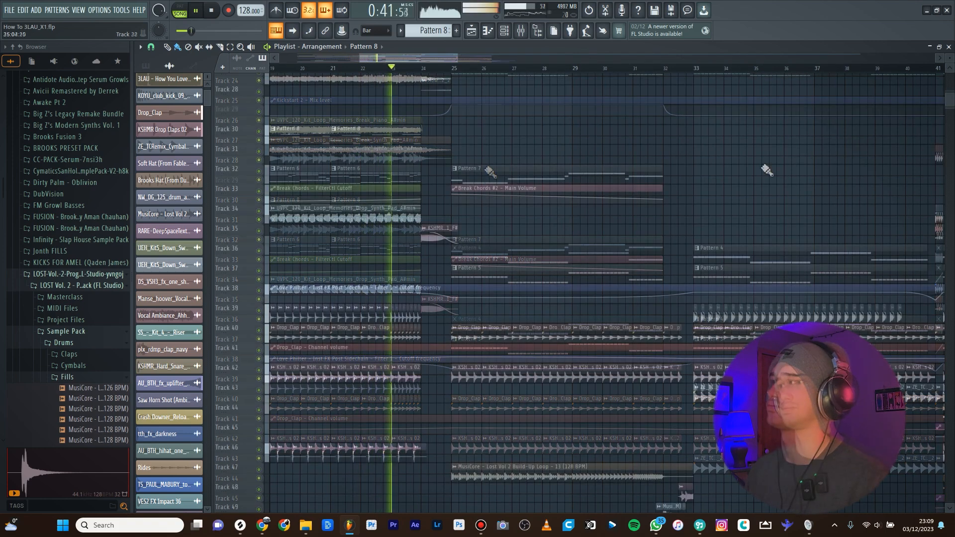
scroll(508, 159, "up", 2)
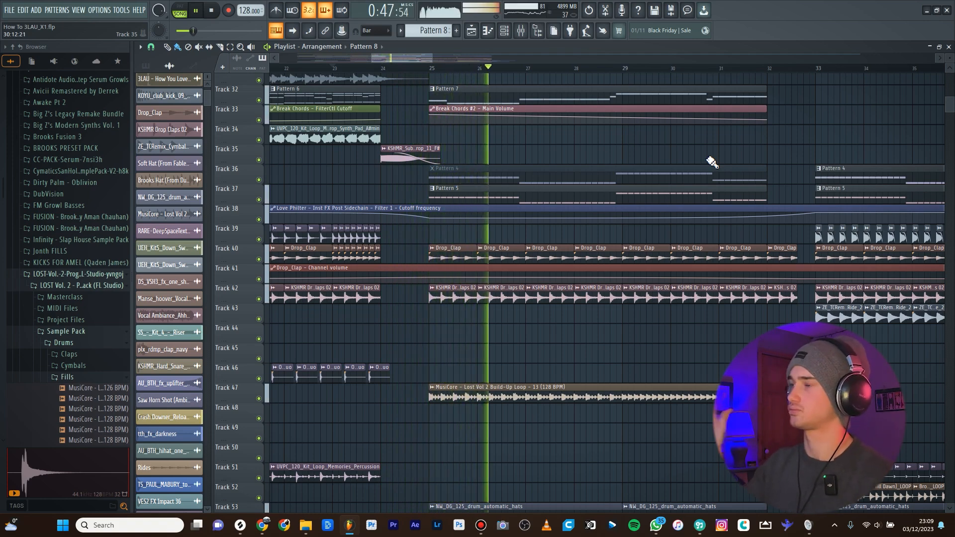
scroll(358, 221, "down", 4)
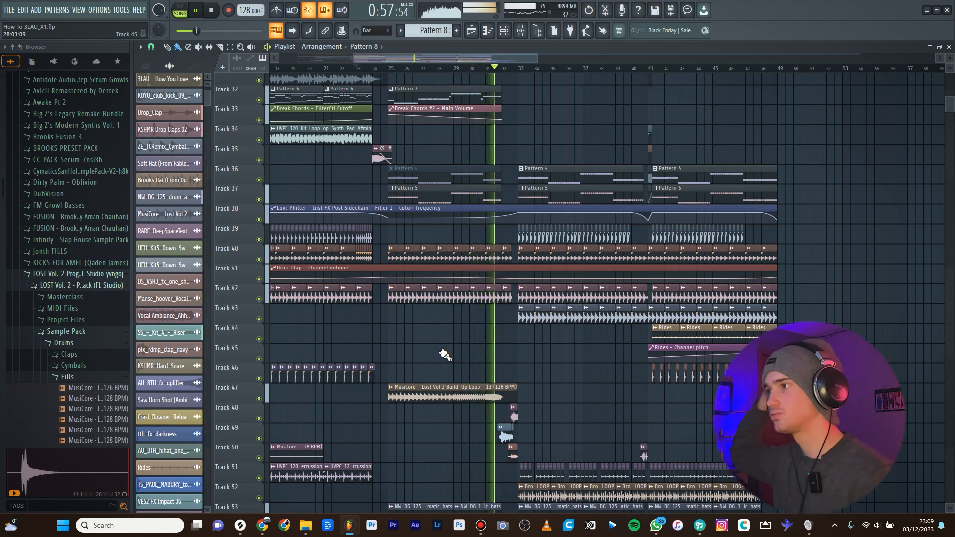
key("space")
Examine how the break clips on Tracks 23 to 43 lead into the section starting at bar 25.
scroll(378, 188, "up", 3)
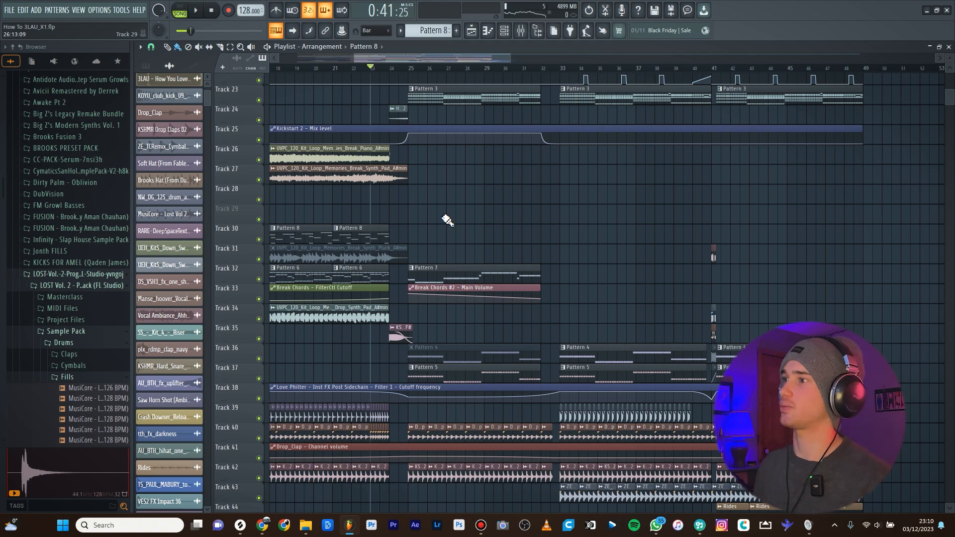
scroll(447, 220, "down", 2)
scroll(433, 212, "up", 4)
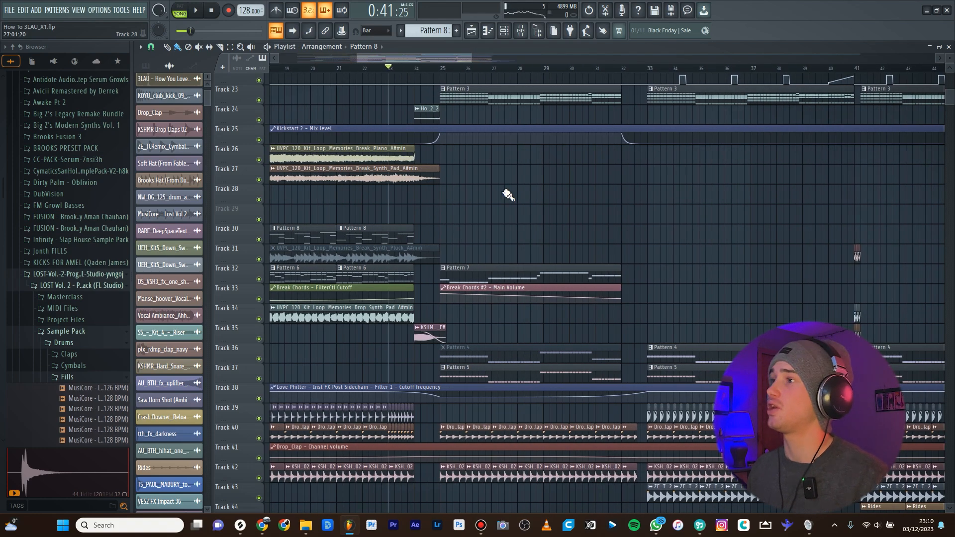
scroll(505, 191, "down", 3)
scroll(392, 175, "up", 3)
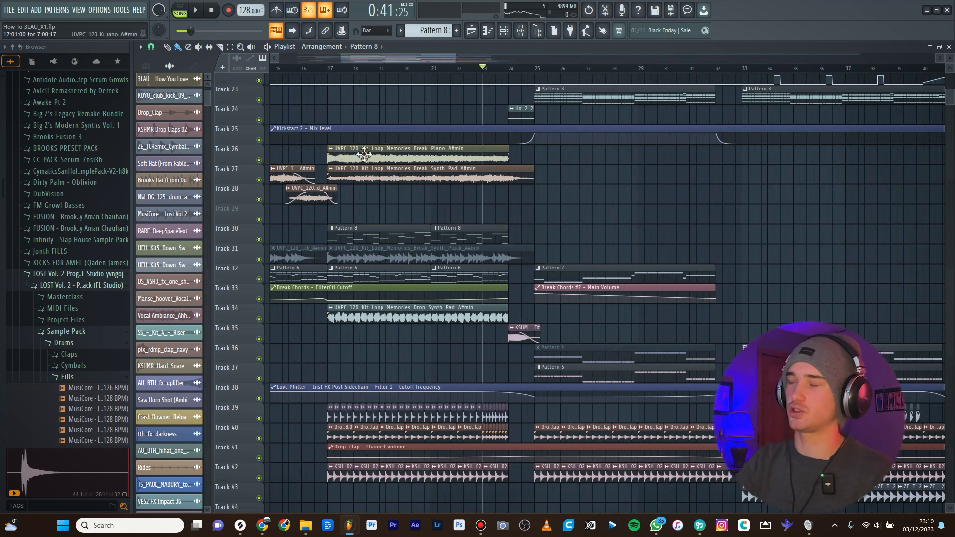
scroll(364, 154, "down", 2)
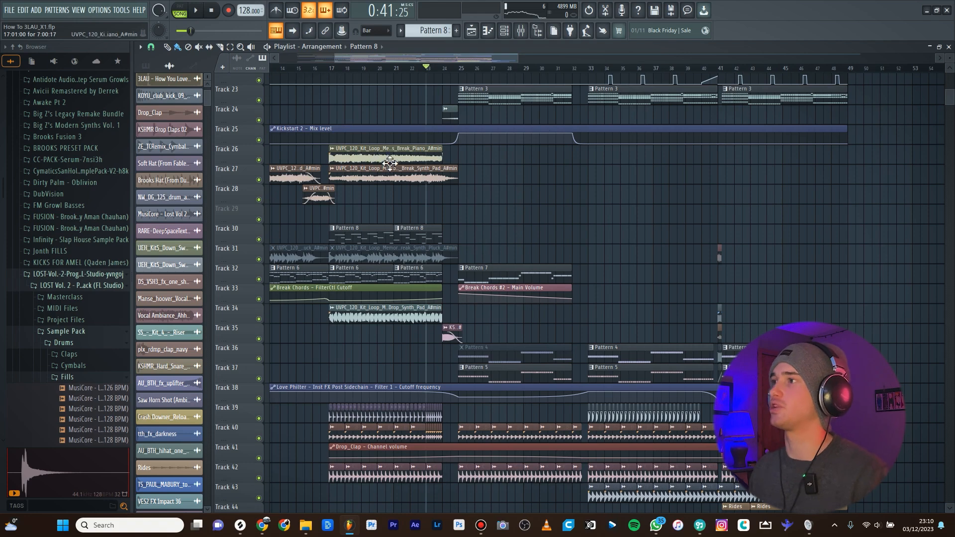
scroll(528, 239, "up", 2)
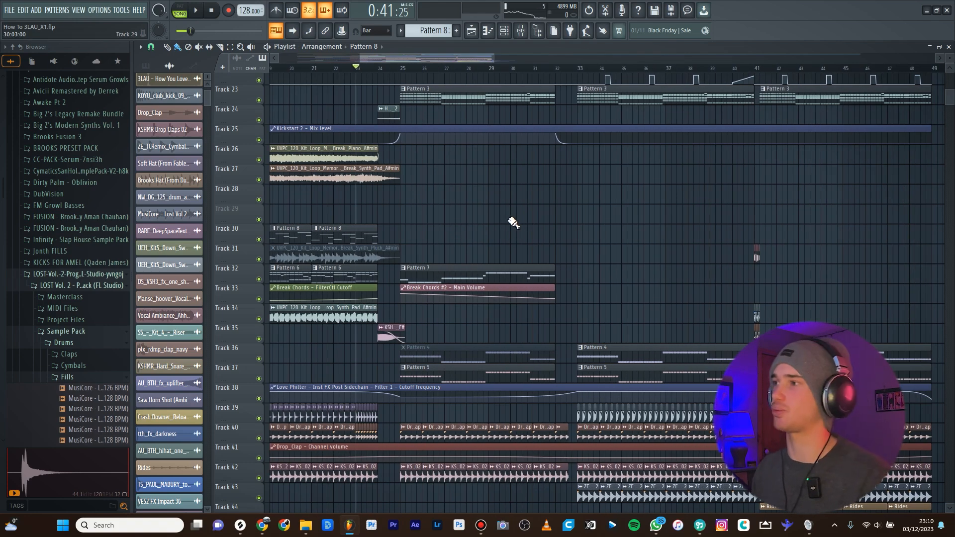
Solo Pattern 3 on Track 23 along with Tracks 24, 25 and 38, and play them from bar 25.
scroll(518, 222, "up", 2)
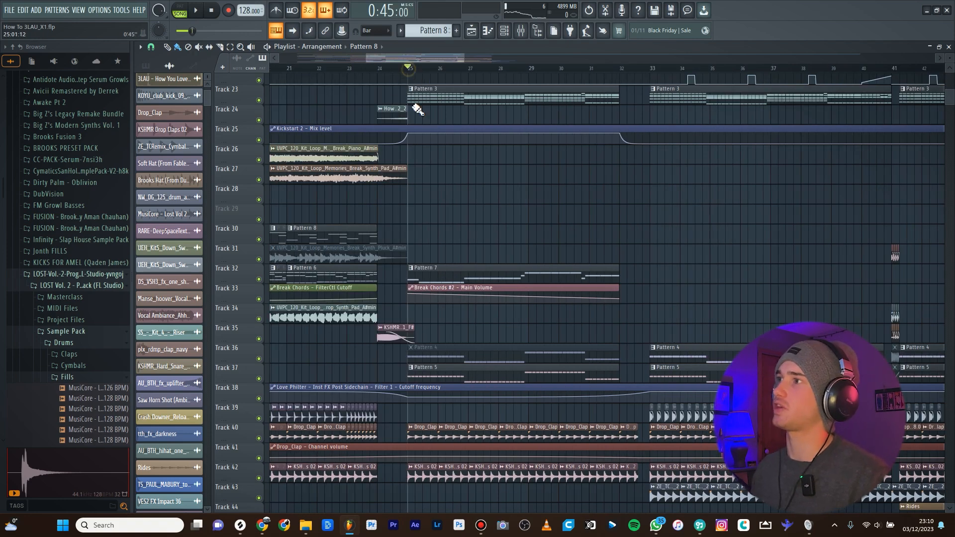
scroll(437, 202, "down", 2)
scroll(417, 202, "up", 3)
scroll(264, 303, "up", 3)
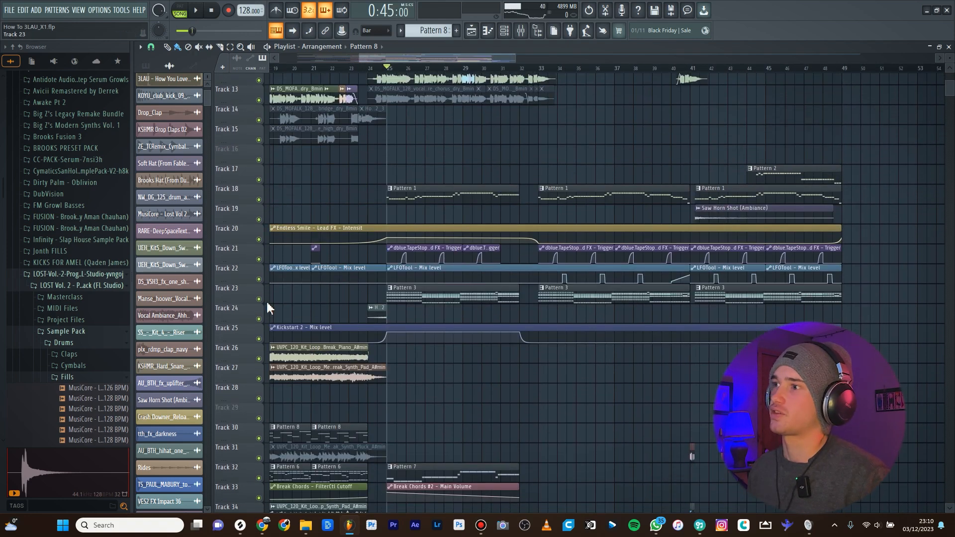
right_click(260, 299)
left_click(259, 340)
scroll(508, 380, "down", 5)
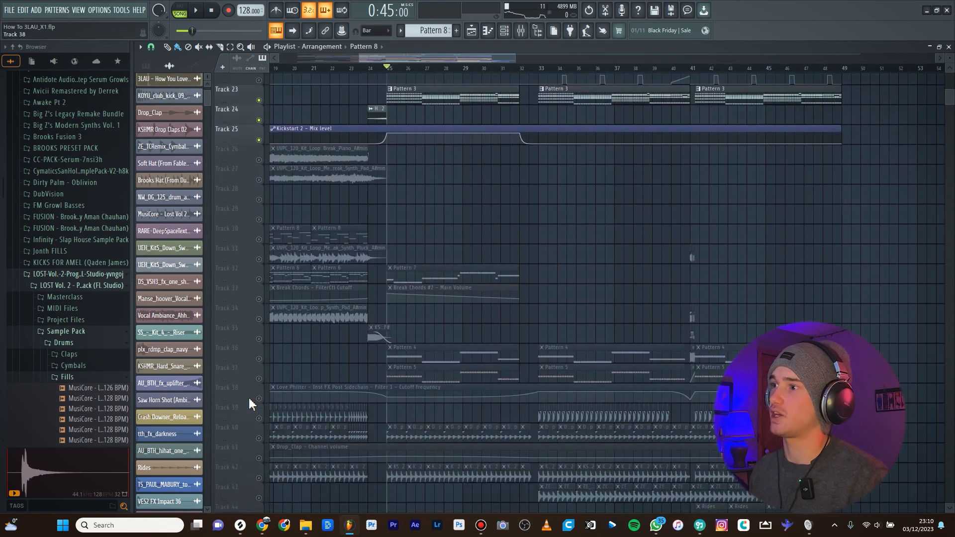
scroll(508, 335, "up", 3)
key("space")
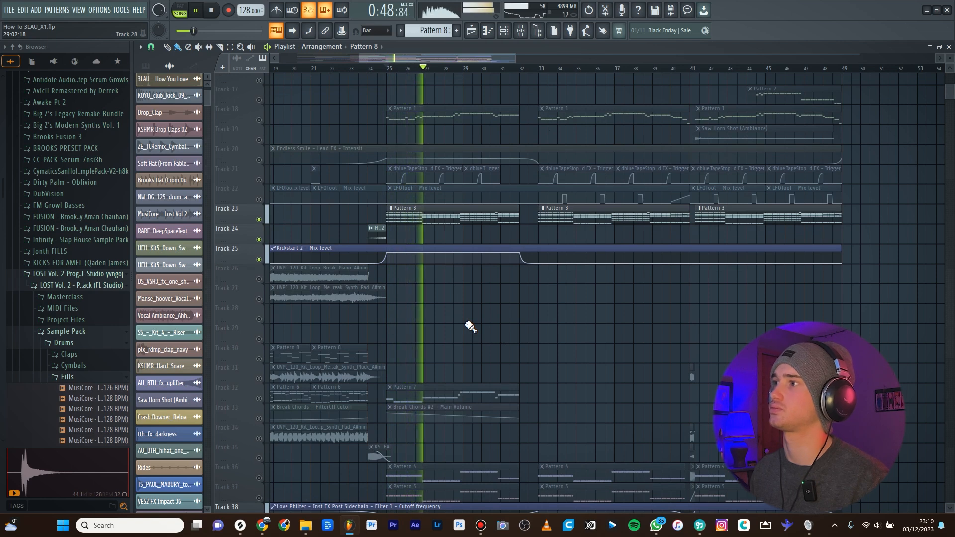
scroll(485, 313, "up", 2)
key("space")
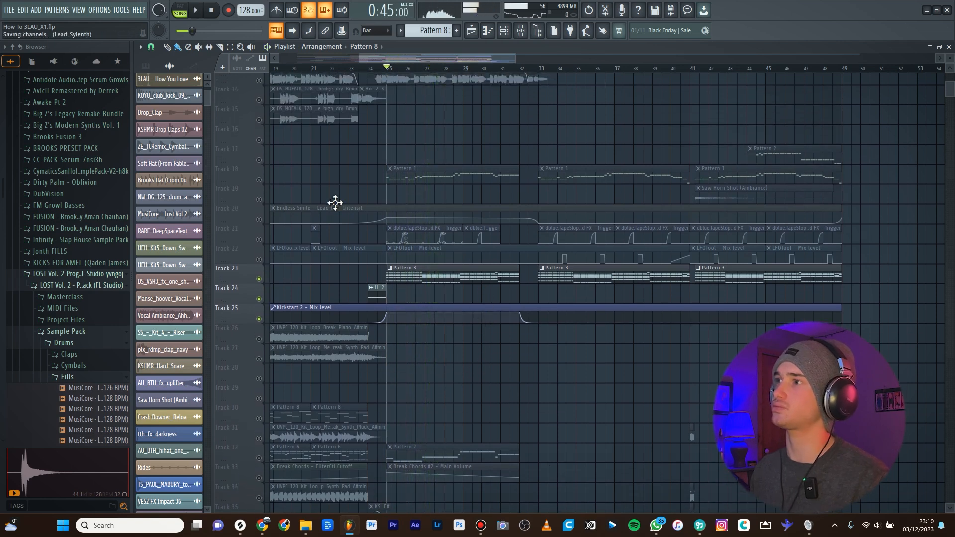
Unmute the Pattern 1 lead on Track 18 and its Endless Smile, dblue TapeStop and LFOTool automation on Tracks 20 to 22.
left_click(259, 179)
left_click(258, 220)
left_click(259, 240)
left_click(258, 259)
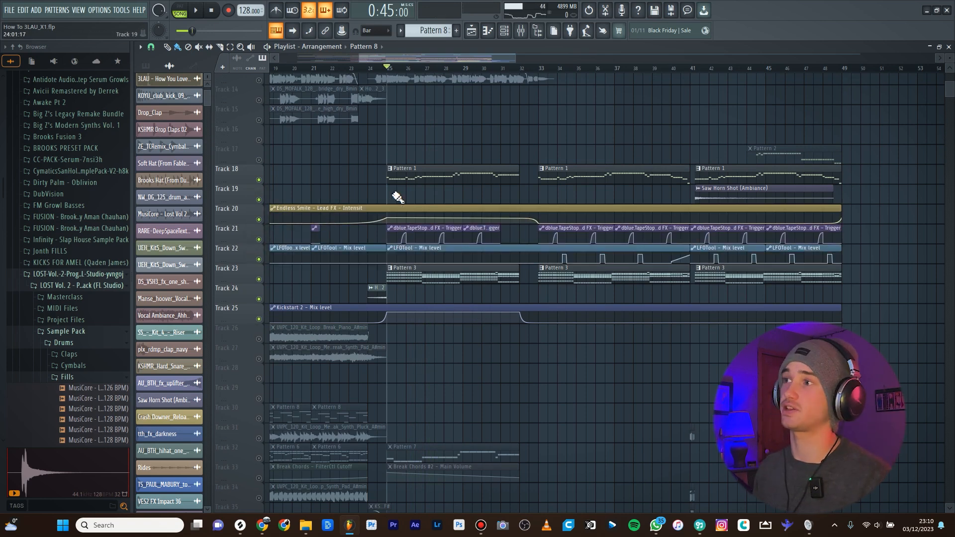
Play the Pattern 1 lead together with Pattern 3 from bar 25.
key("space")
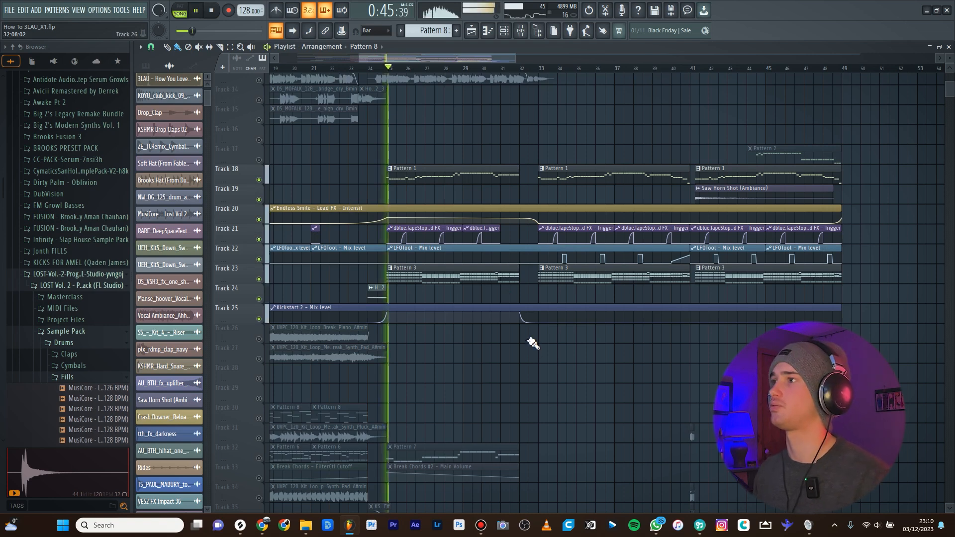
scroll(551, 363, "down", 2)
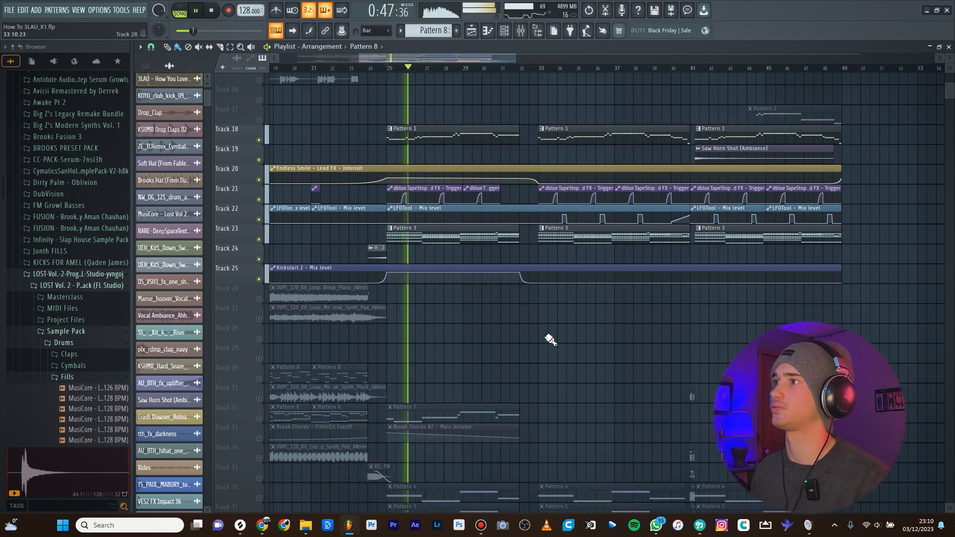
scroll(532, 328, "down", 4)
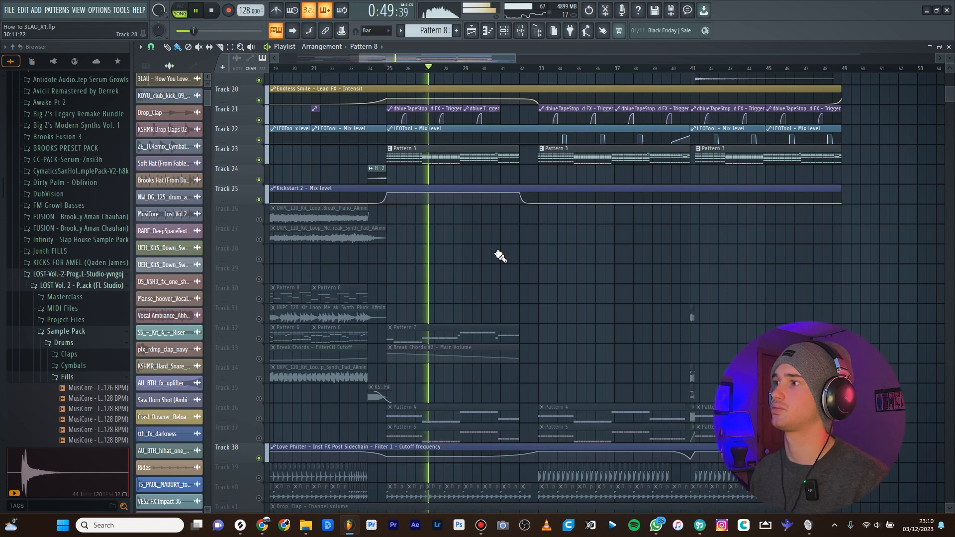
scroll(497, 244, "down", 2)
key("space")
Unmute Pattern 7 and the Break Chords automation on Tracks 32 and 33, and mute the patterns on Tracks 18 and 23.
scroll(517, 228, "down", 3)
left_click(259, 240)
left_click(258, 259)
scroll(373, 209, "up", 11)
left_click(258, 279)
left_click(259, 180)
scroll(548, 291, "down", 8)
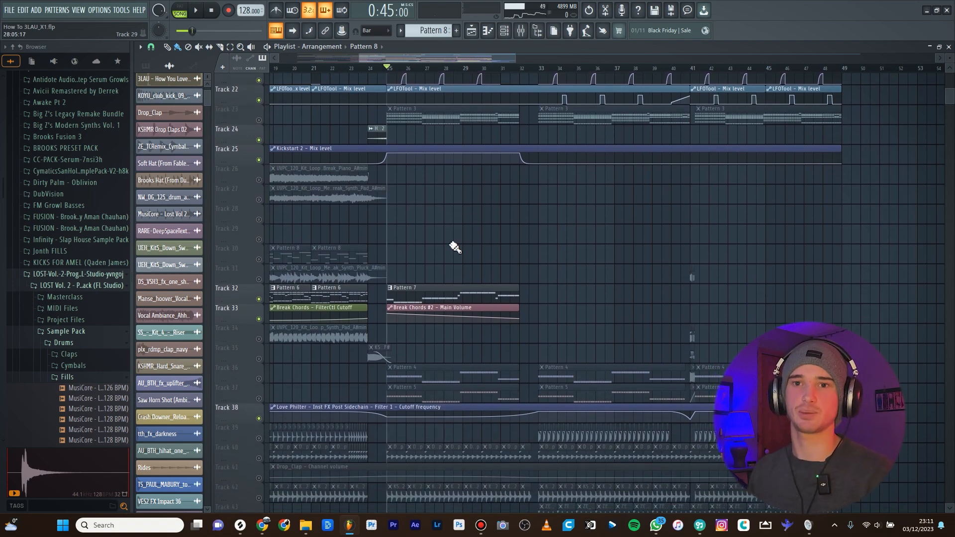
Play Pattern 7 on Track 32 with its Break Chords #2 volume automation from bar 25.
key("space")
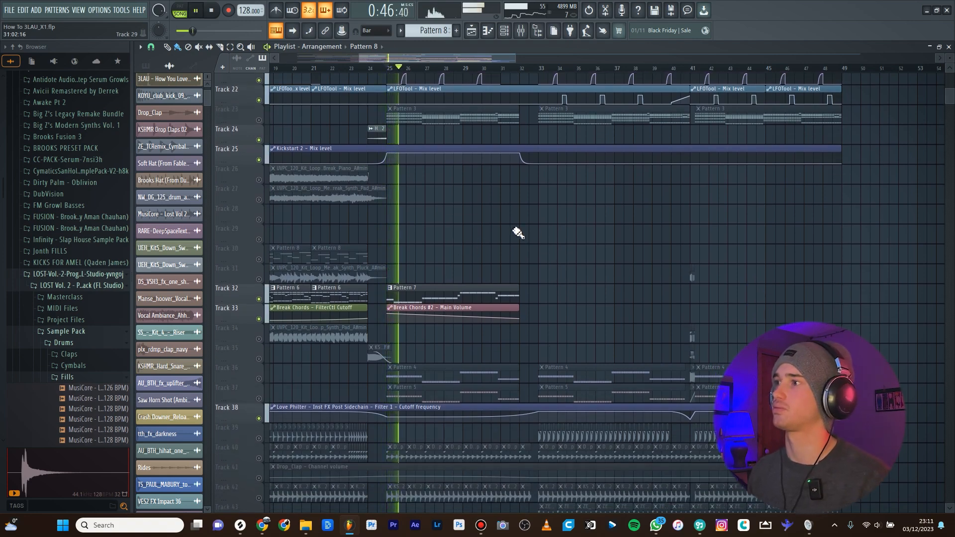
scroll(483, 238, "up", 3)
scroll(512, 269, "down", 6)
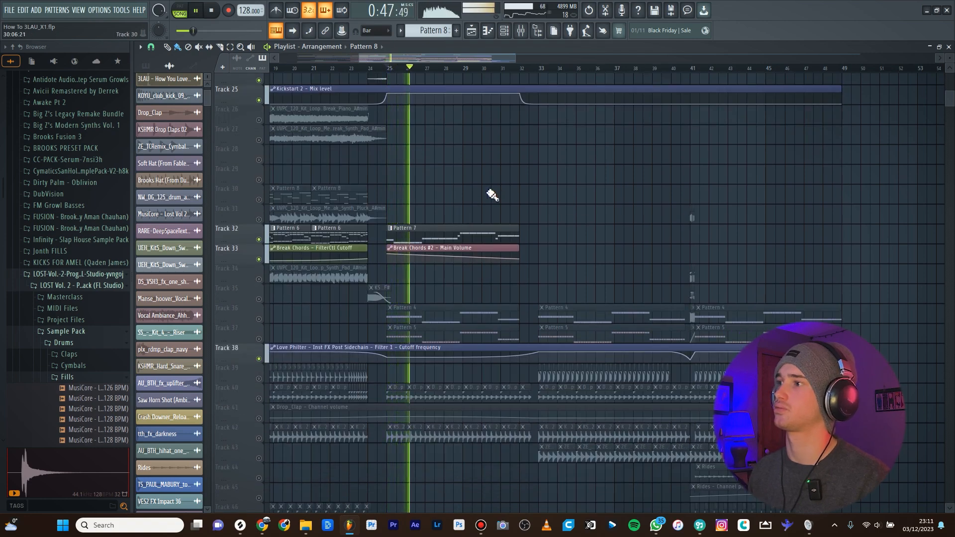
key("space")
Unmute Patterns 4 and 5 on Tracks 36 and 37 and play them with Pattern 7 from bar 25.
left_click(259, 319)
left_click(258, 339)
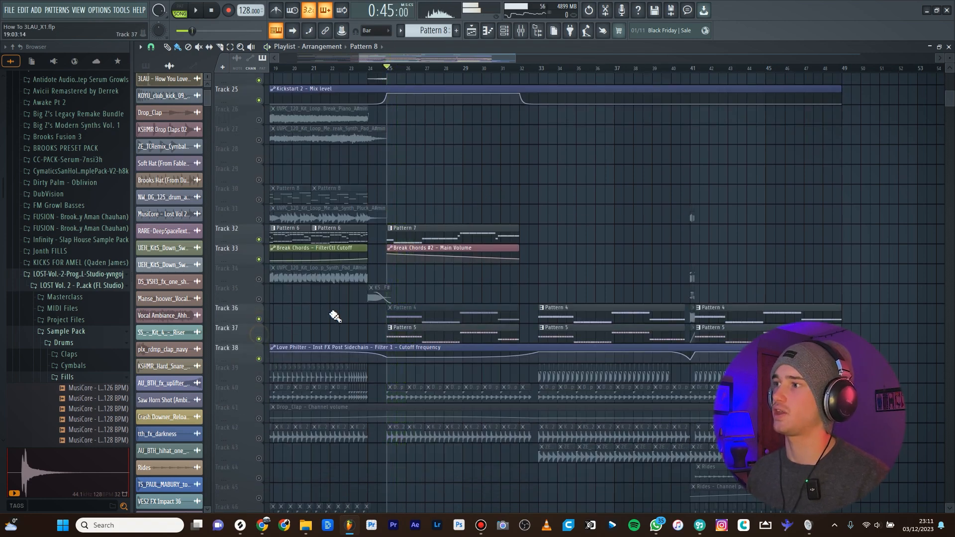
scroll(433, 330, "up", 4, "ctrl")
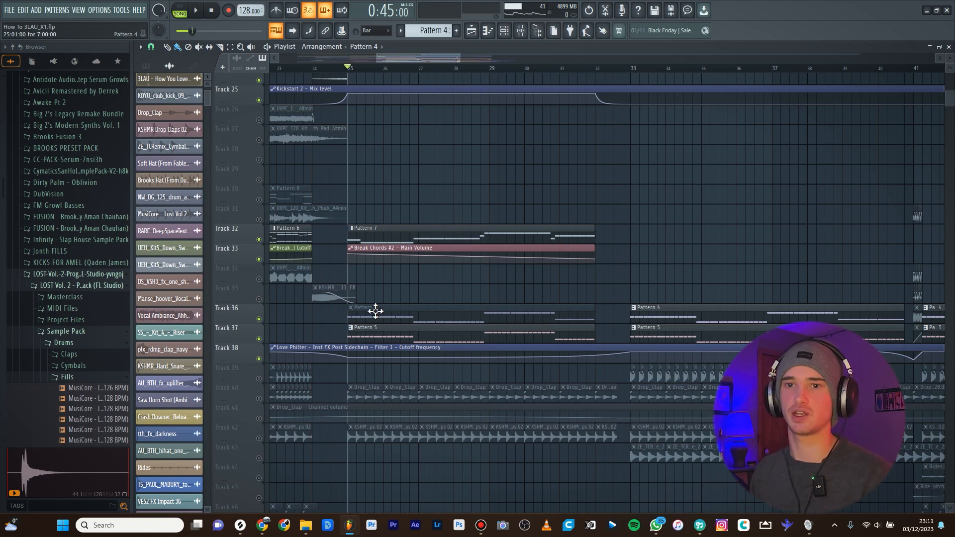
scroll(392, 262, "down", 3)
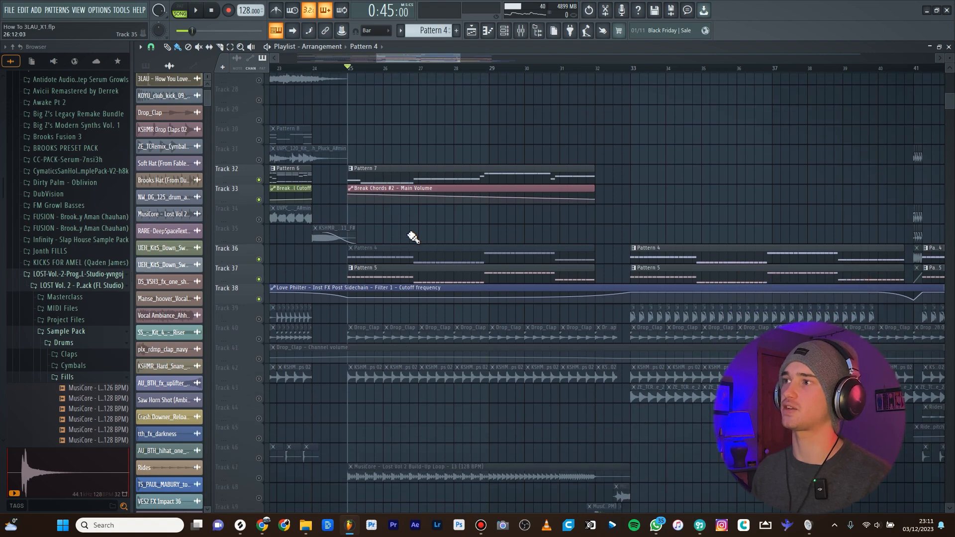
key("space")
scroll(496, 226, "up", 2)
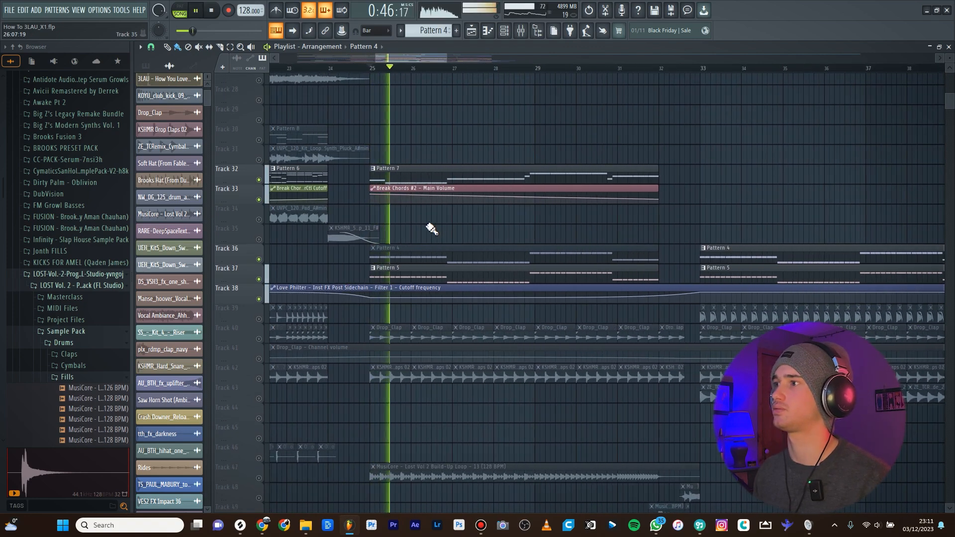
scroll(468, 248, "down", 2)
key("space")
Solo and play the MusiCore build-up loop on Track 47 from bar 25, and solo the drum_automatic_hats on Track 53.
scroll(403, 157, "down", 3)
scroll(403, 157, "up", 2)
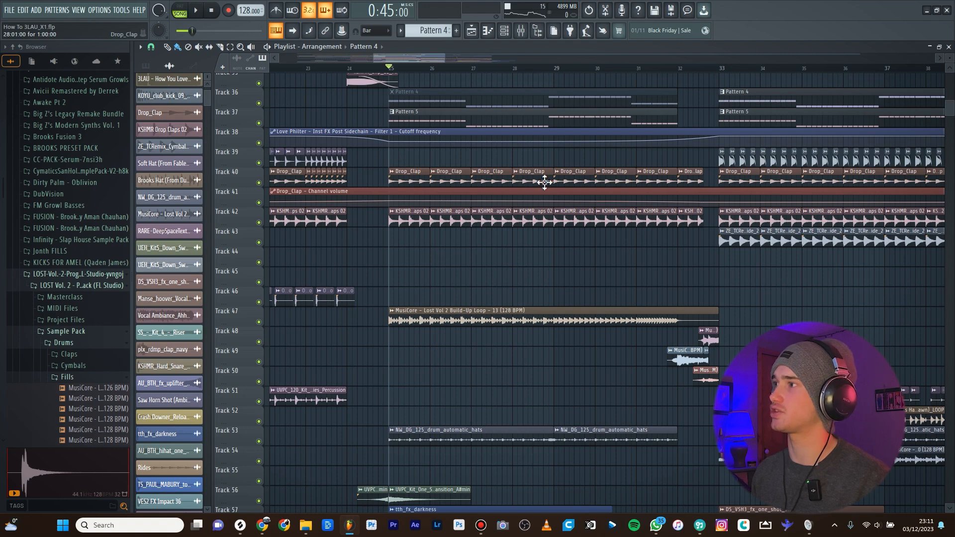
scroll(467, 191, "down", 2)
scroll(391, 231, "up", 1)
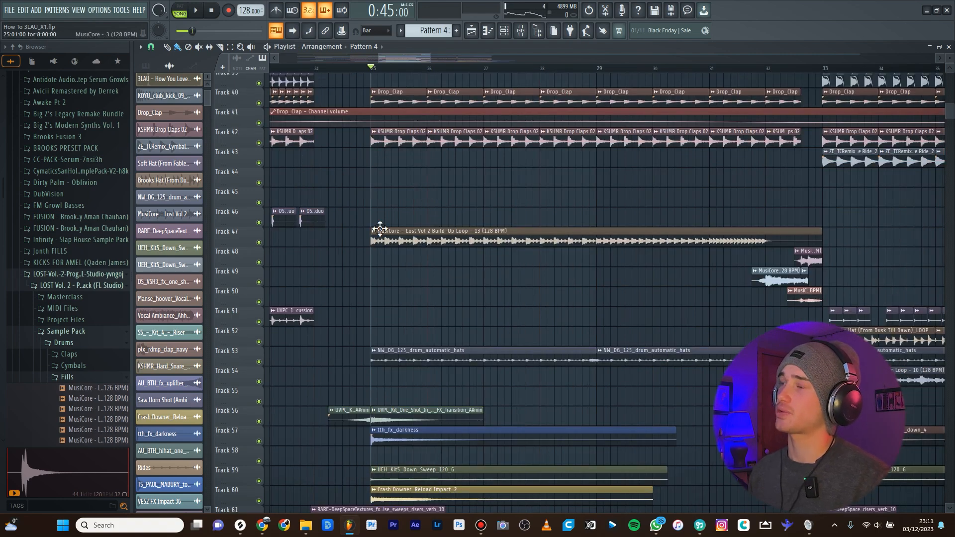
right_click(259, 242)
key("space")
key("space")
right_click(259, 242)
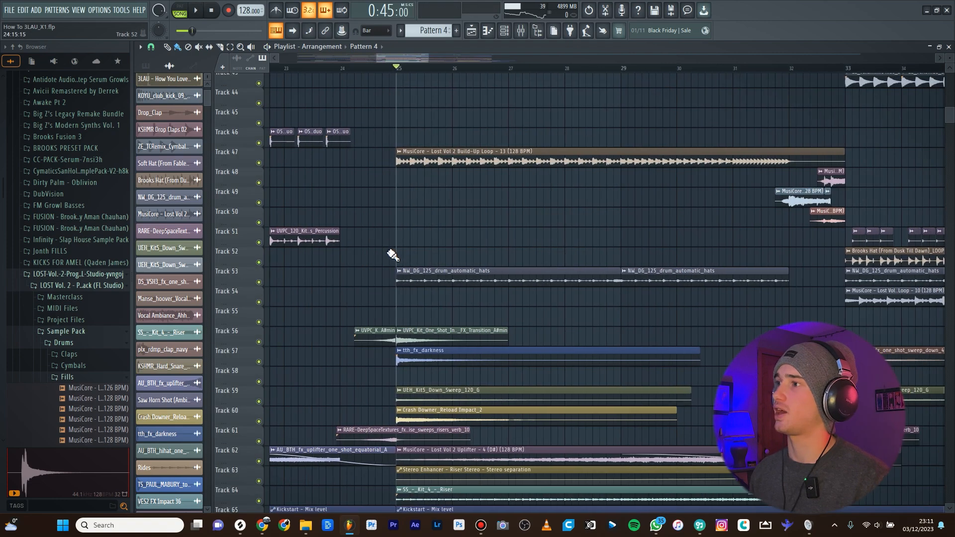
scroll(337, 244, "down", 3)
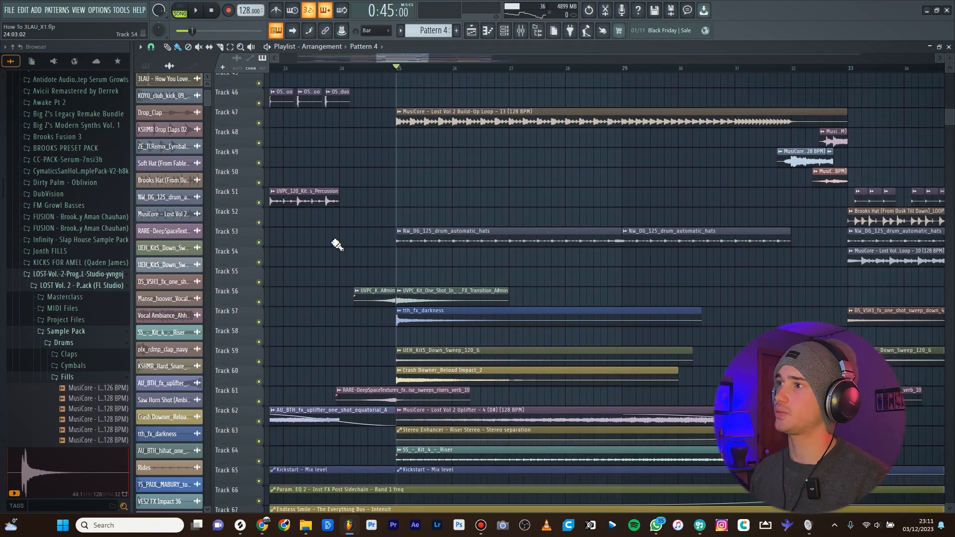
right_click(260, 243)
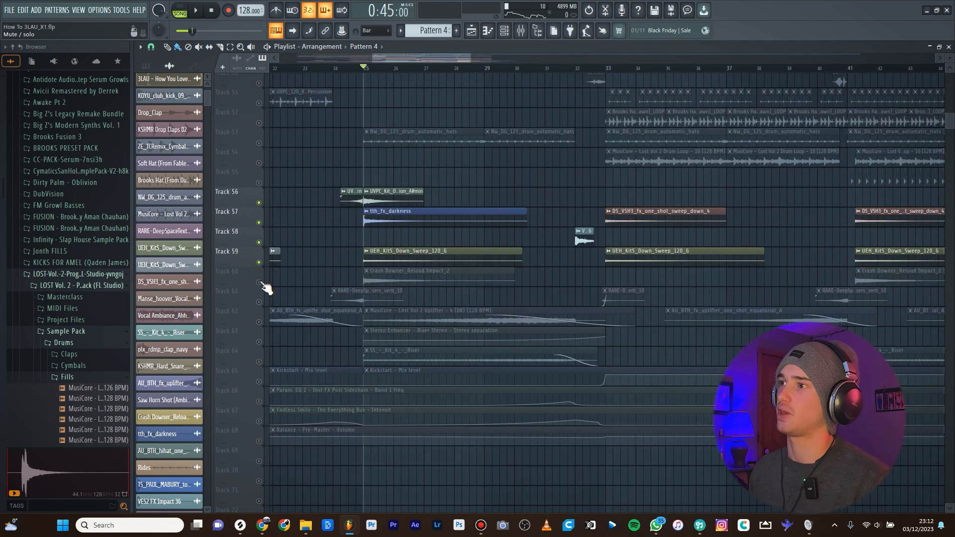
Unmute Tracks 60 to 64 and play the transition effects on Tracks 56 to 64 from bar 25.
left_click_drag(262, 283, 259, 361)
scroll(384, 236, "down", 2)
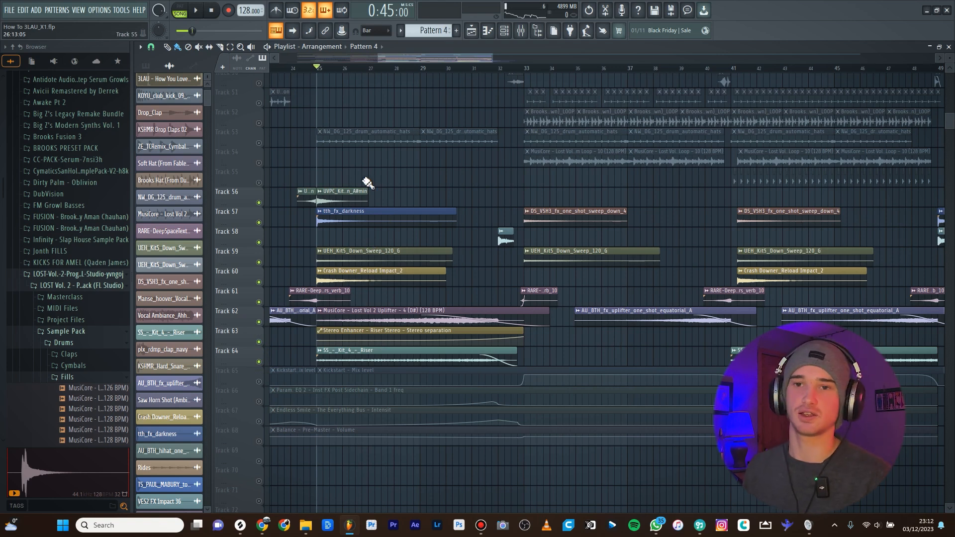
key("space")
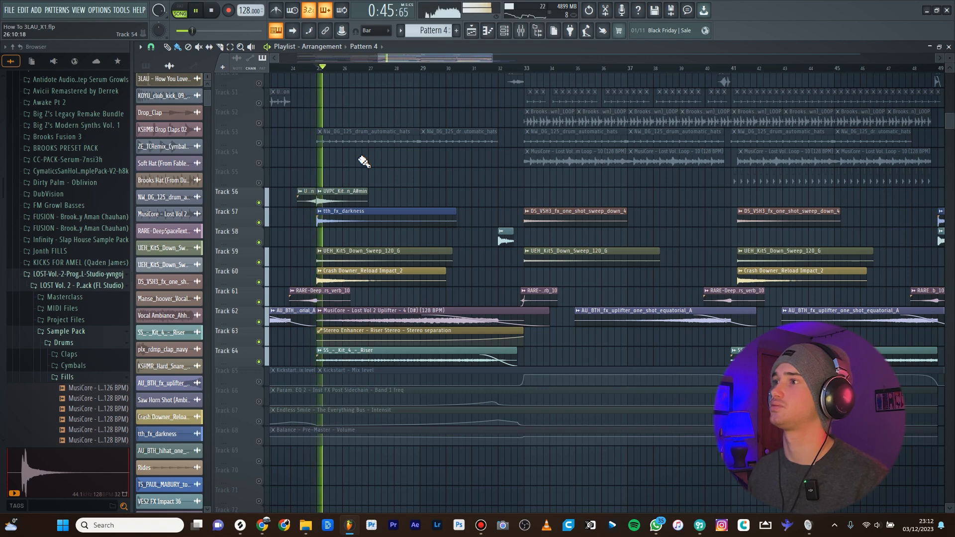
scroll(437, 213, "down", 1)
Play the full arrangement with all layers from bar 25 on into the section starting at bar 33.
scroll(437, 294, "down", 1)
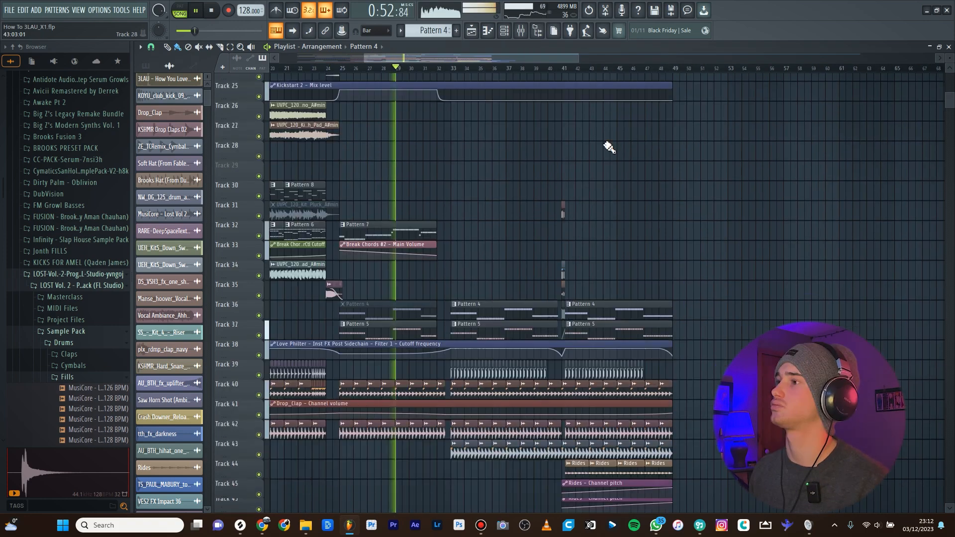
scroll(528, 224, "down", 2)
scroll(470, 290, "up", 5)
scroll(493, 216, "down", 3)
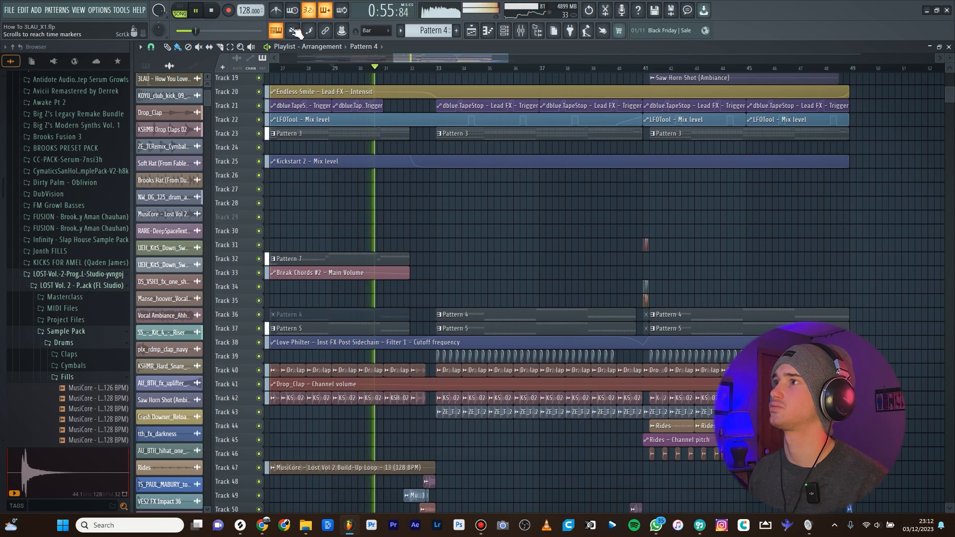
scroll(550, 205, "up", 3)
scroll(574, 215, "down", 1)
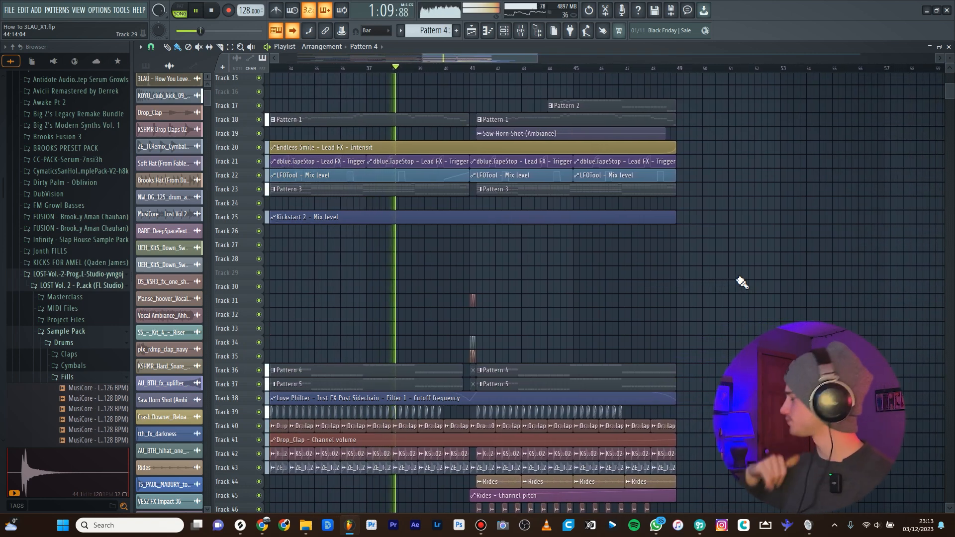
scroll(284, 263, "down", 3)
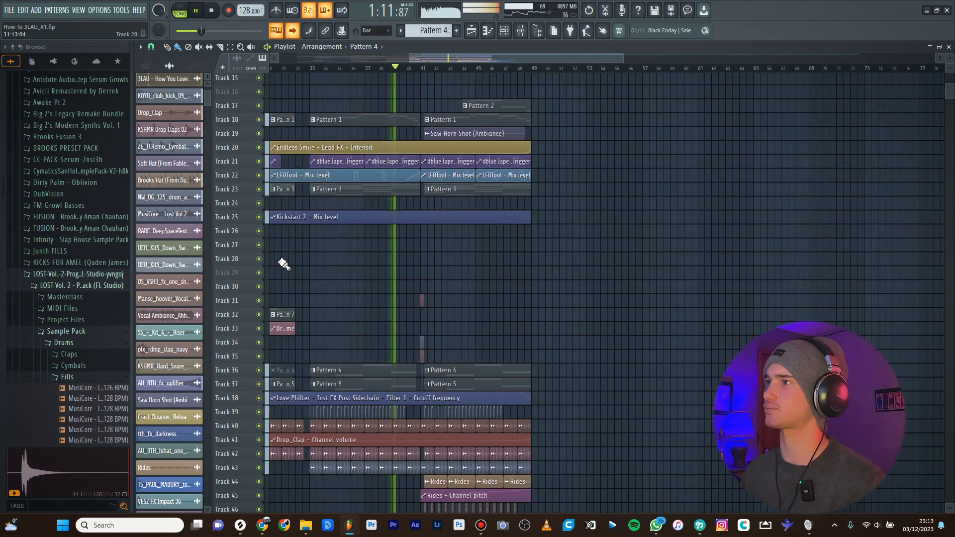
scroll(422, 214, "up", 3)
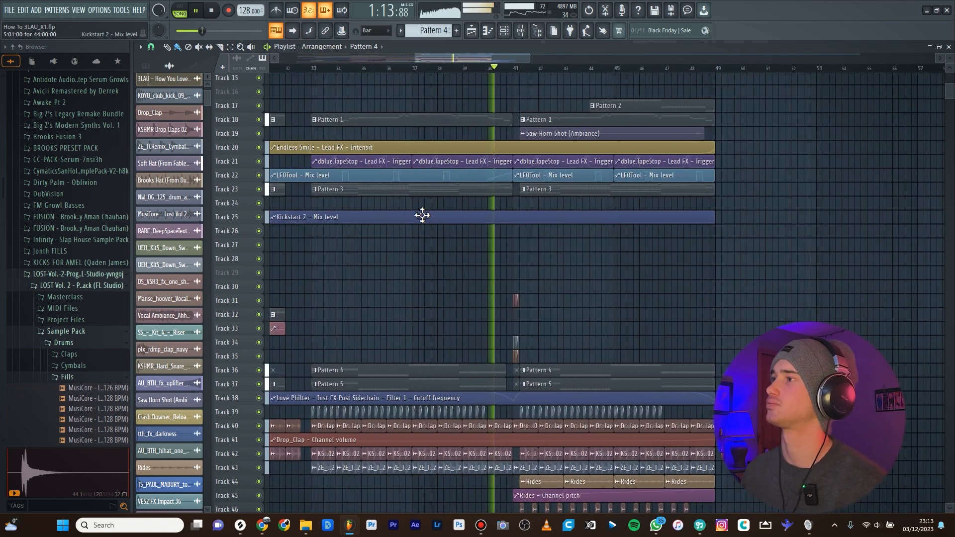
scroll(427, 228, "up", 2)
key("space")
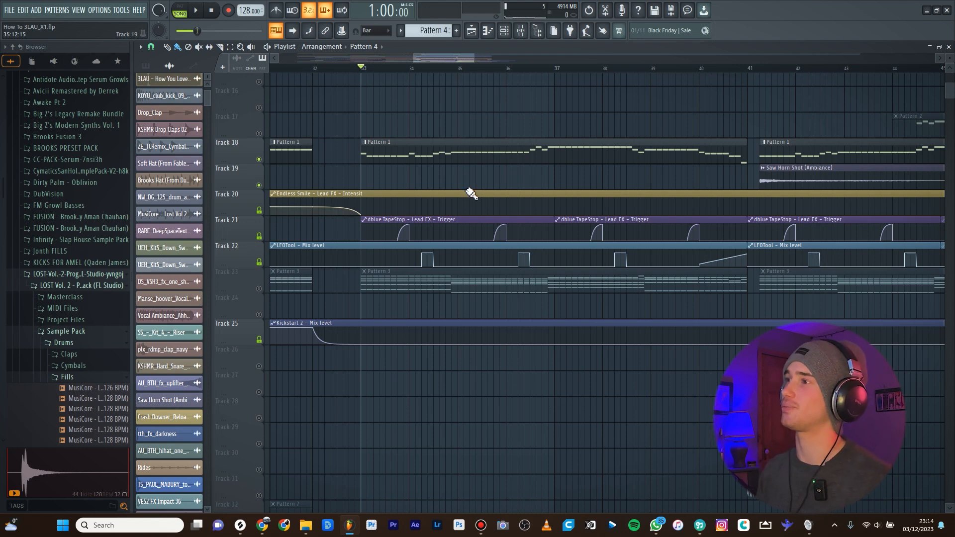
Play the soloed Pattern 1 lead from bar 33 with its Endless Smile, dblue TapeStop and LFOTool automation.
key("space")
scroll(473, 154, "up", 2)
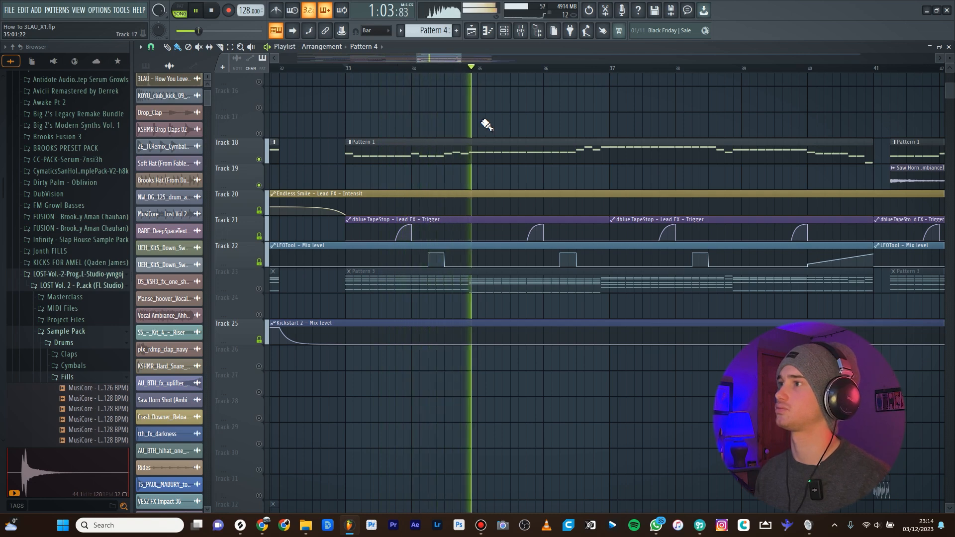
key("space")
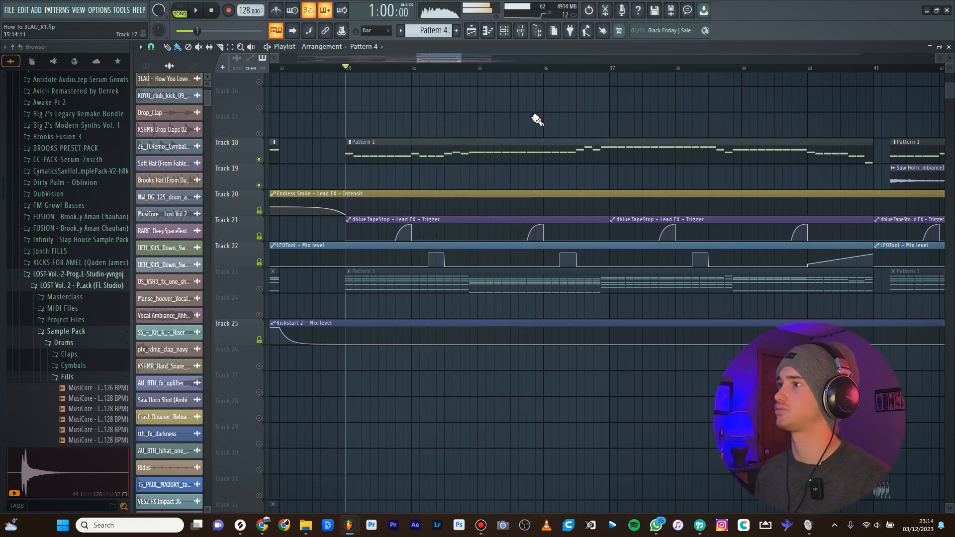
scroll(539, 119, "up", 1)
scroll(448, 221, "up", 1)
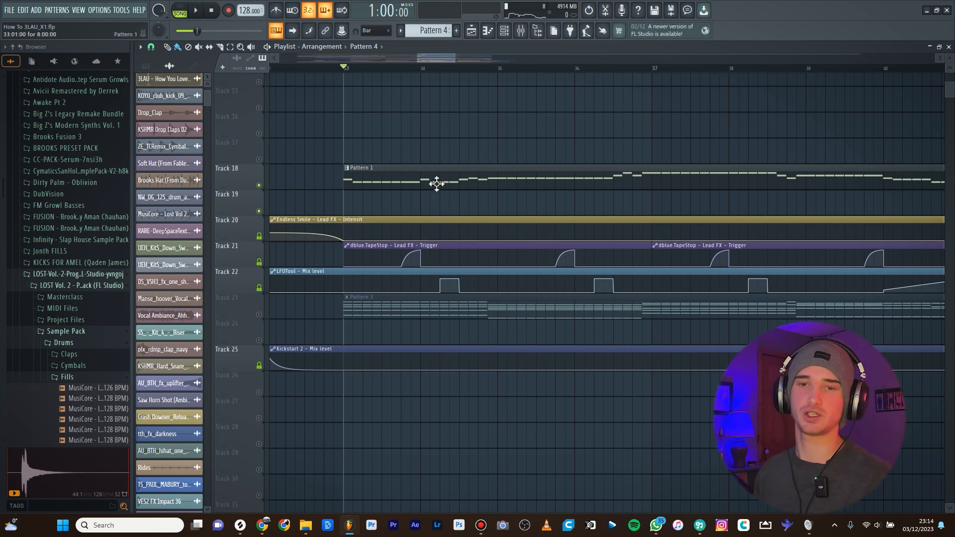
Mute the dblue TapeStop and LFOTool automation on Tracks 21 and 22 and play the lead from bar 33 without them.
left_click(258, 262)
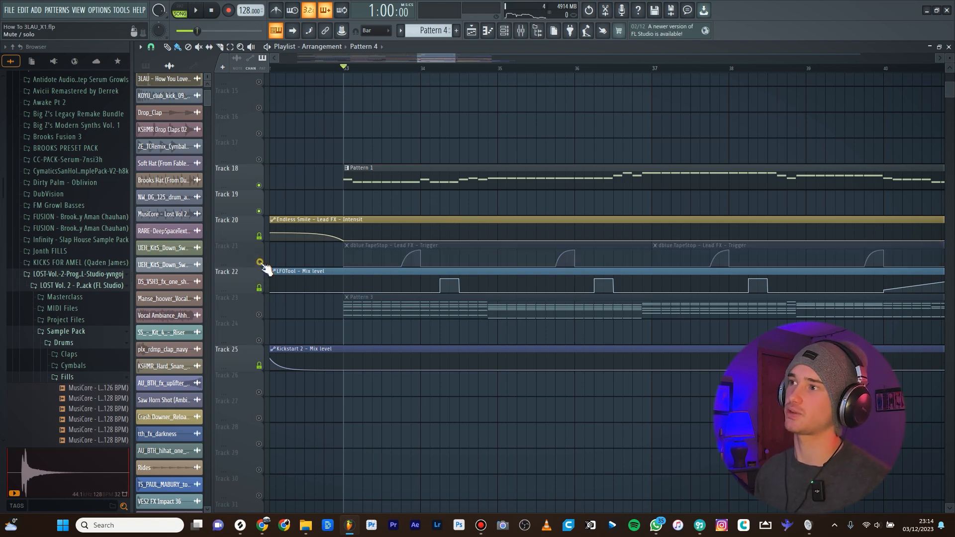
left_click(258, 288)
scroll(398, 208, "up", 2)
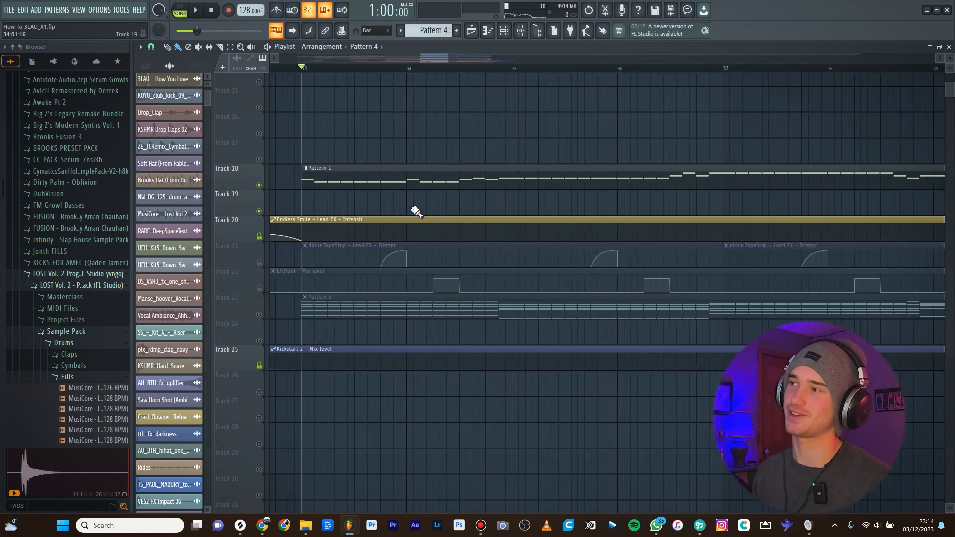
key("space")
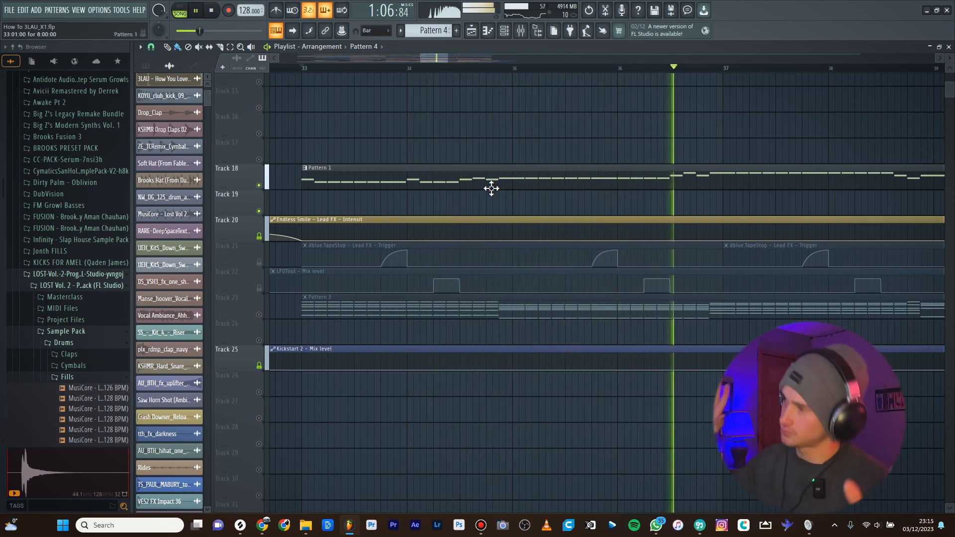
key("space")
Unmute the dblue TapeStop and LFOTool automation on Tracks 21 and 22 and play the lead again from bar 33.
scroll(376, 236, "down", 1)
left_click(259, 262)
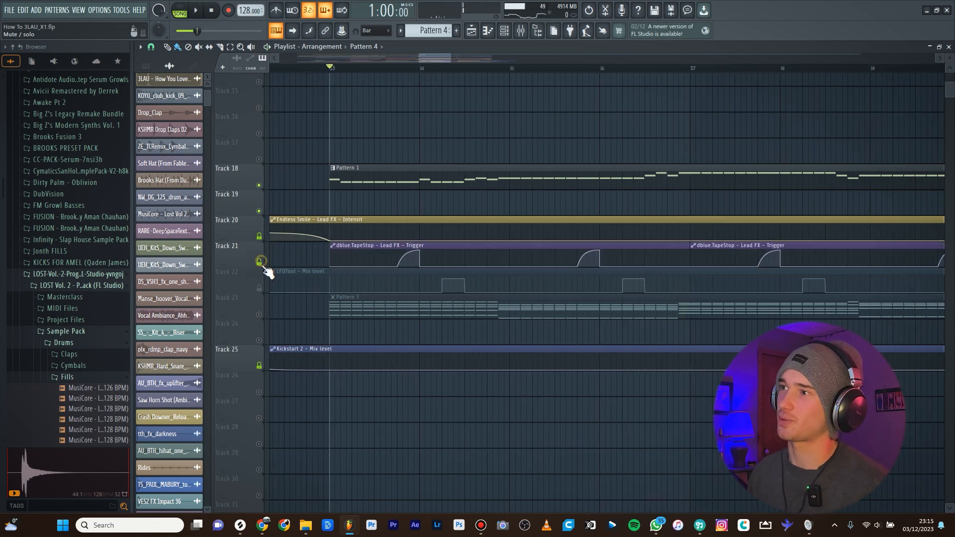
left_click(259, 287)
key("space")
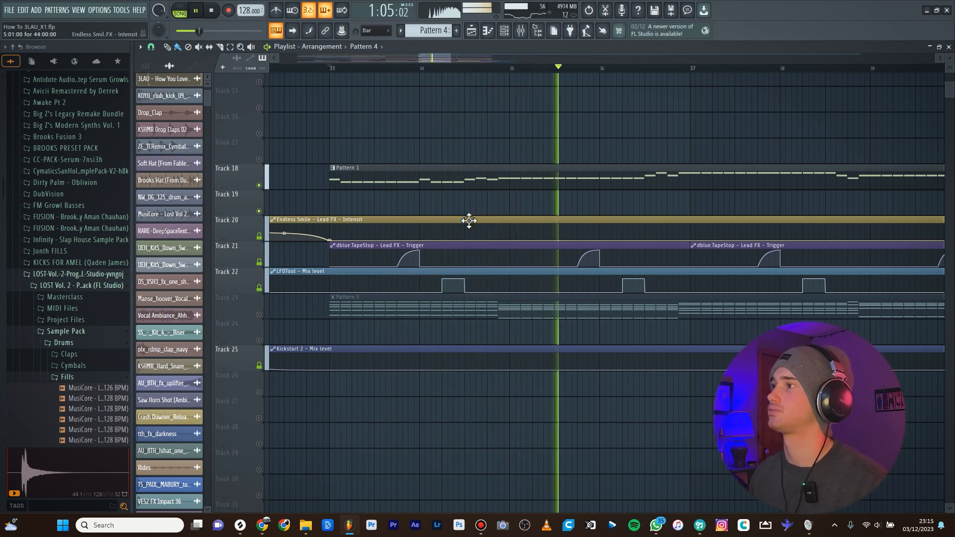
key("space")
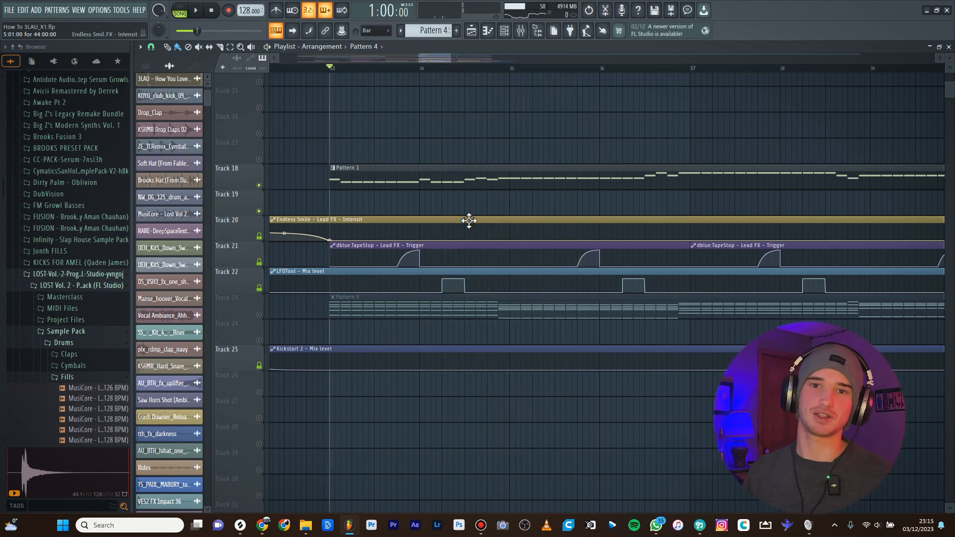
Open the Lead_Serum instrument behind Pattern 1 on Track 18 and play it from bar 33.
double_click(467, 176)
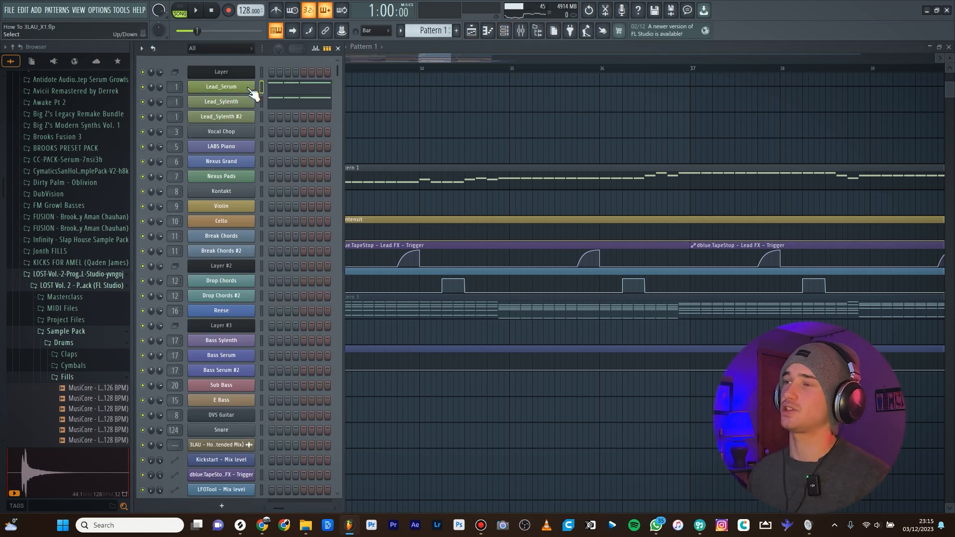
left_click(221, 86)
left_click_drag(390, 116, 404, 68)
key("space")
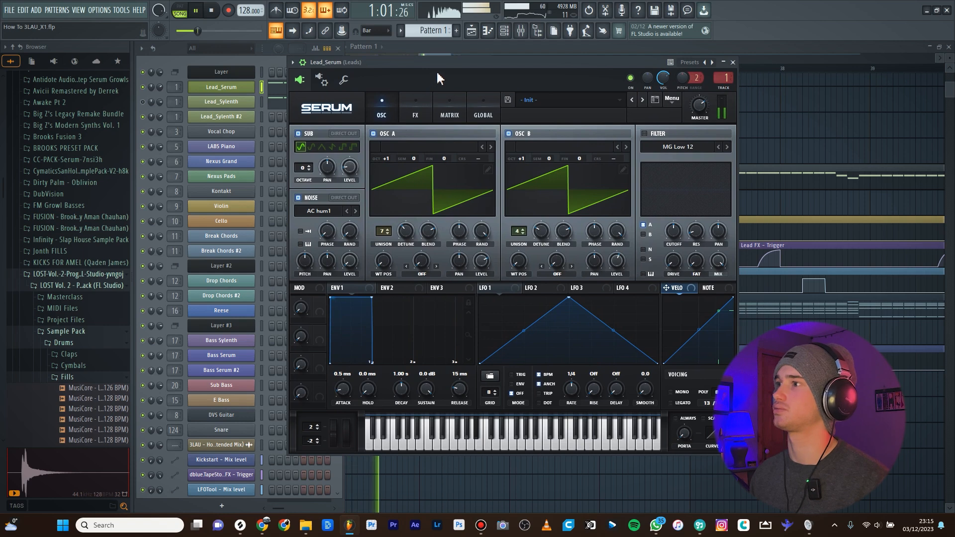
key("space")
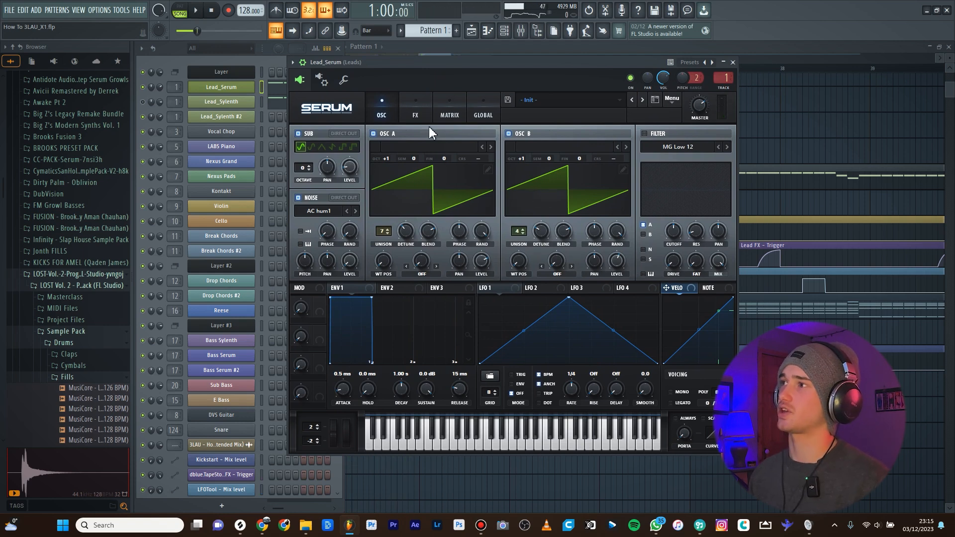
Show the effects used on the Lead_Serum instrument.
left_click(412, 116)
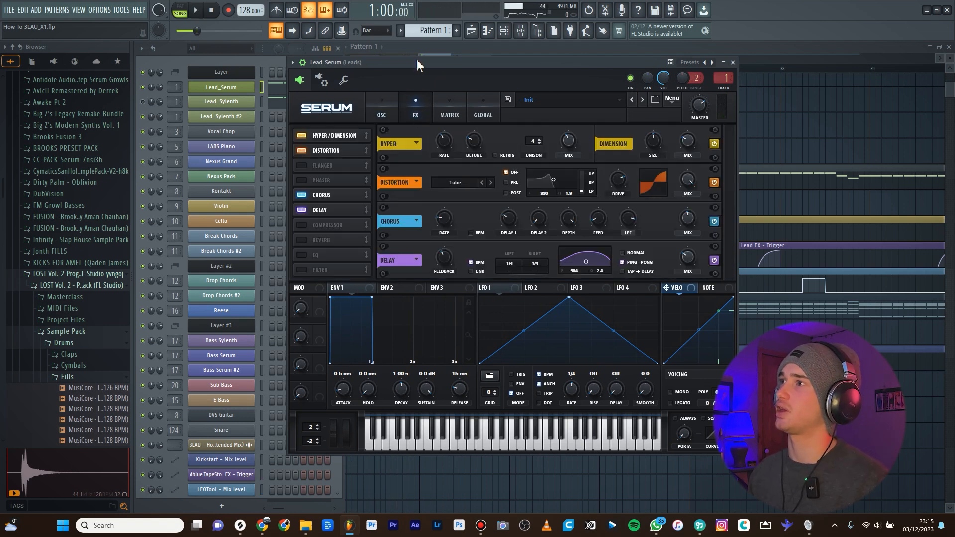
left_click_drag(412, 64, 406, 65)
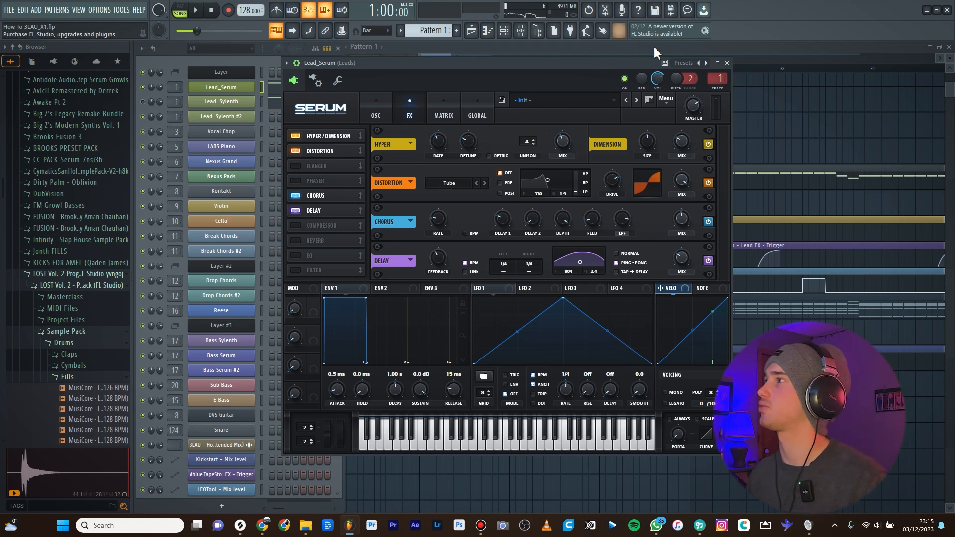
Open the Lead_Sylenth instrument and play it from bar 33 in place of Lead_Serum.
left_click(259, 103)
left_click(249, 104)
left_click_drag(433, 113, 491, 95)
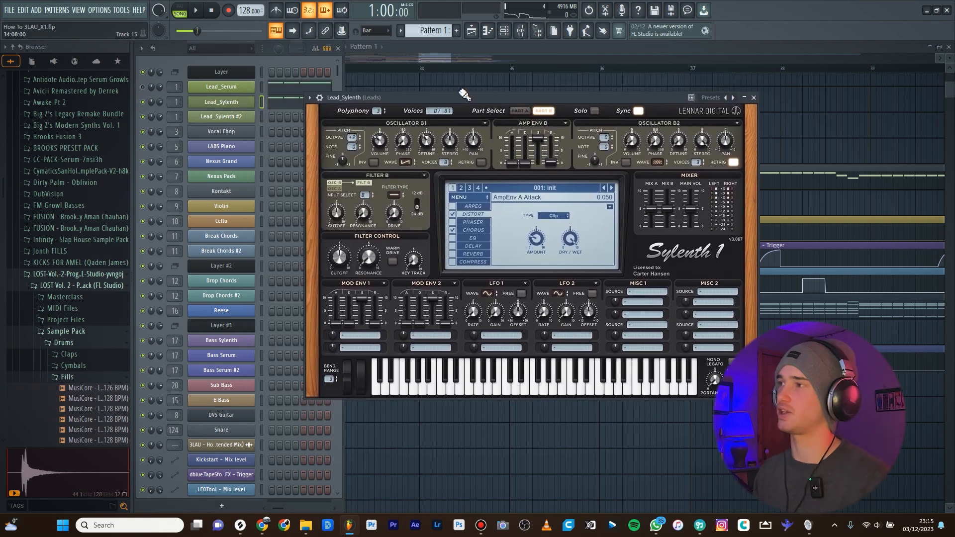
key("space")
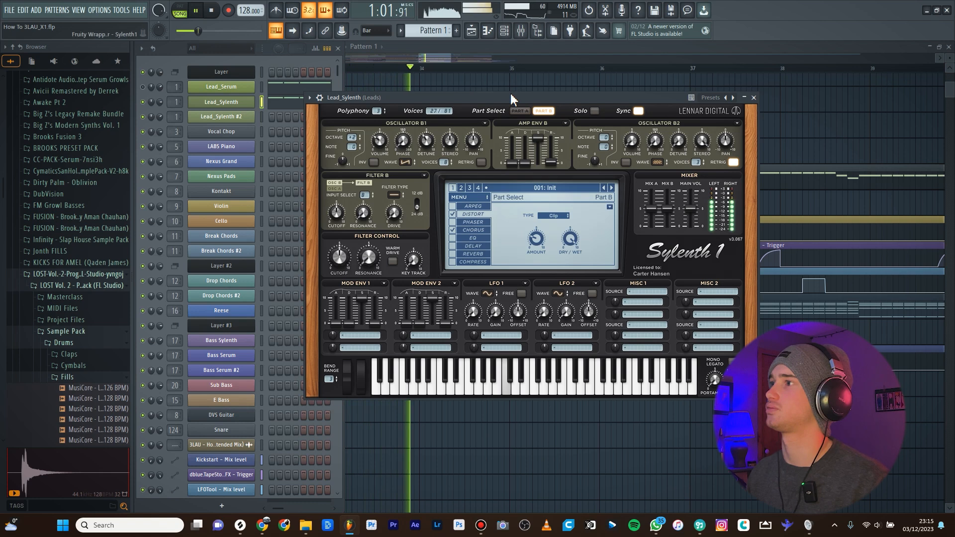
key("space")
Examine the oscillator settings of Part A and Part B in Lead_Sylenth.
left_click_drag(512, 98, 524, 92)
left_click(532, 104)
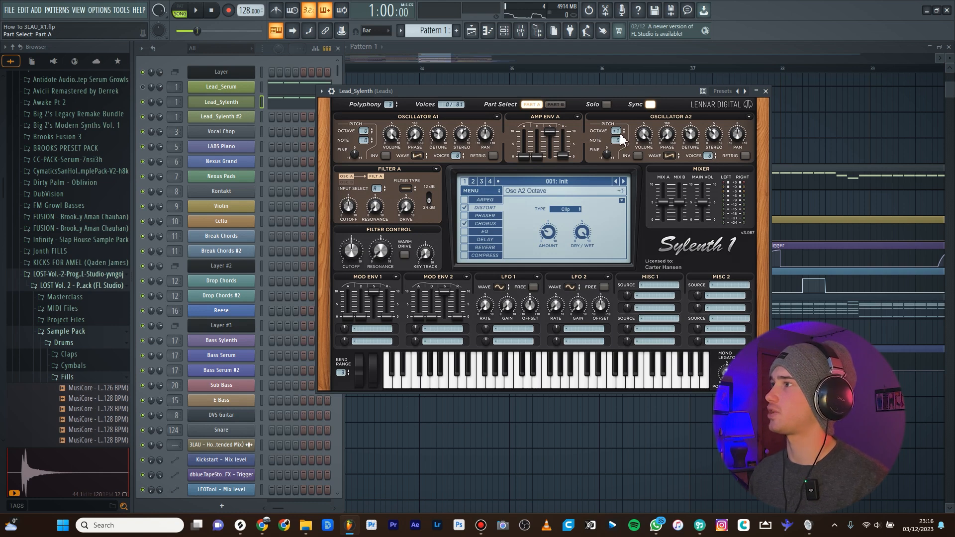
left_click(555, 104)
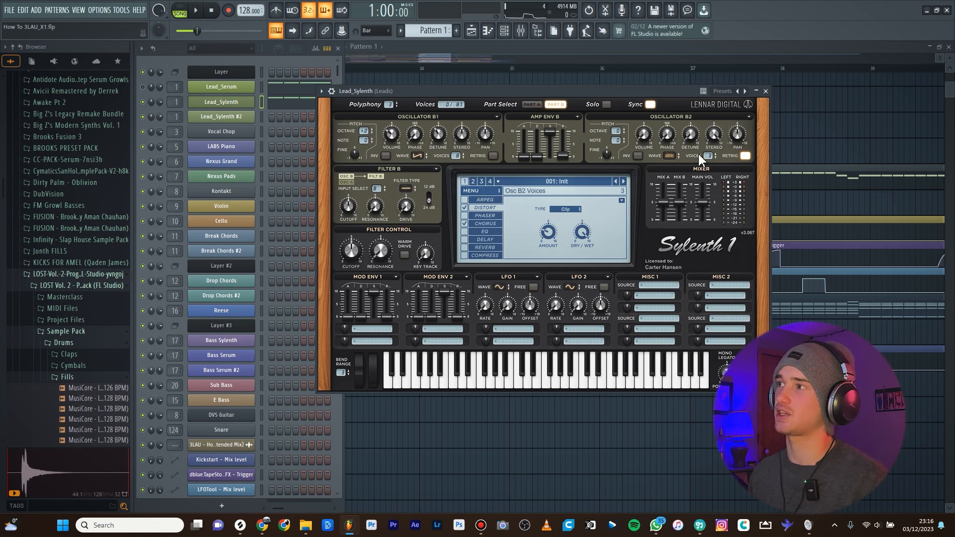
left_click_drag(575, 90, 557, 94)
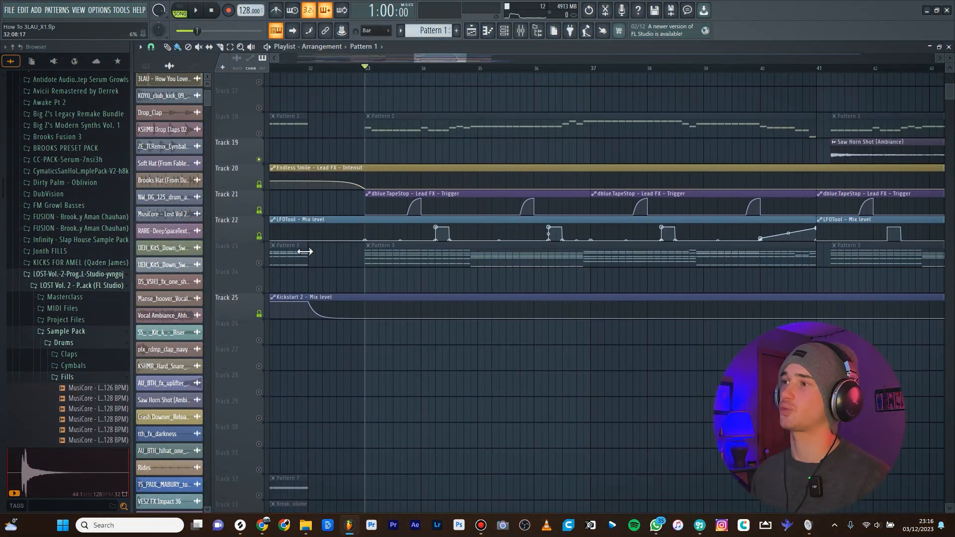
Unmute Track 23 and play the Pattern 3 chords from bar 33 without the lead.
left_click(260, 264)
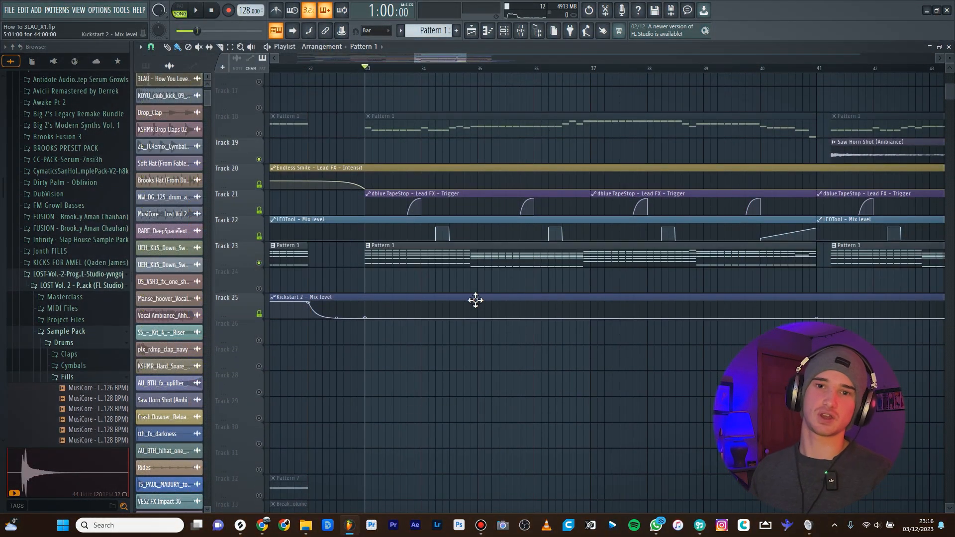
key("space")
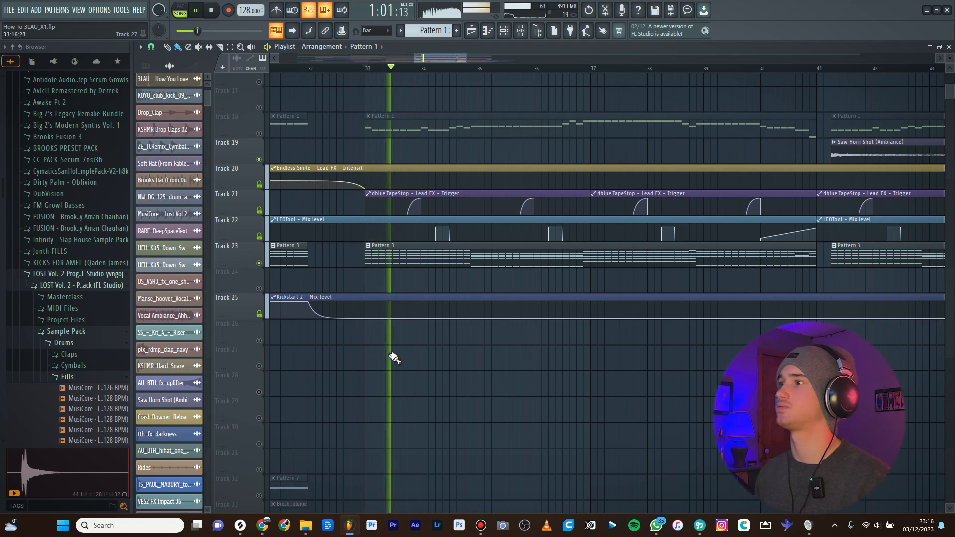
scroll(399, 356, "down", 1)
scroll(479, 368, "up", 1)
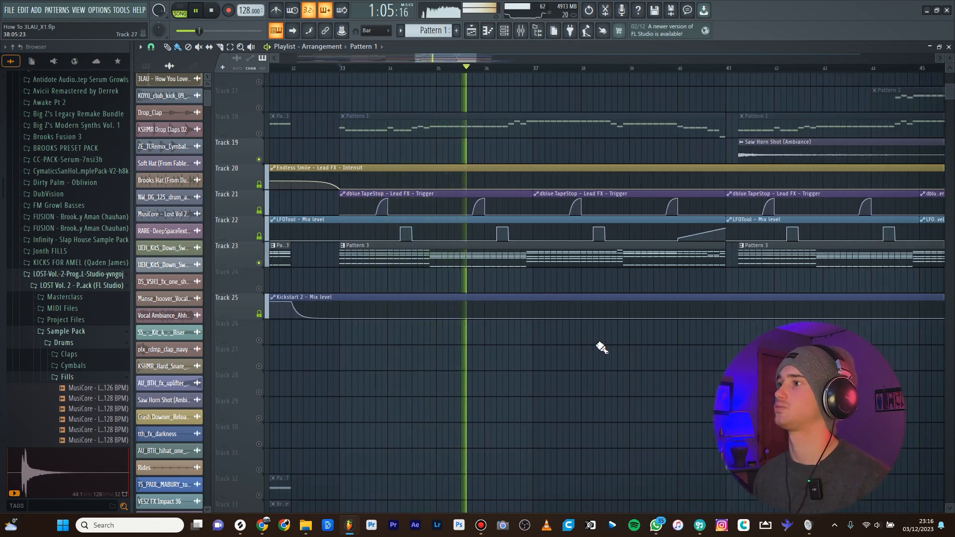
key("space")
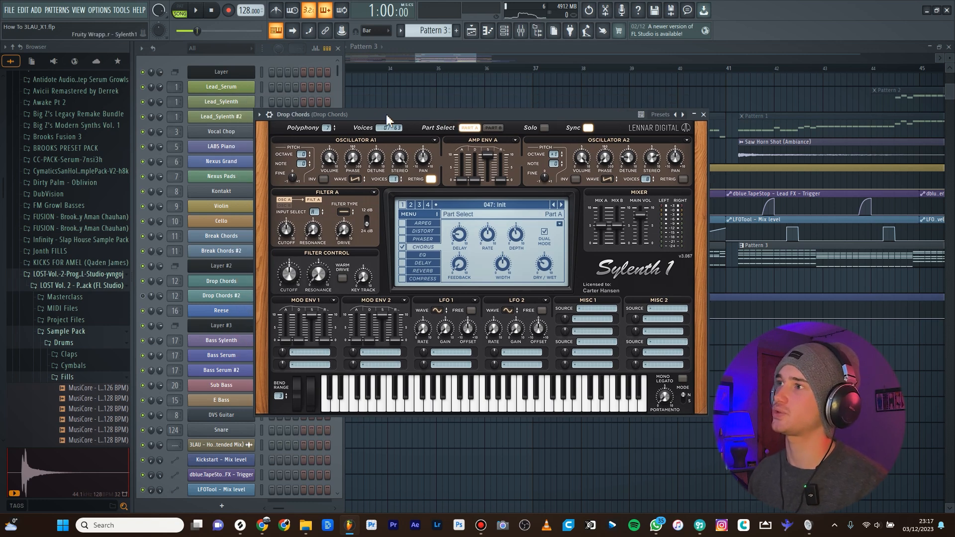
Play the Drop Chords instrument from bar 33 and examine its Part A and Part B oscillators.
key("space")
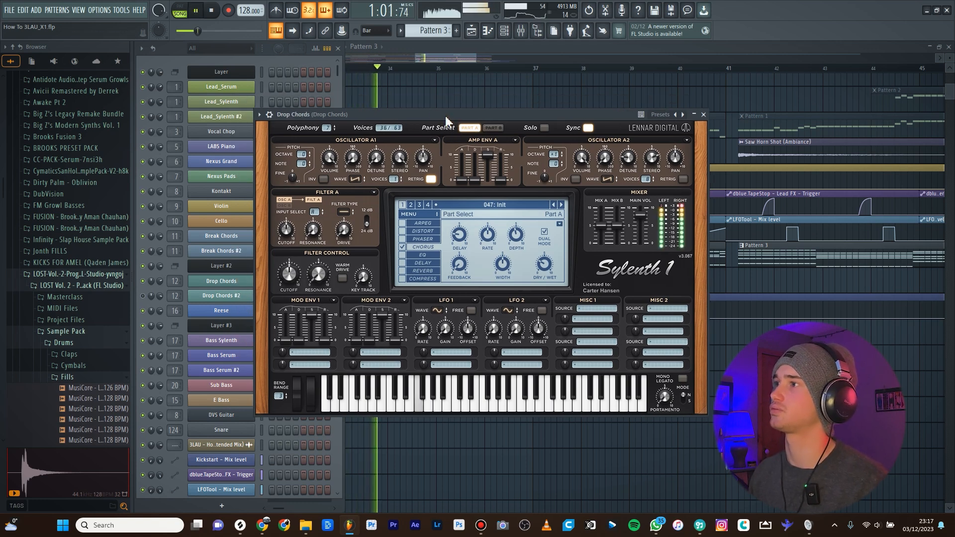
key("space")
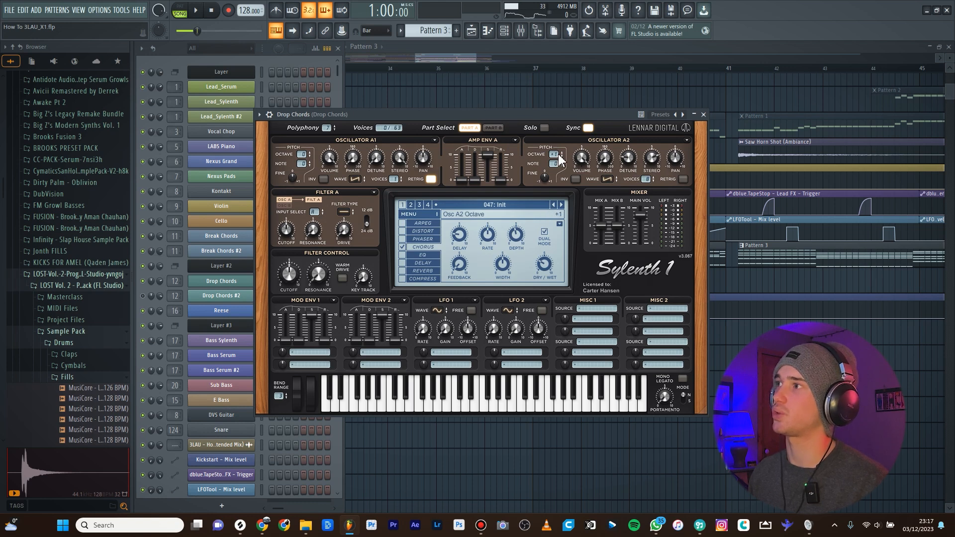
left_click(495, 128)
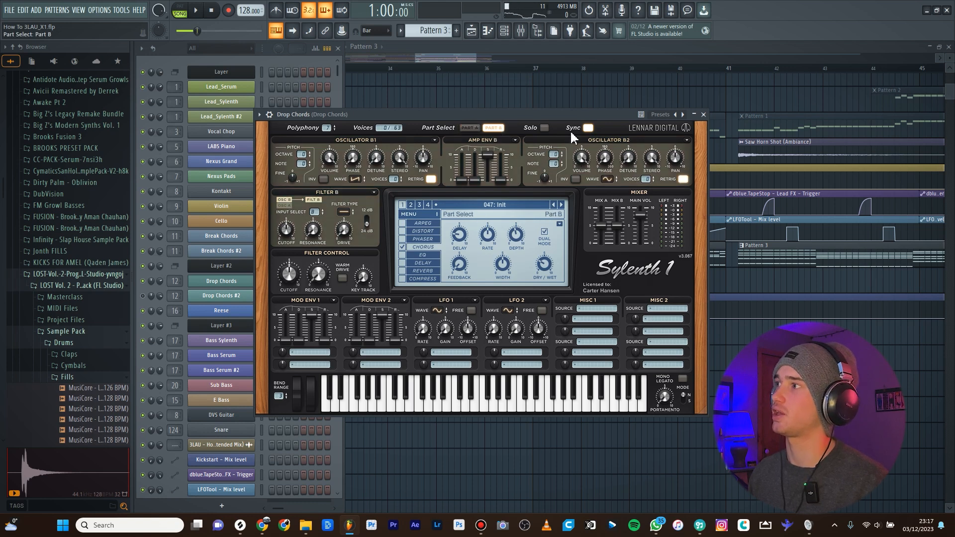
left_click(469, 128)
left_click_drag(478, 115, 474, 107)
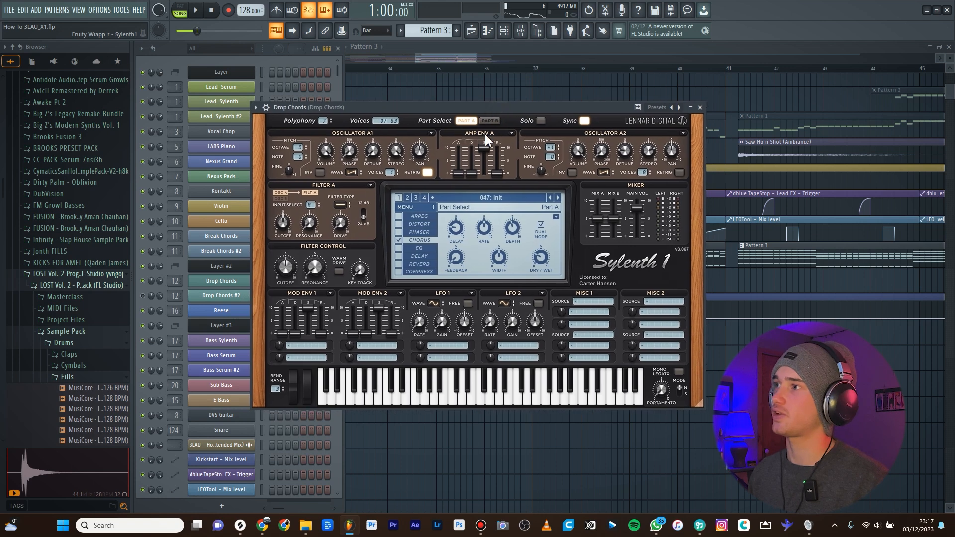
Play Drop Chords from bar 33 with its chorus off, and again with the chorus back on.
left_click(399, 242)
key("space")
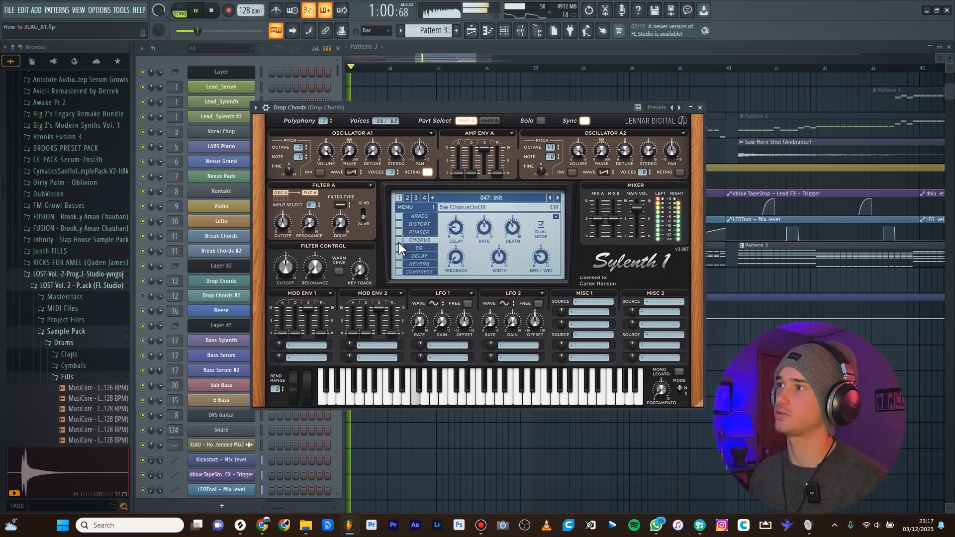
key("space")
left_click(399, 240)
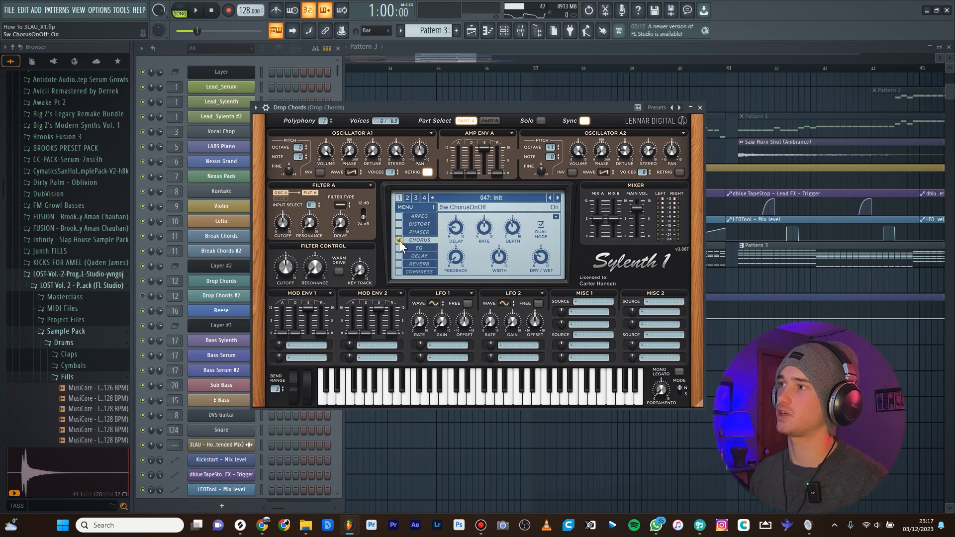
key("space")
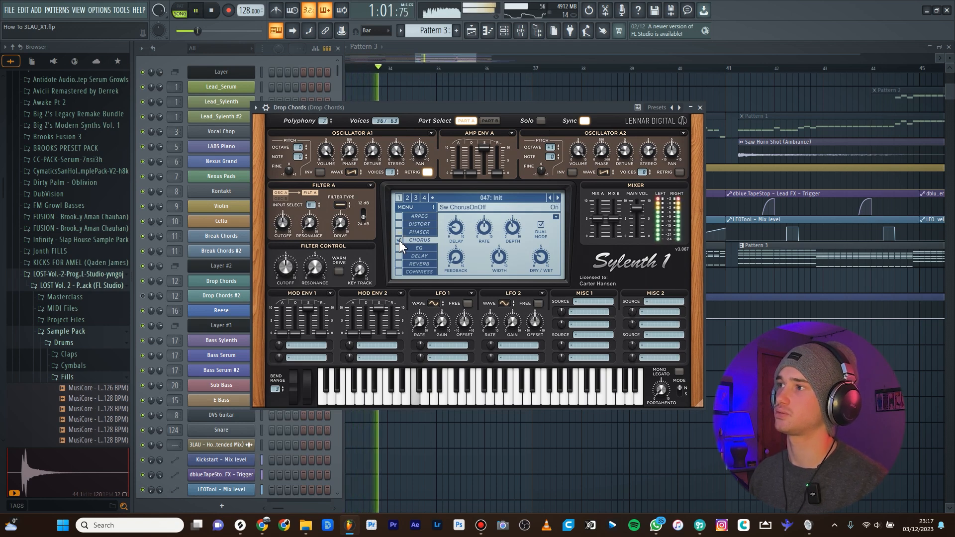
key("space")
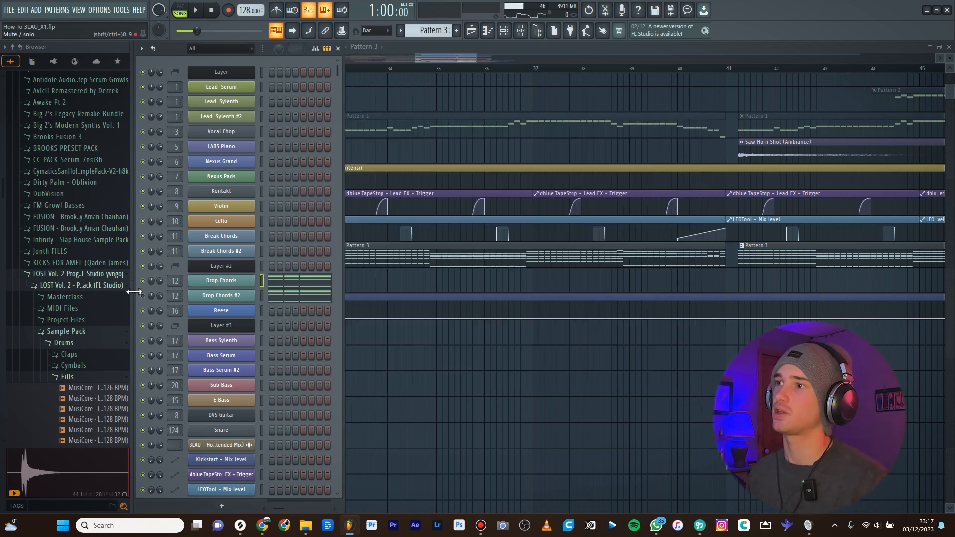
Mute Drop Chords, enable and open the Drop Chords #2 instrument, and play it from bar 33.
left_click(143, 282)
left_click(143, 295)
left_click(263, 300)
left_click(239, 297)
key("space")
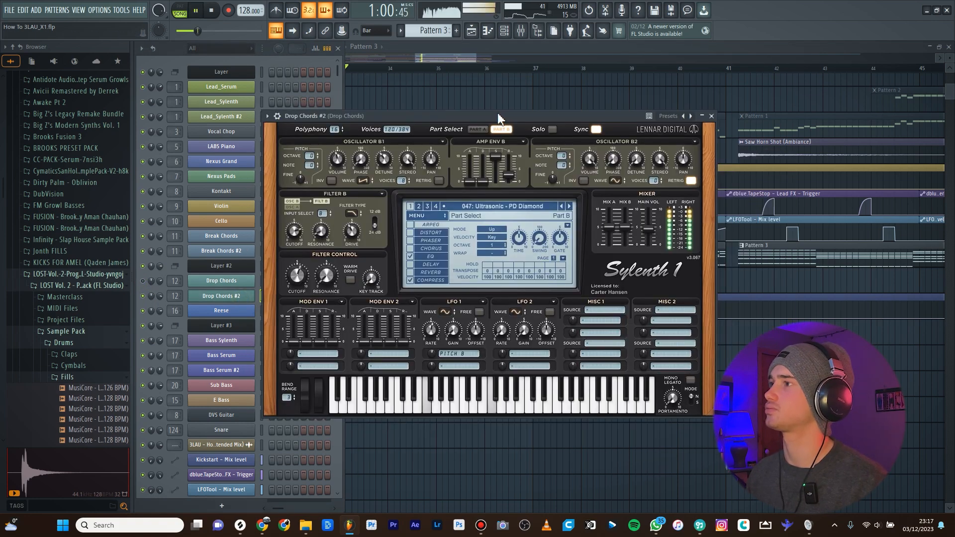
key("space")
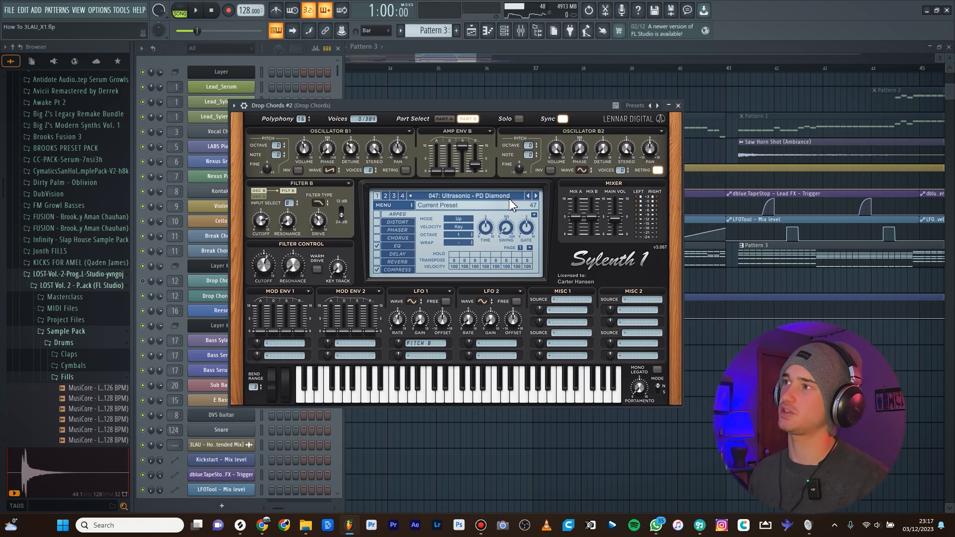
Compare the Part A and Part B oscillators of Drop Chords #2, finishing by closing the instrument.
left_click(438, 119)
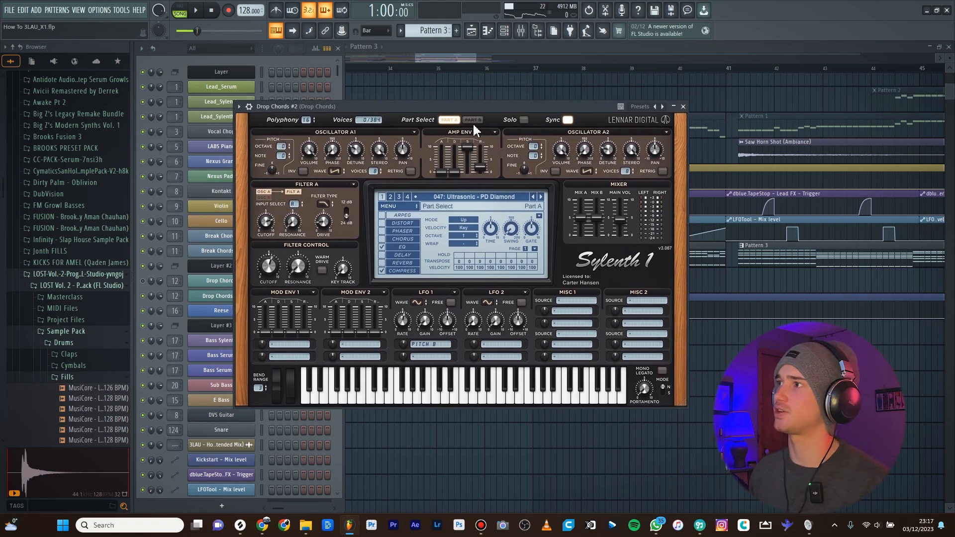
left_click(473, 120)
left_click(448, 120)
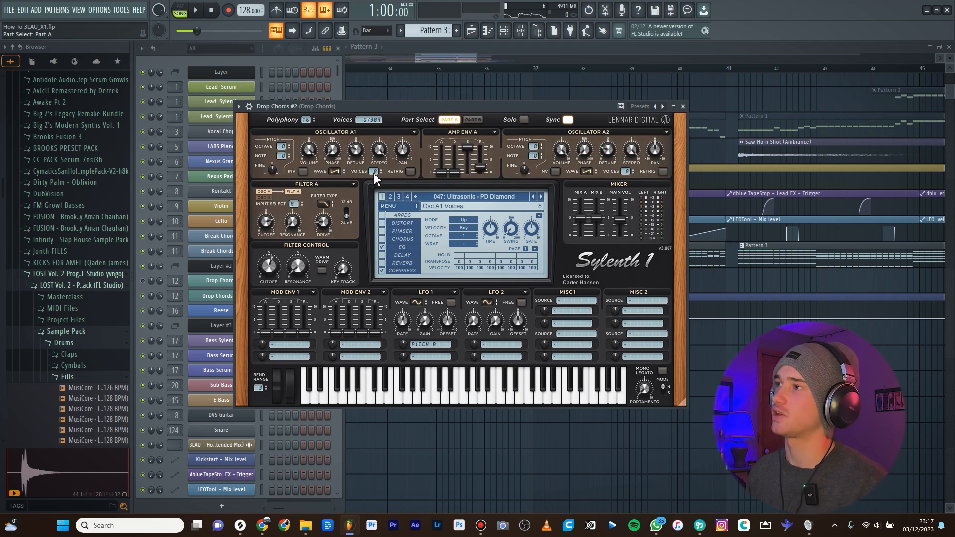
left_click(475, 120)
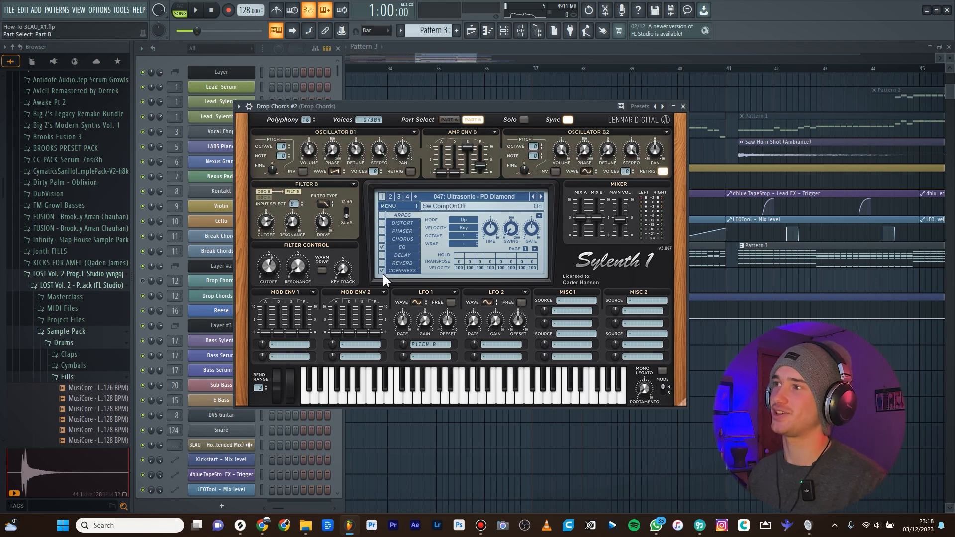
left_click(449, 120)
left_click_drag(461, 109, 485, 121)
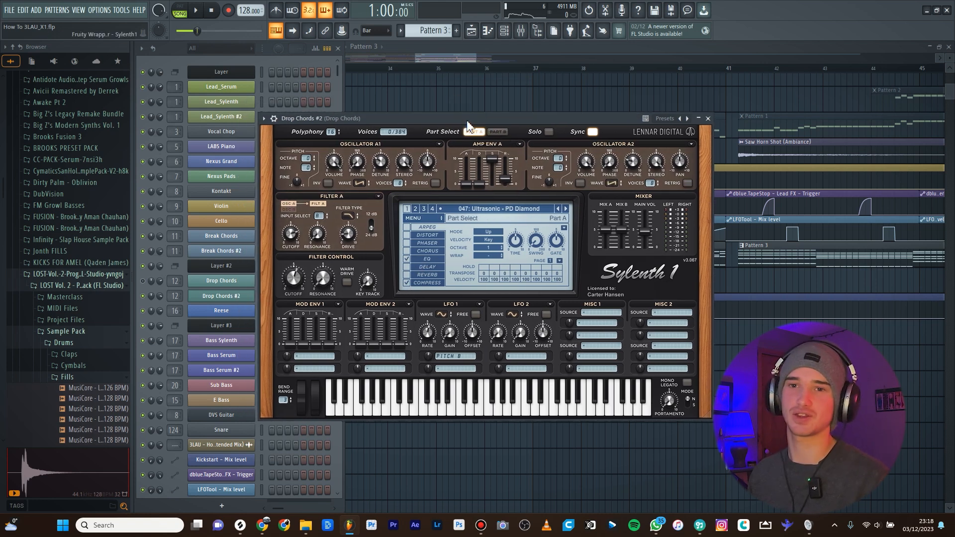
left_click(705, 119)
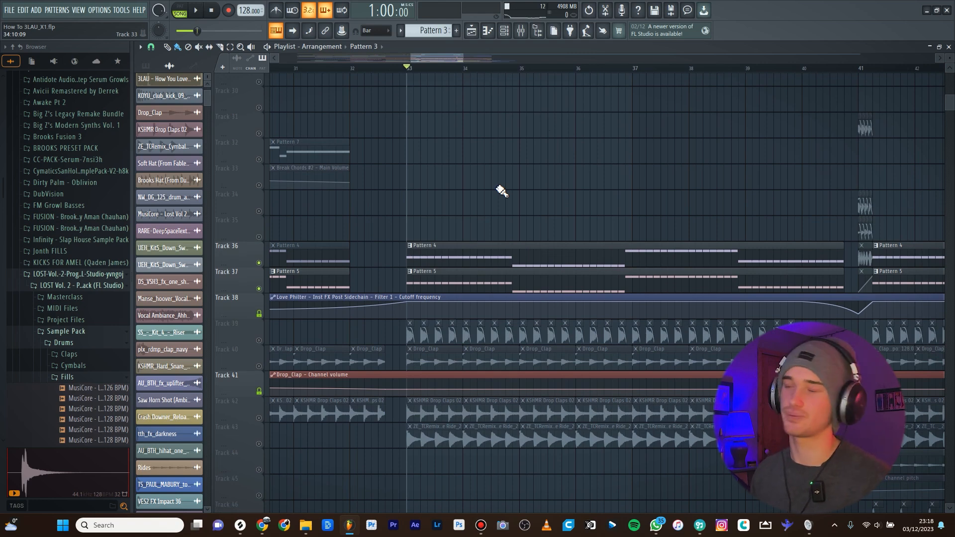
Play the Pattern 4 and Pattern 5 bass layers on Tracks 36 and 37 from bar 33.
key("space")
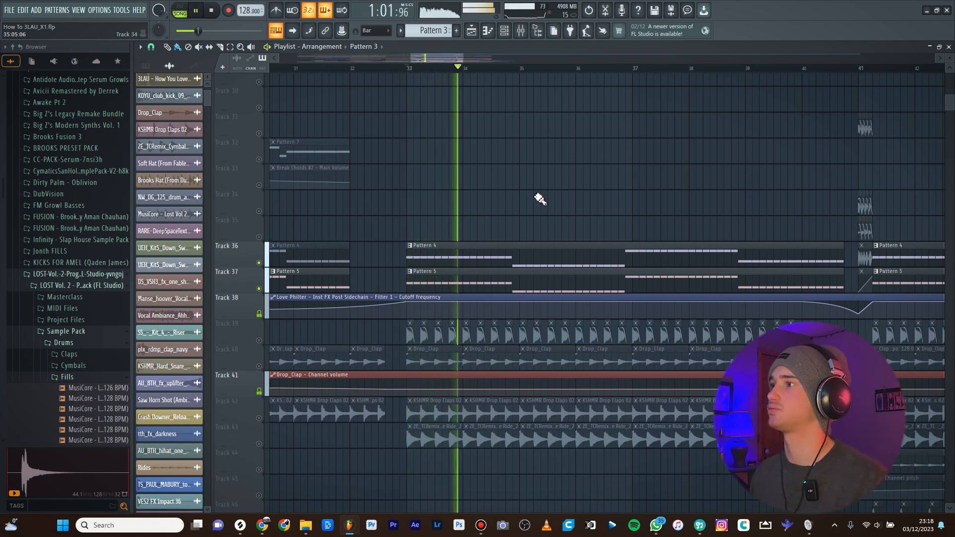
key("space")
Mute Track 37 and silence the Bass Serum, Bass Serum #2 and Reese channels behind Pattern 4.
left_click(427, 264)
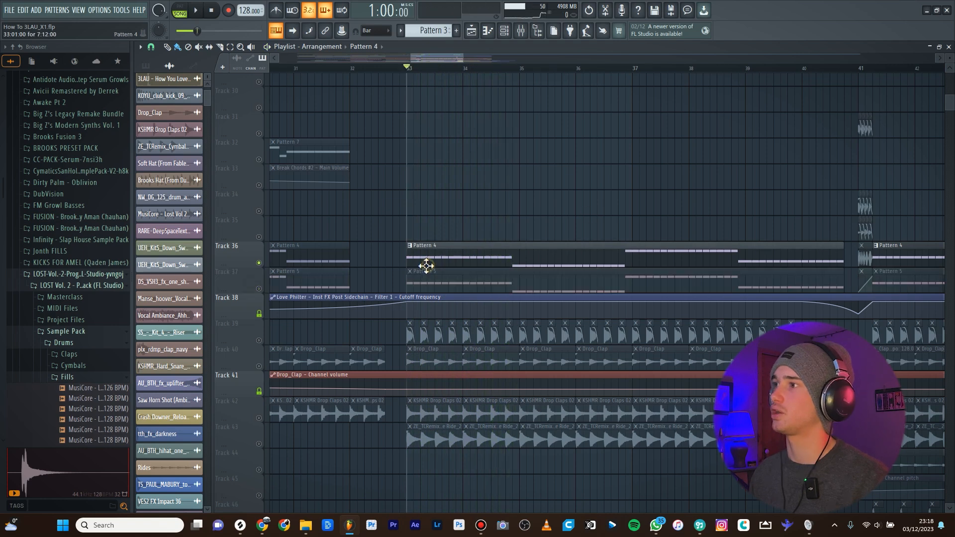
left_click(504, 30)
scroll(295, 236, "down", 3)
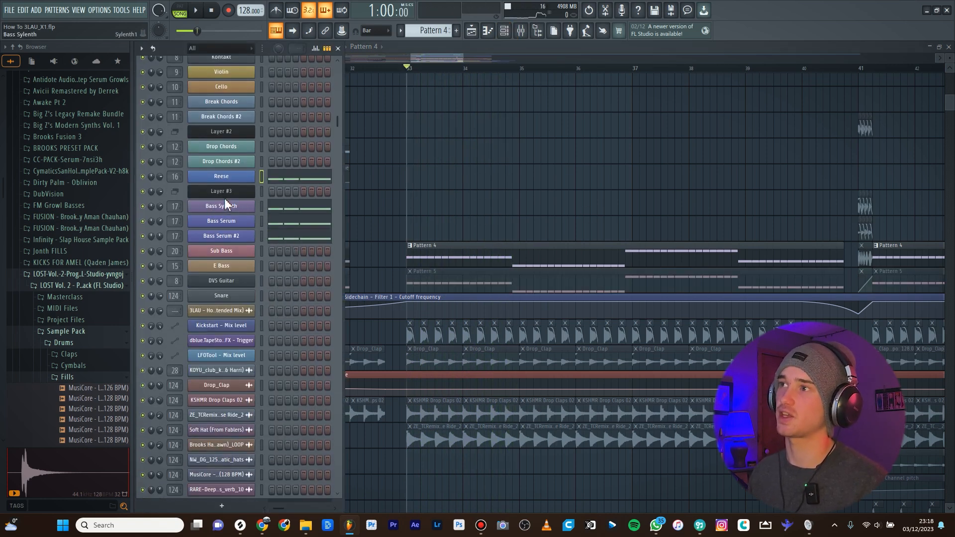
left_click(143, 221)
left_click(144, 235)
left_click(143, 176)
Open the Bass Sylenth instrument behind Pattern 4 and play it from bar 33.
left_click(260, 208)
left_click(221, 206)
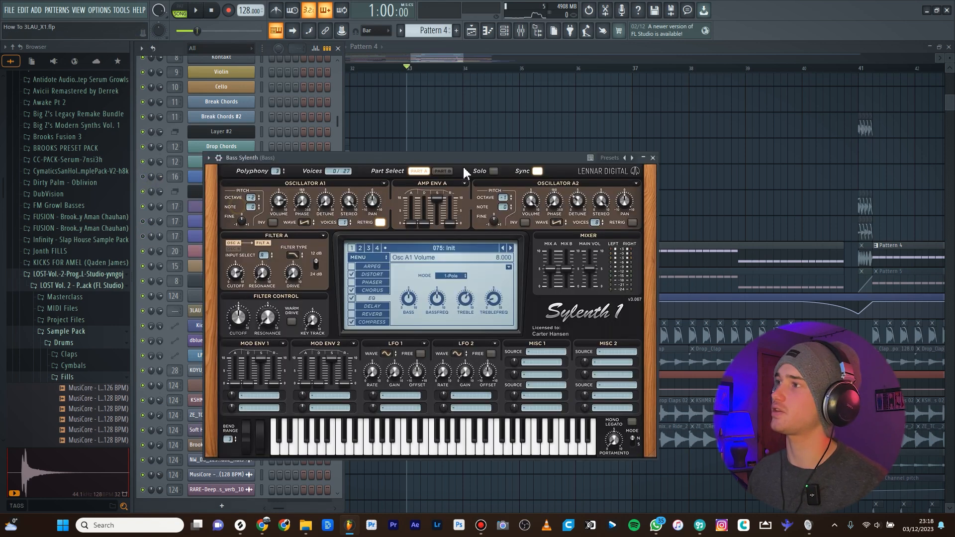
key("space")
key("space")
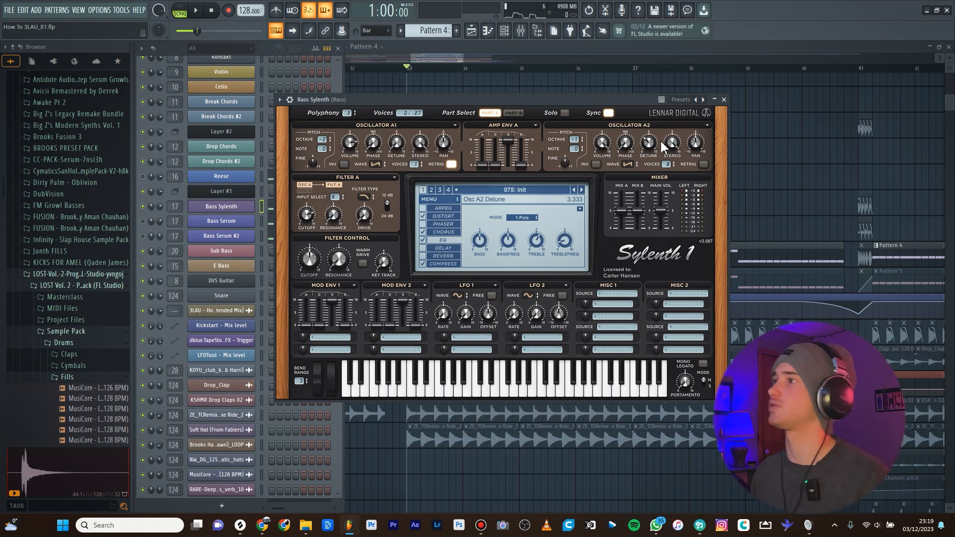
Close Bass Sylenth, open the Bass Serum instrument and play it from bar 33.
left_click(724, 99)
left_click(239, 221)
left_click_drag(488, 88, 514, 63)
key("space")
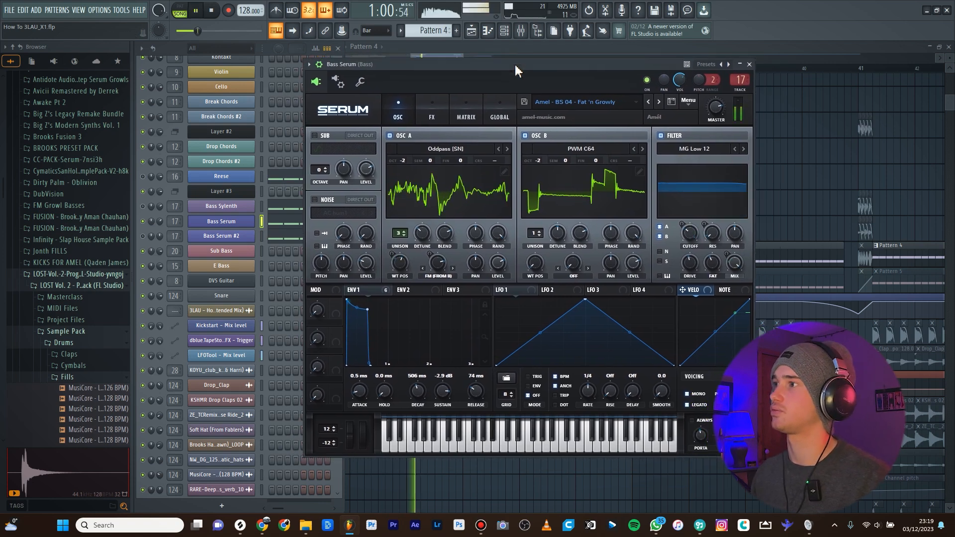
key("space")
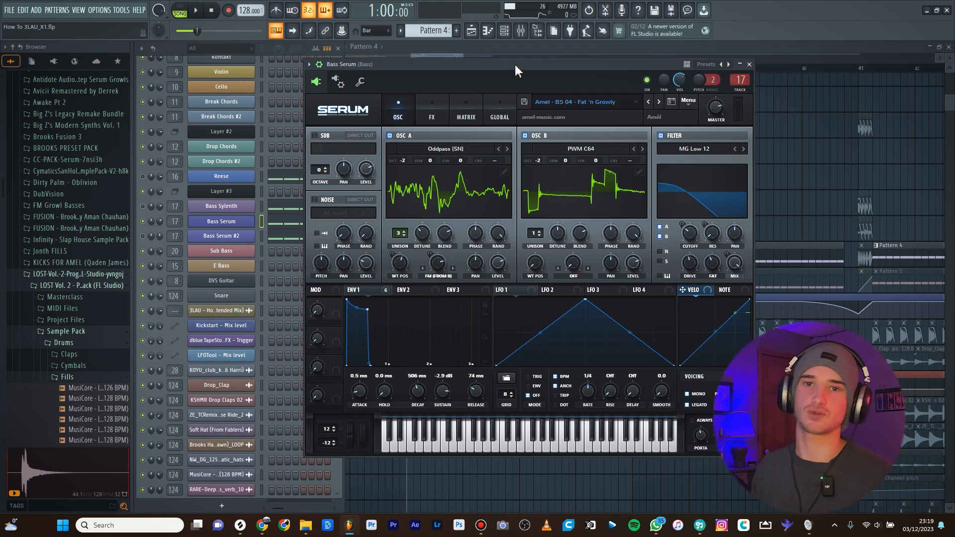
Open the Bass Serum #2 instrument and play it from bar 33.
key("Down")
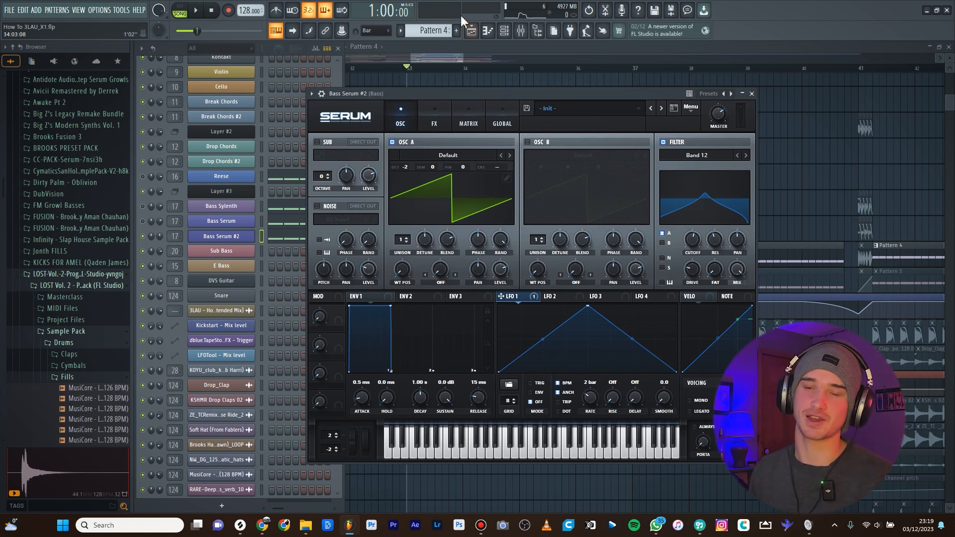
key("space")
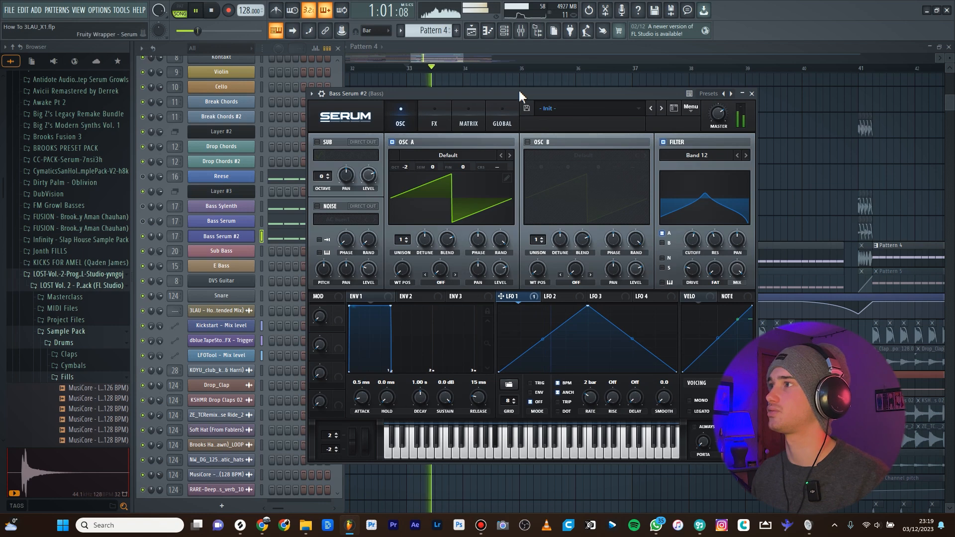
left_click_drag(519, 91, 555, 91)
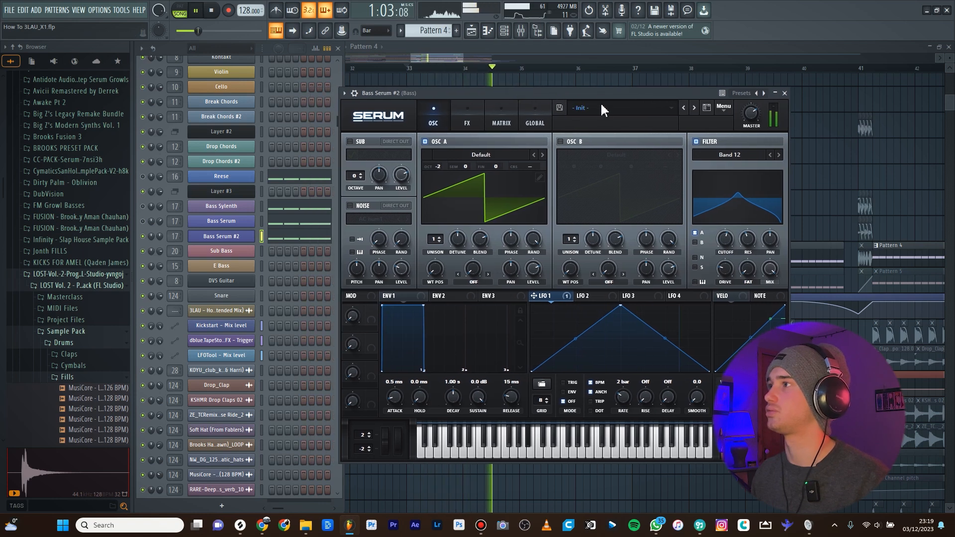
key("space")
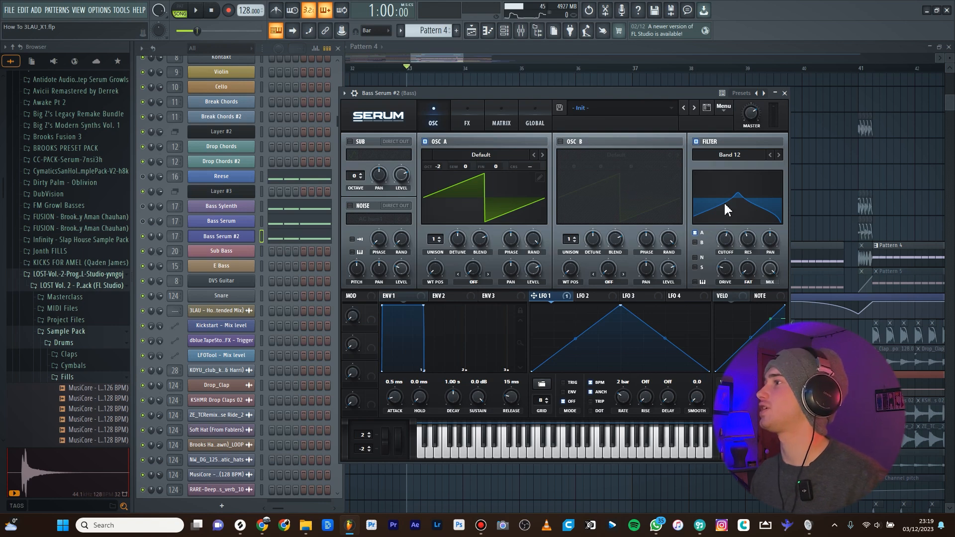
Turn off the Band 12 filter in Bass Serum #2, play the bass from bar 33 and re-enable the filter.
left_click(697, 143)
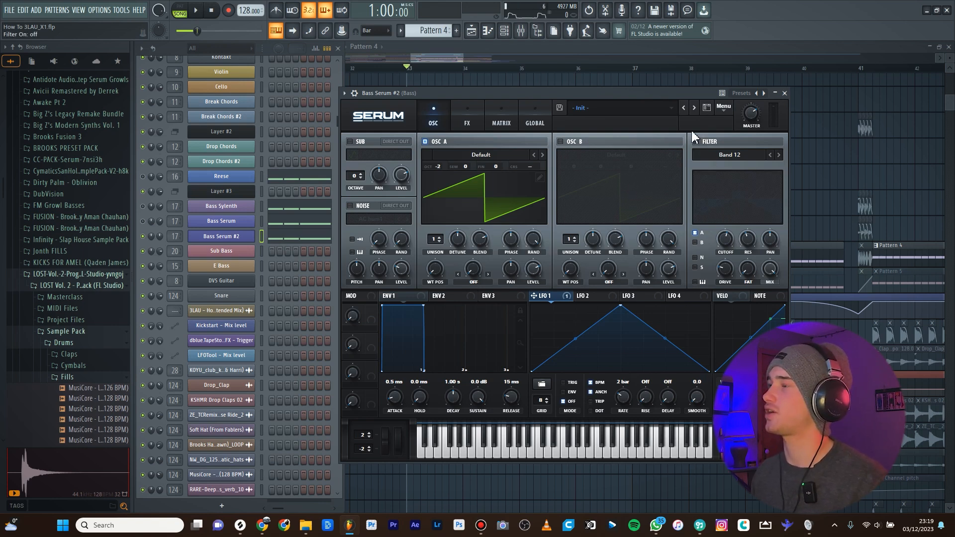
left_click_drag(676, 96, 659, 93)
key("space")
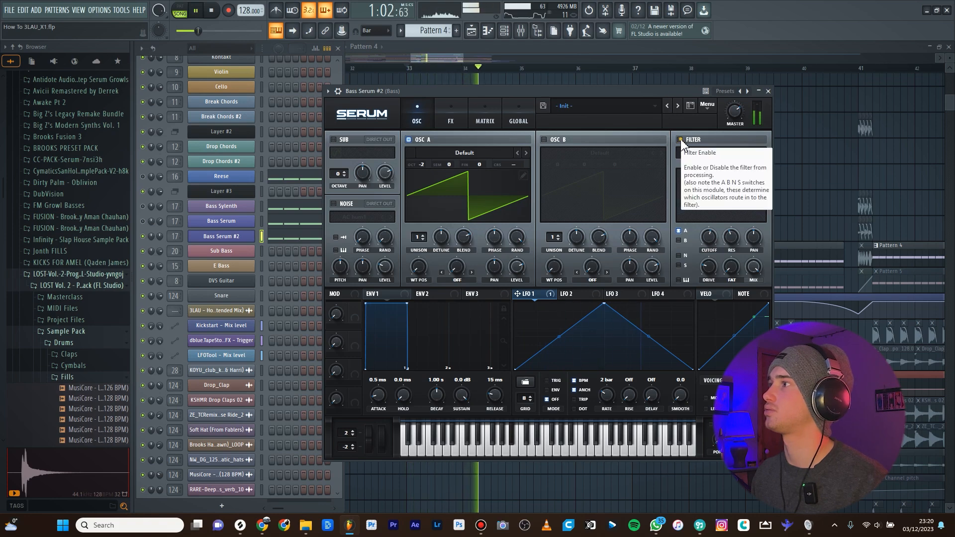
left_click(680, 140)
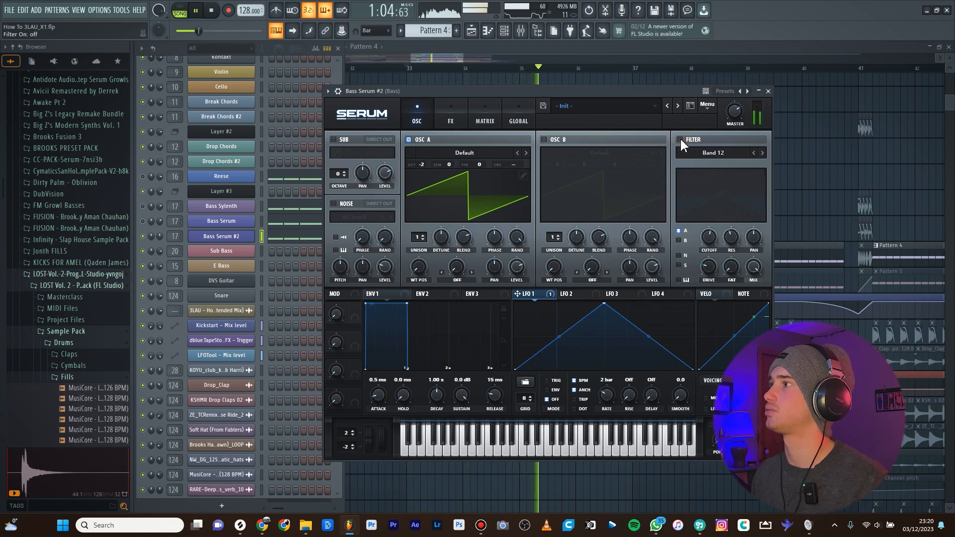
key("space")
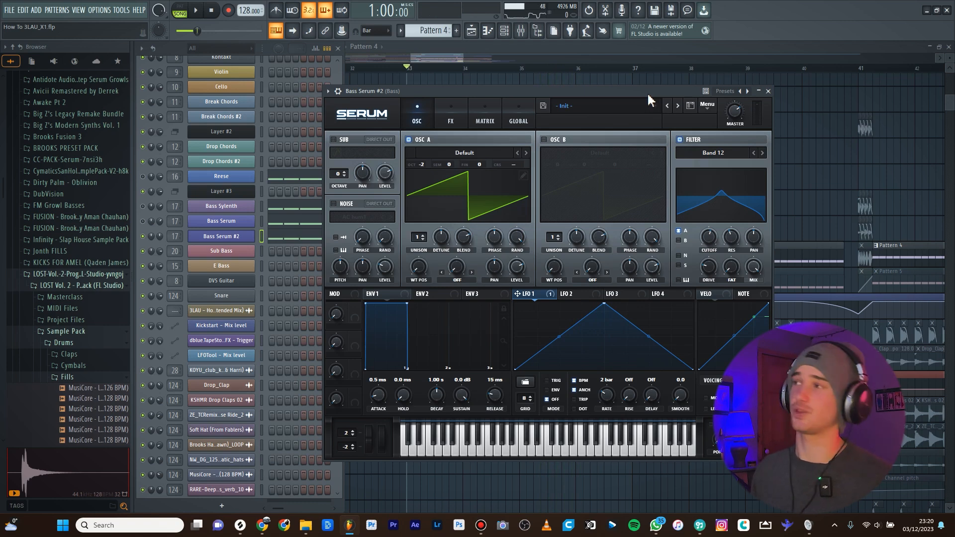
Examine the effects chain of Bass Serum #2, then close the instrument.
mouse_move(651, 92)
left_mouse_down()
mouse_move(673, 100)
mouse_move(662, 93)
left_mouse_up()
left_click(461, 122)
left_click_drag(464, 92, 477, 96)
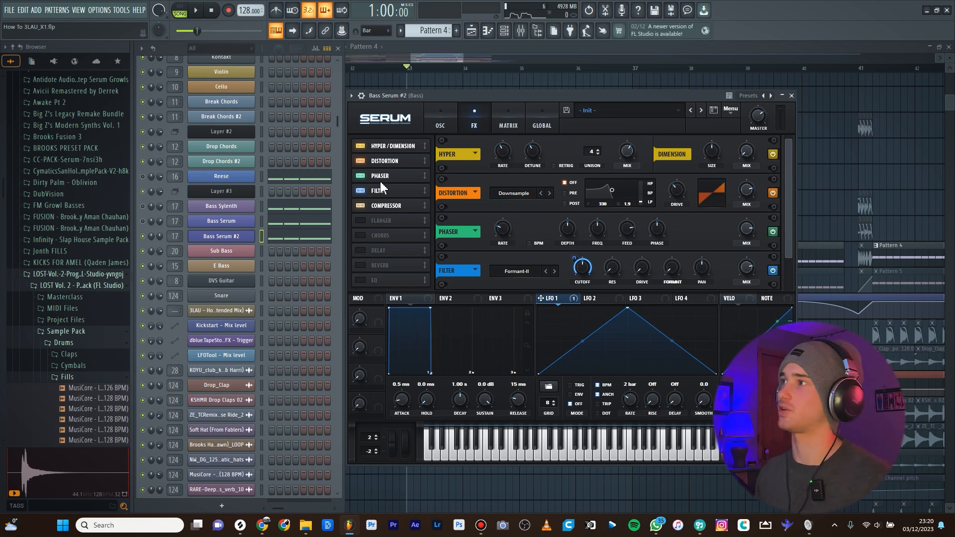
key("Escape")
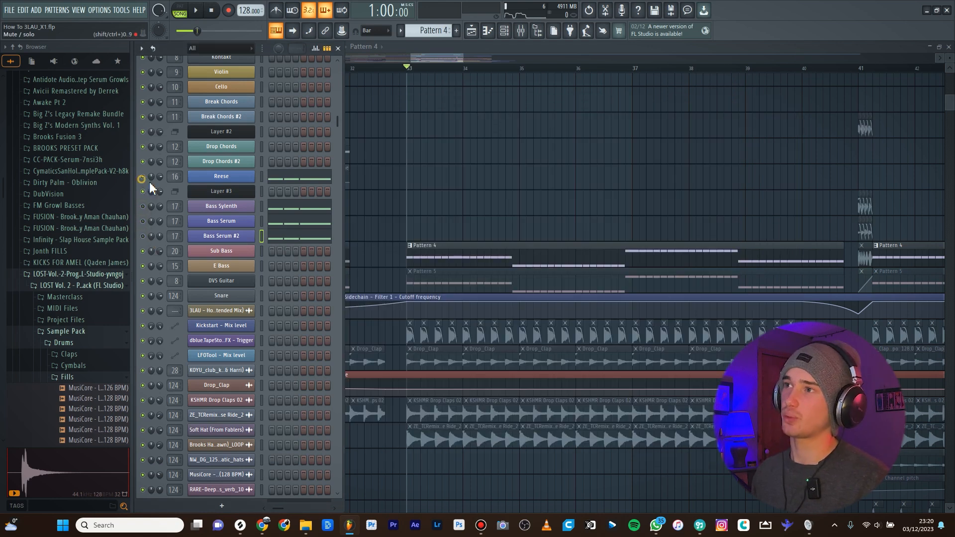
Open the Reese Serum instrument and play it from bar 33.
left_click(244, 178)
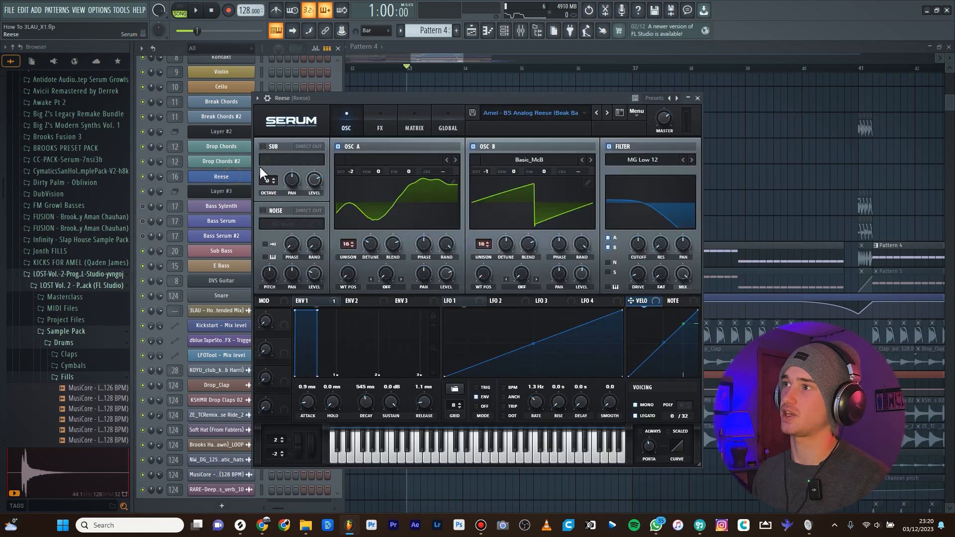
left_click_drag(419, 98, 408, 82)
key("space")
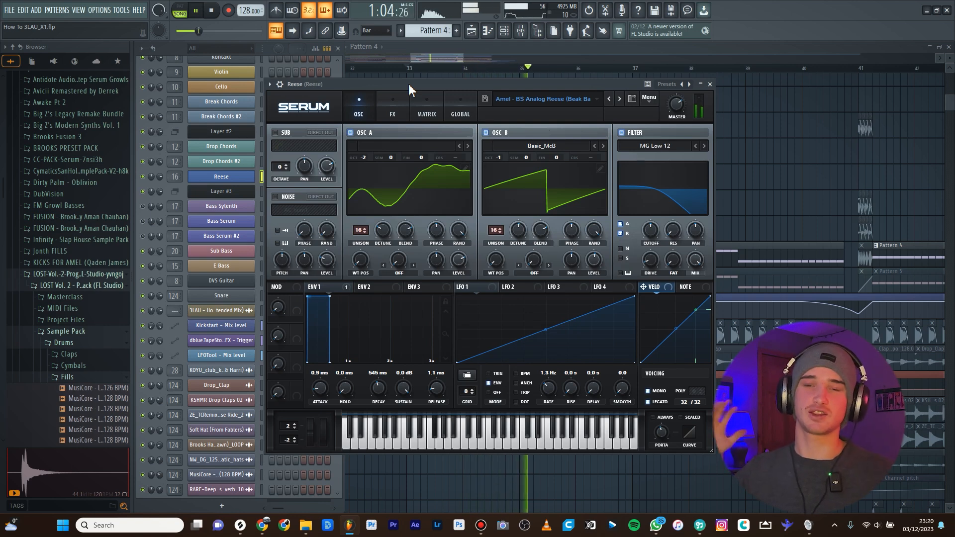
key("space")
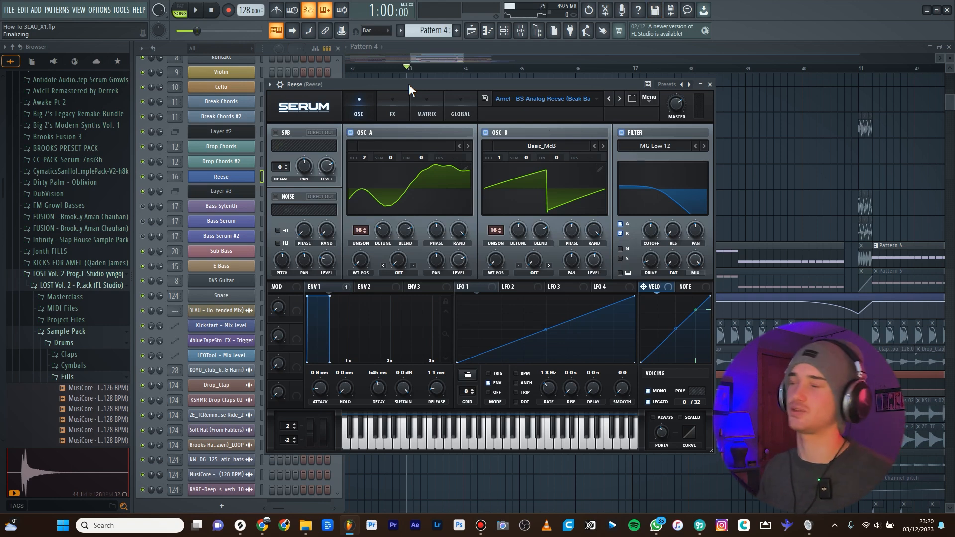
Return to the playlist and play the Pattern 5 bass layer on Track 37 from bar 33.
key("F5")
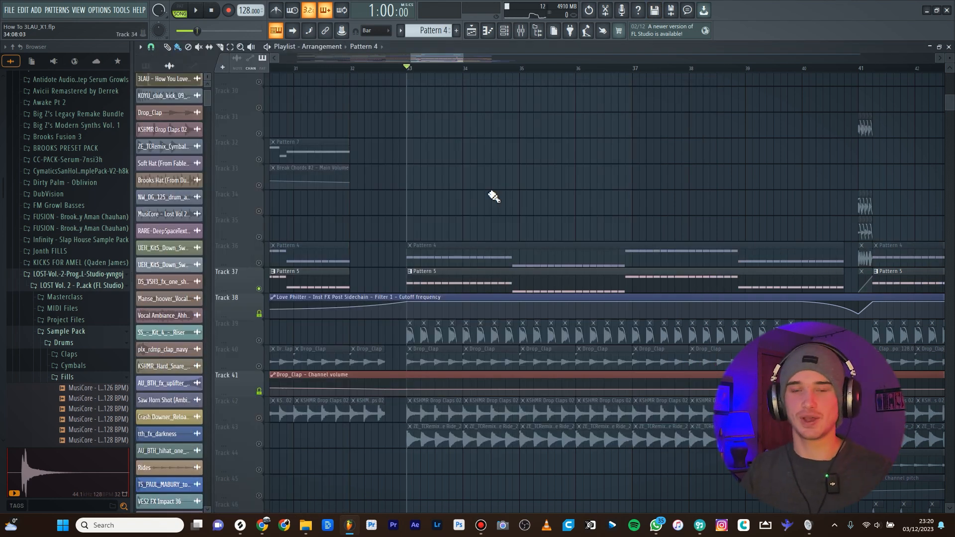
key("space")
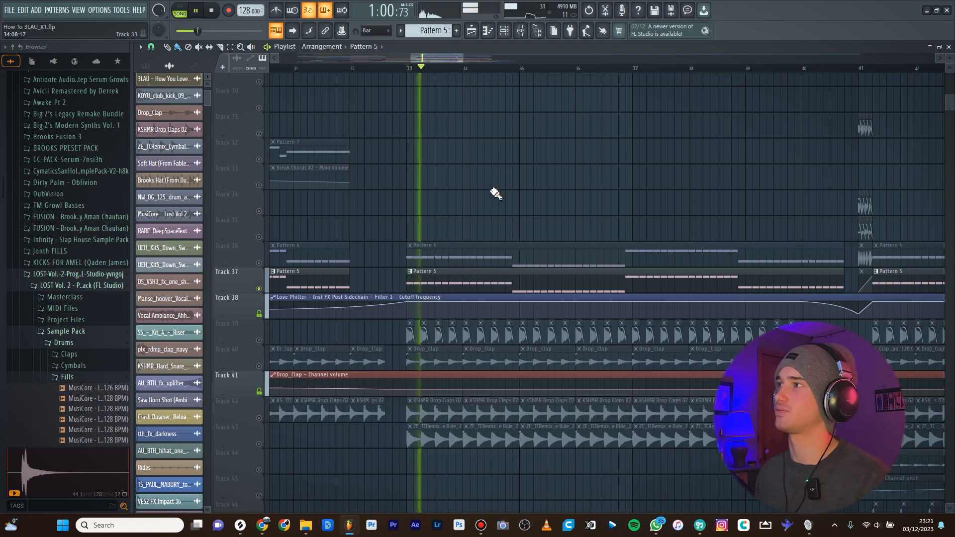
key("space")
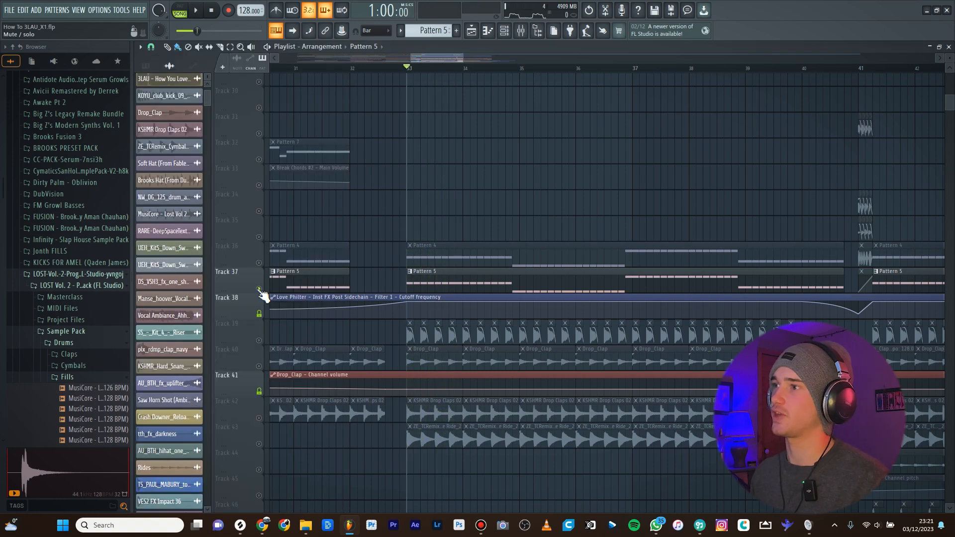
Silence Track 37, leave the kick on Track 39 as the only active layer and play it from bar 33.
right_click(259, 289)
scroll(447, 174, "down", 3)
scroll(350, 201, "down", 4)
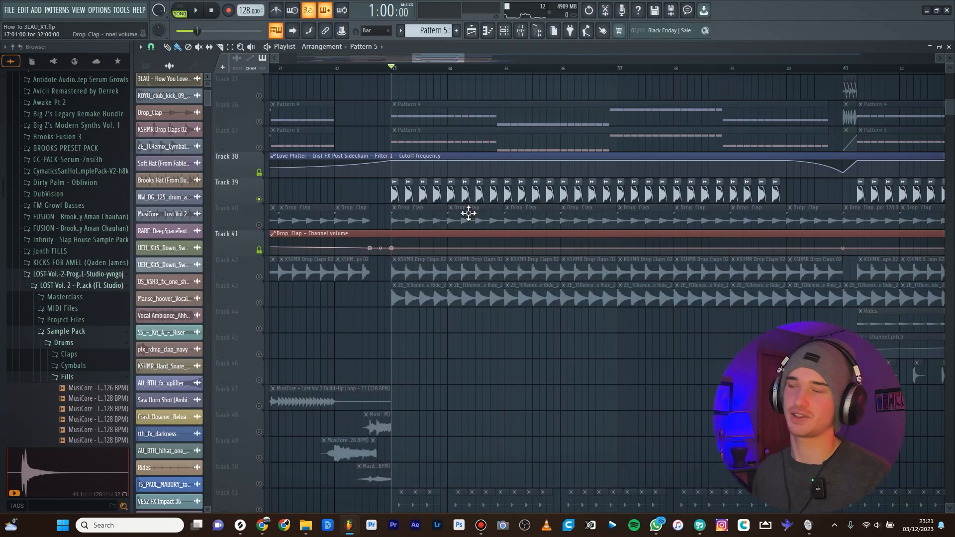
scroll(446, 204, "up", 2)
key("space")
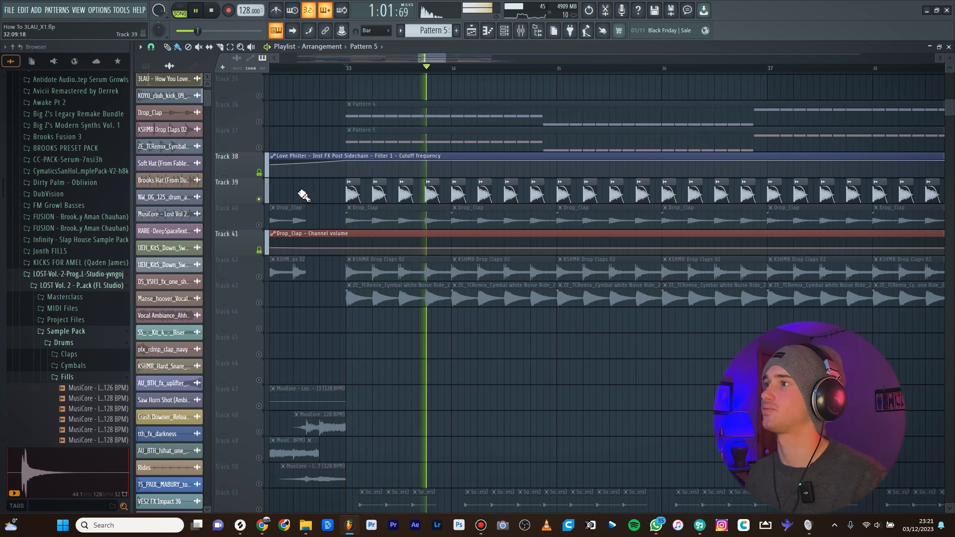
key("space")
Unmute the Drop_Clap and KSHMR Drop Claps 02 layers on Tracks 40 and 42 and play them with the kick.
scroll(304, 197, "up", 1)
left_click(259, 225)
left_click(259, 277)
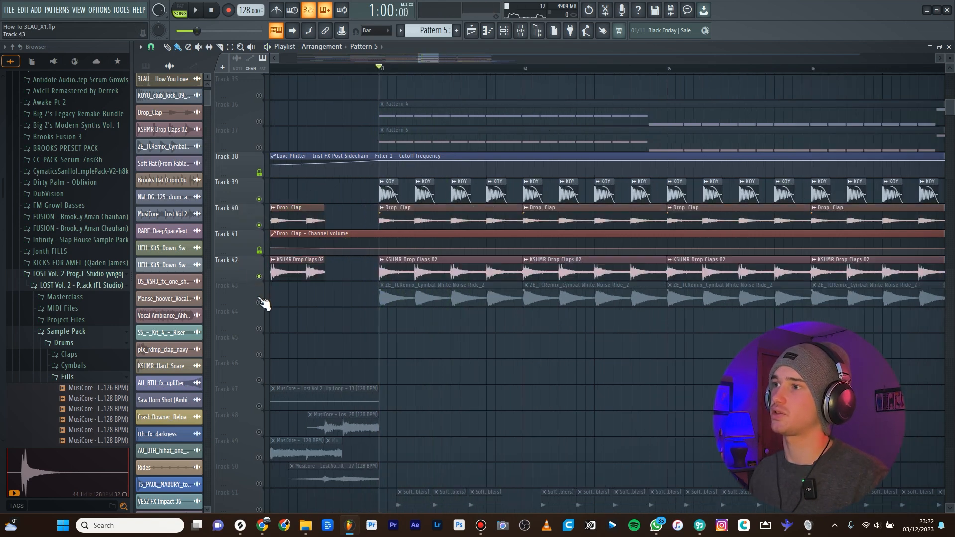
key("space")
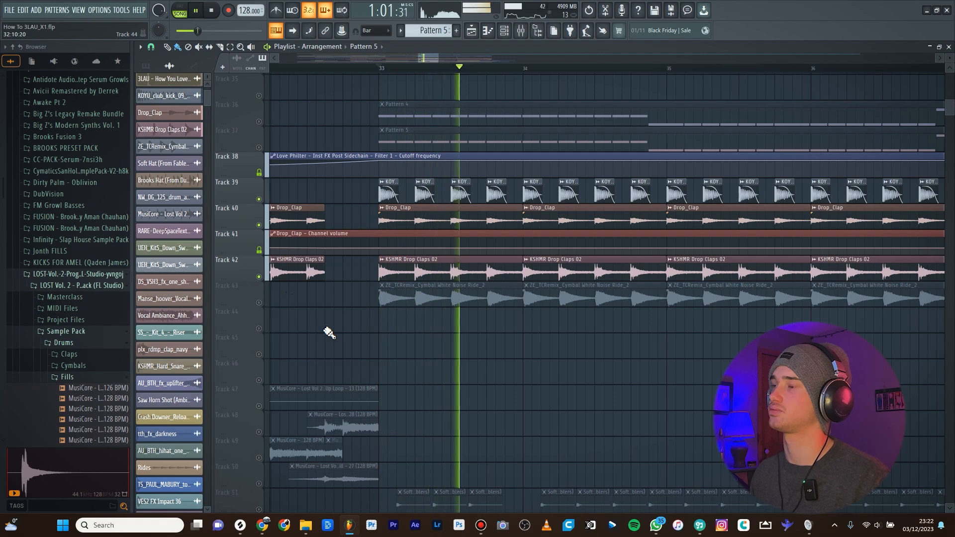
key("space")
Unmute the white noise ride on Track 43 and play it with the kick and claps.
left_click(258, 302)
scroll(306, 313, "down", 3)
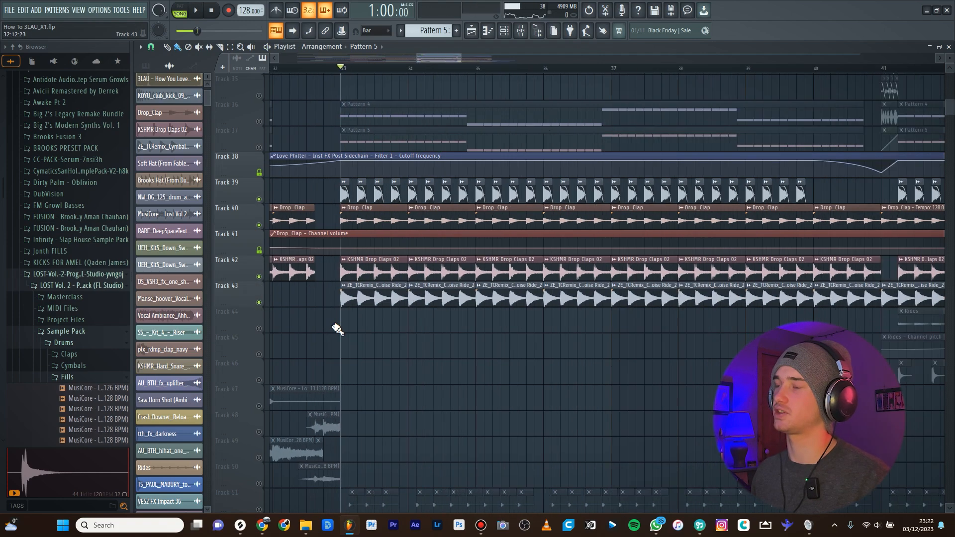
scroll(369, 320, "up", 1)
scroll(428, 306, "down", 5)
key("space")
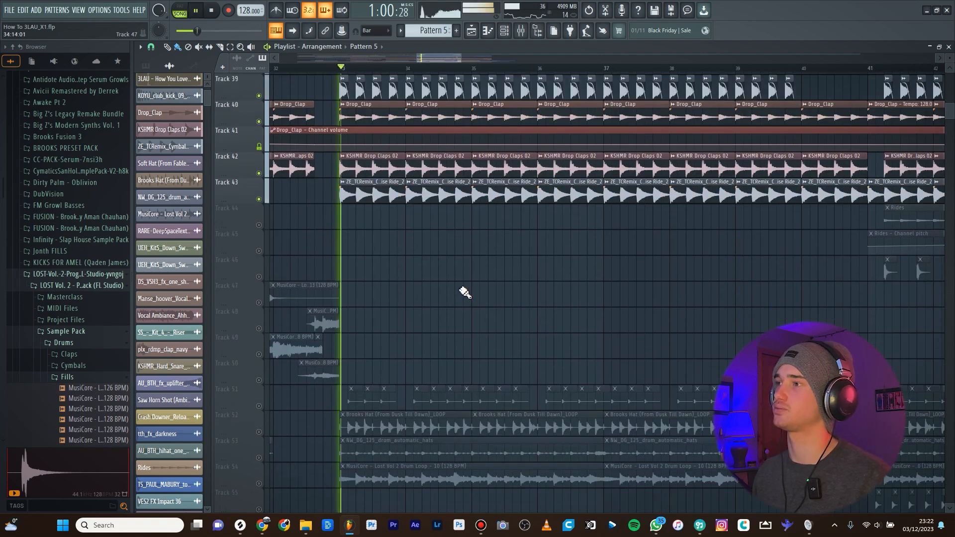
key("space")
Unmute the soft hat layer on Track 51 and play it with the drums from bar 33.
scroll(363, 217, "down", 2)
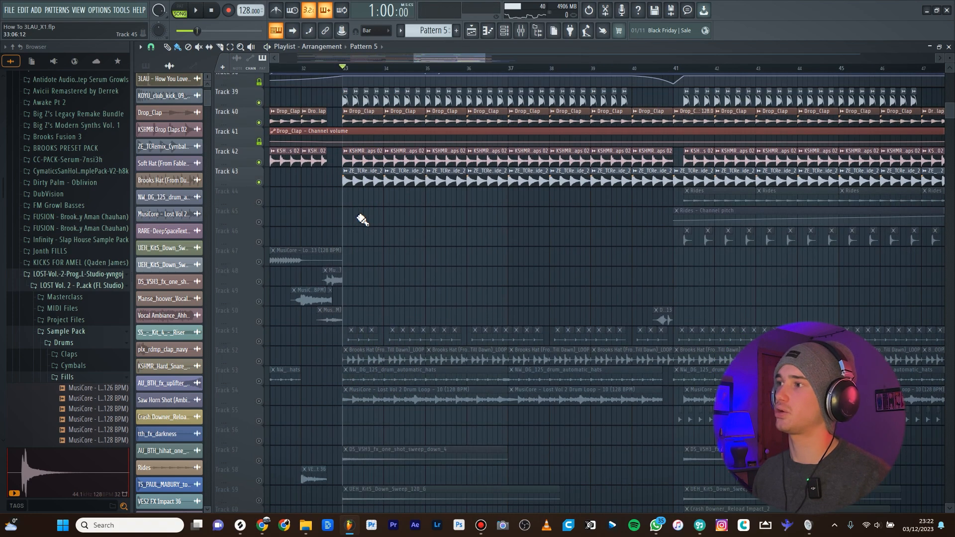
scroll(335, 234, "down", 2)
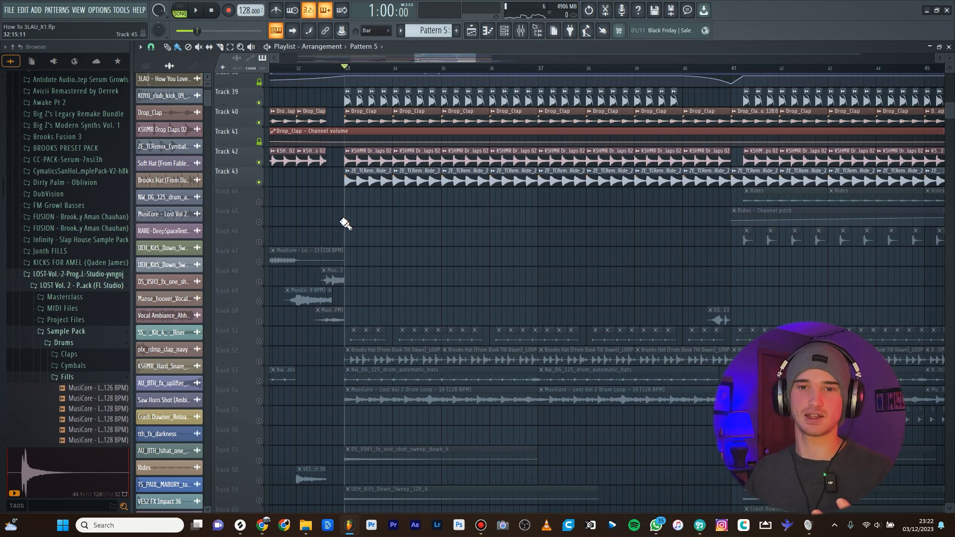
scroll(343, 226, "up", 2)
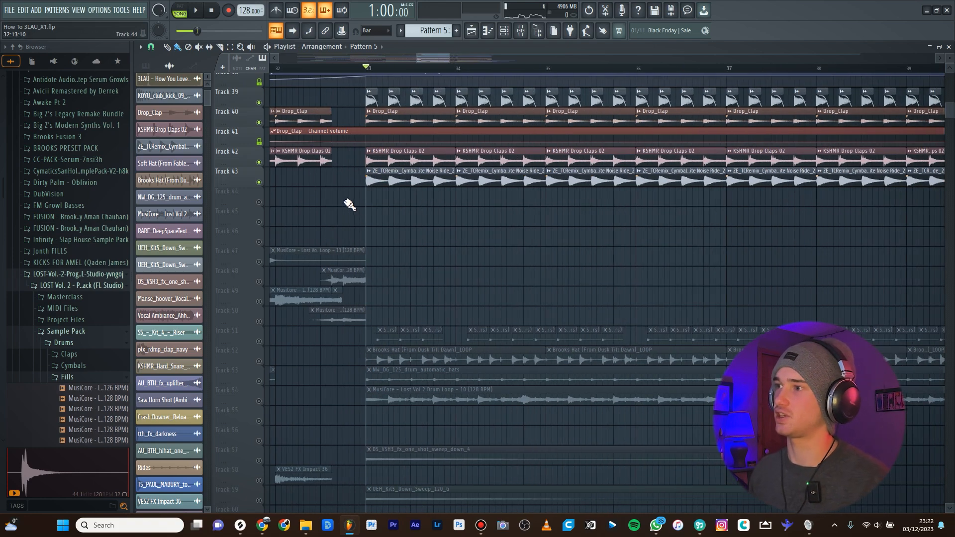
left_click(259, 341)
key("space")
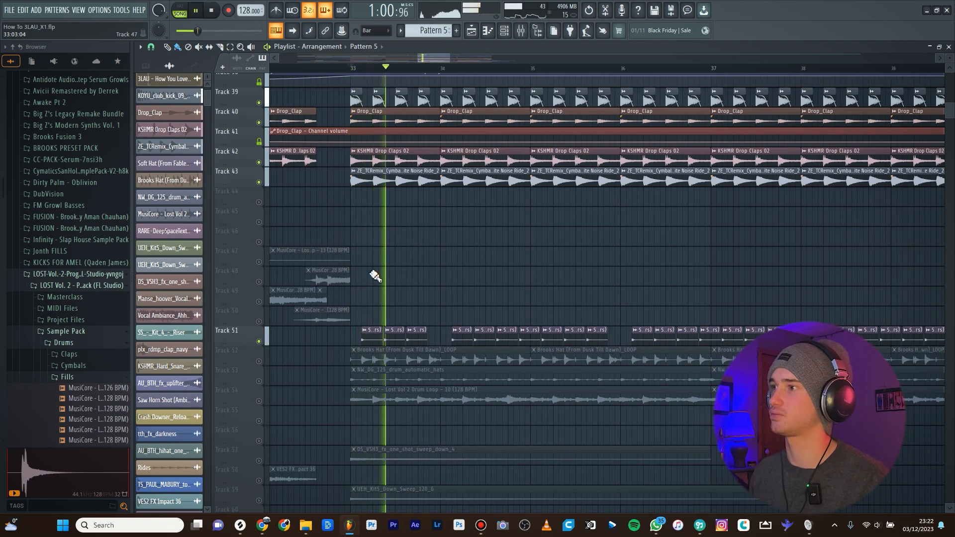
key("space")
Unmute the Brooks Hat loop on Track 52 and play it with the drums from bar 33.
left_click(259, 361)
scroll(342, 277, "down", 3)
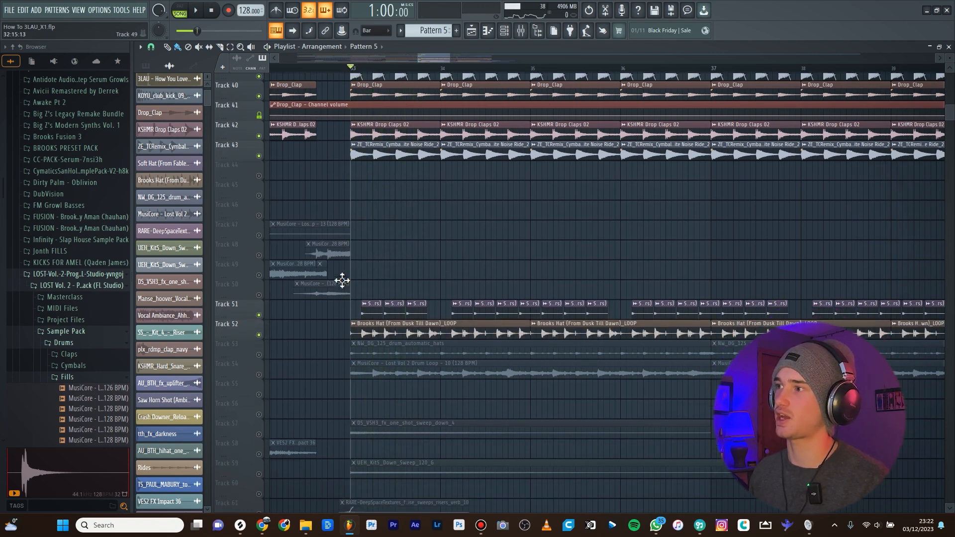
key("space")
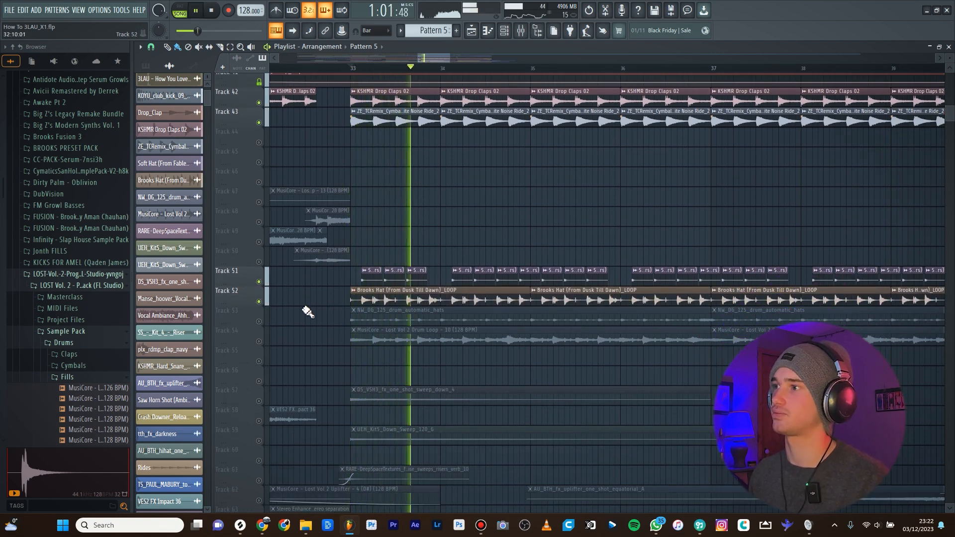
key("space")
Unmute the automatic hats on Track 53 and the drum loop on Track 54, and play the drums from bar 33.
left_click(259, 321)
left_click(259, 341)
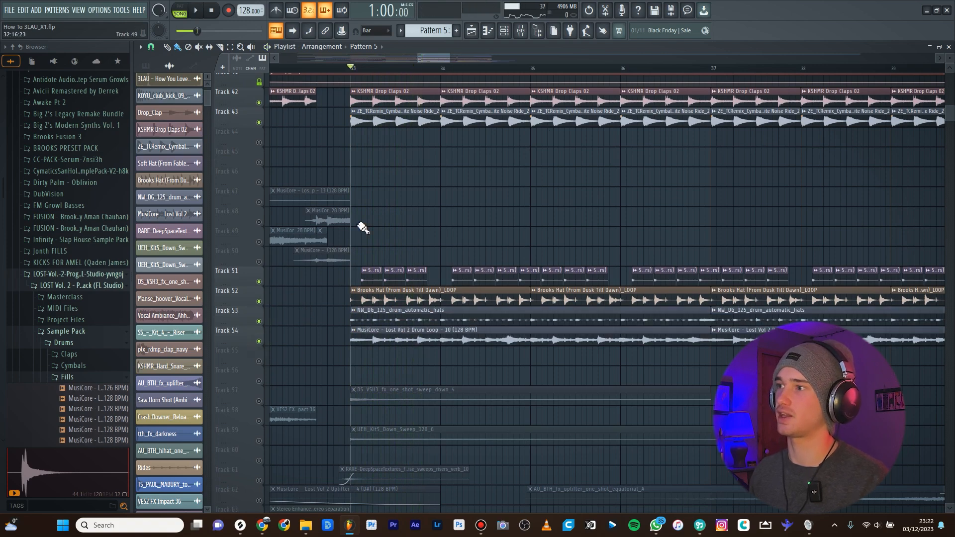
scroll(367, 216, "down", 1)
key("space")
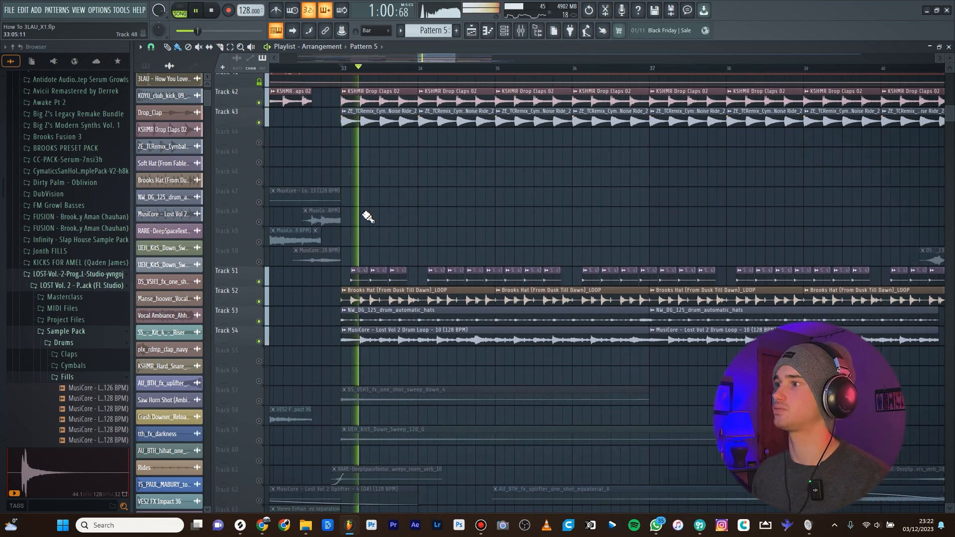
scroll(367, 216, "down", 2)
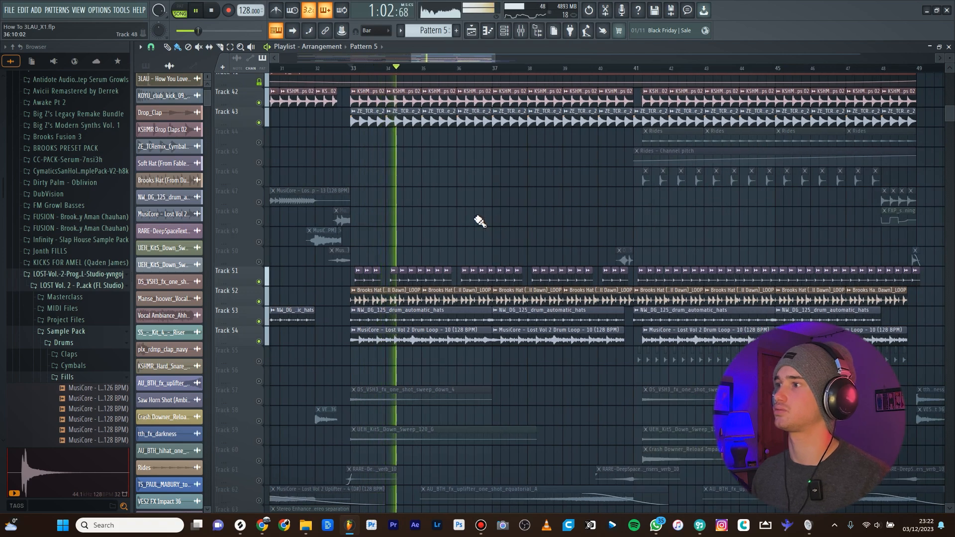
key("space")
Unmute the remaining drum and FX layers, including Tracks 44 to 50 and 55 to 68, and play the drop's second half from around bar 41.
scroll(373, 254, "down", 2)
left_click_drag(262, 287, 259, 461)
key("space")
scroll(557, 358, "down", 2)
scroll(569, 367, "up", 1)
scroll(569, 367, "up", 3)
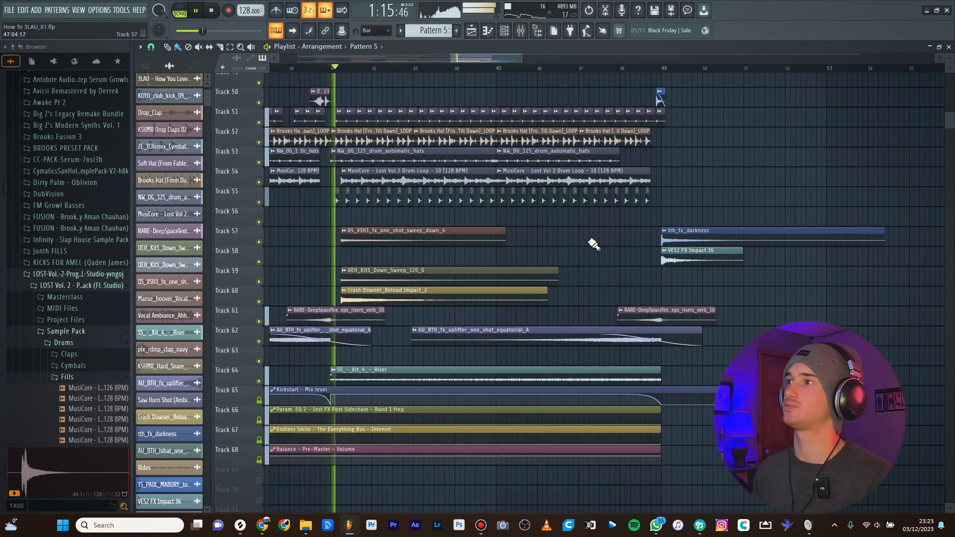
scroll(671, 244, "up", 2)
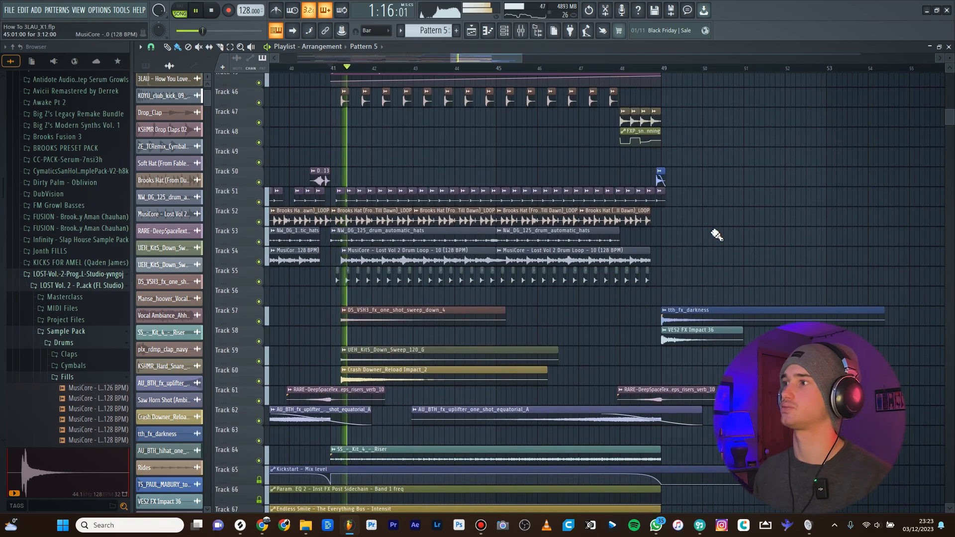
scroll(617, 199, "up", 10)
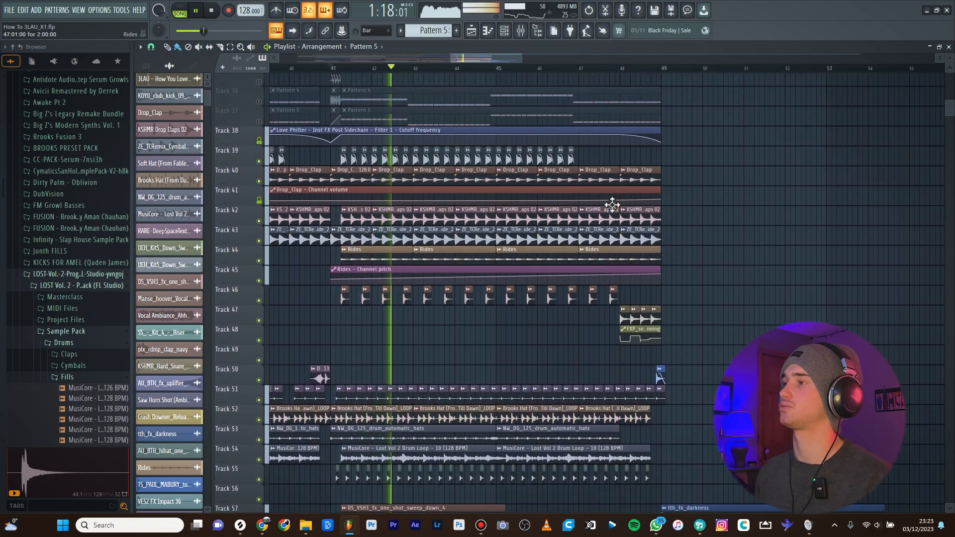
scroll(582, 213, "right", 3)
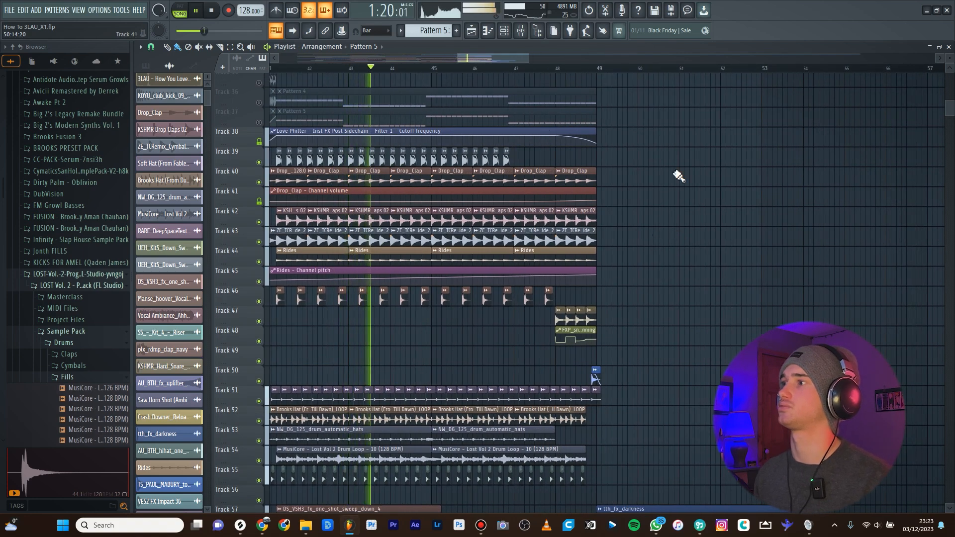
Play the drop's second half up to around bar 47 and stop playback.
key("space")
left_click(522, 75)
scroll(687, 174, "up", 1)
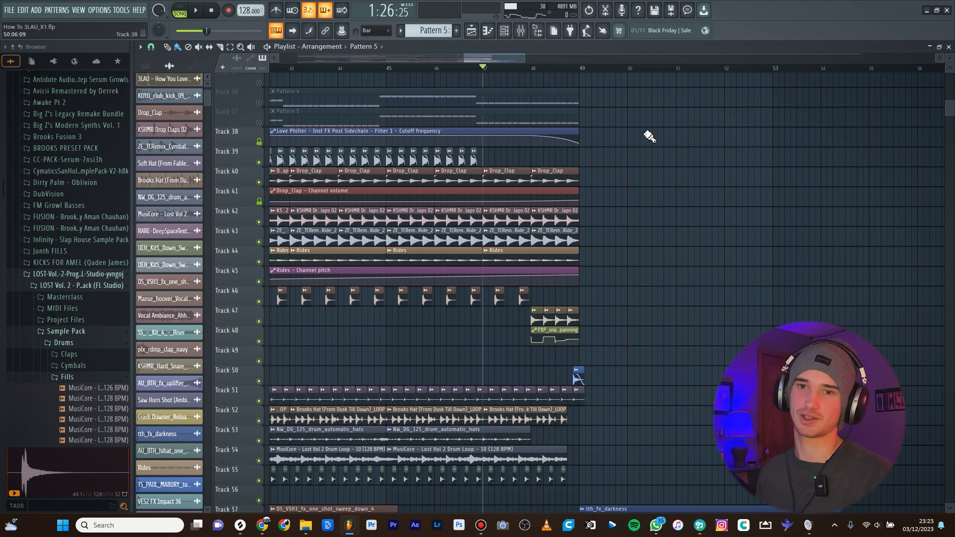
key("space")
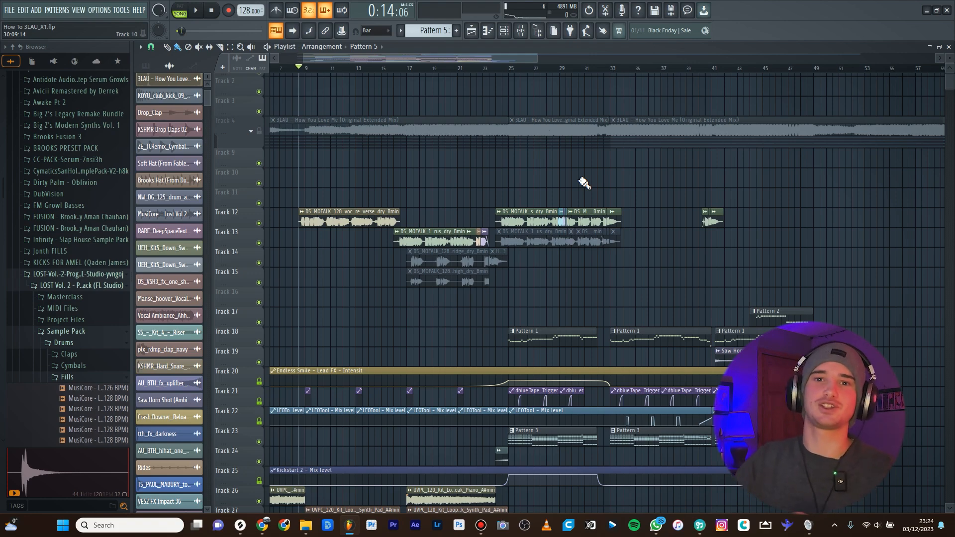
Unmute the chorus vocal harmonies on Track 13 from bar 24 and play the verse vocal on Track 12 from around bar 8.
scroll(479, 234, "up", 2)
scroll(505, 224, "up", 2)
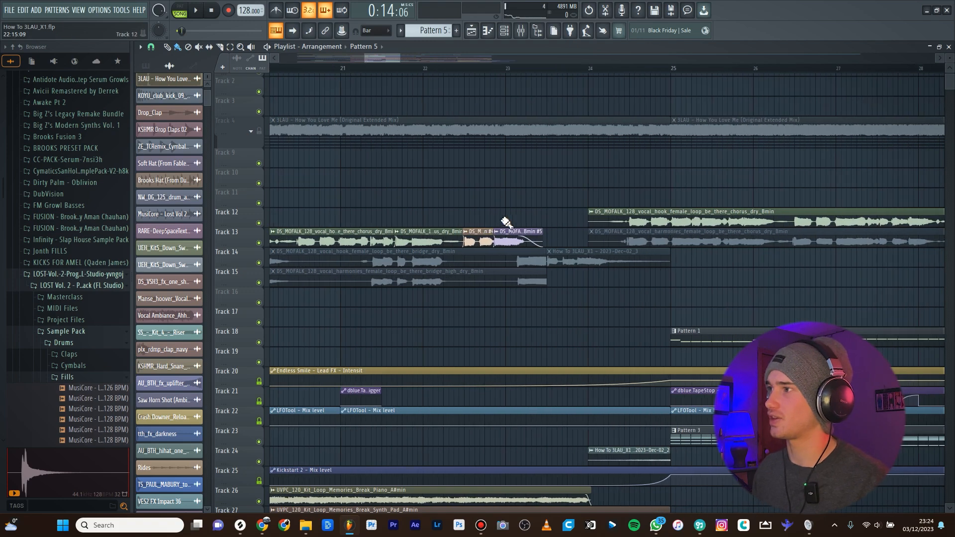
scroll(427, 244, "up", 1)
scroll(580, 229, "down", 2)
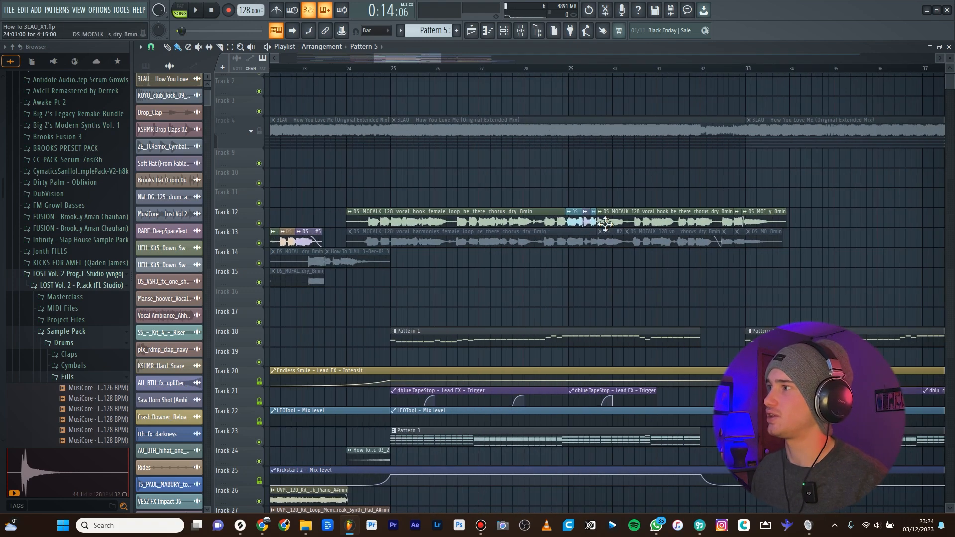
scroll(502, 206, "down", 2)
scroll(502, 206, "up", 3)
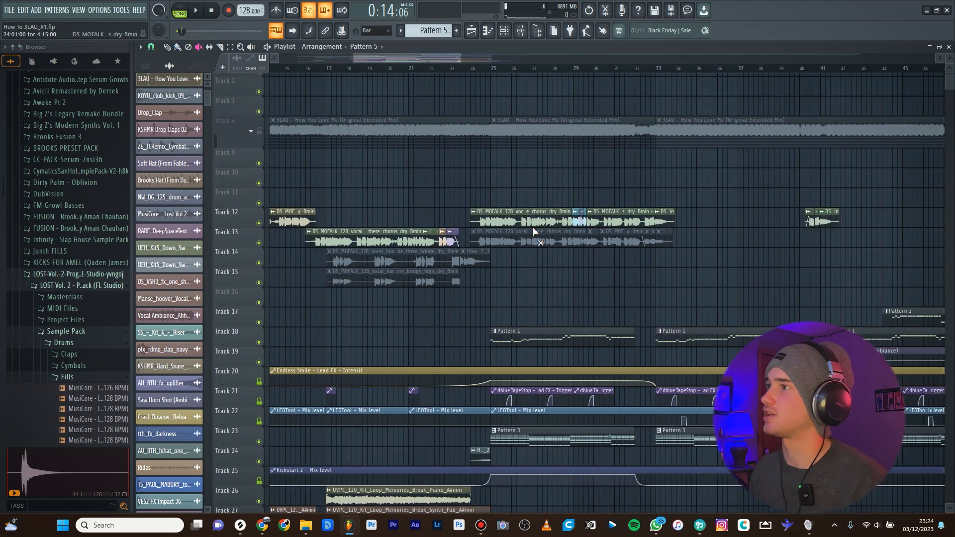
scroll(583, 236, "down", 3)
key("space")
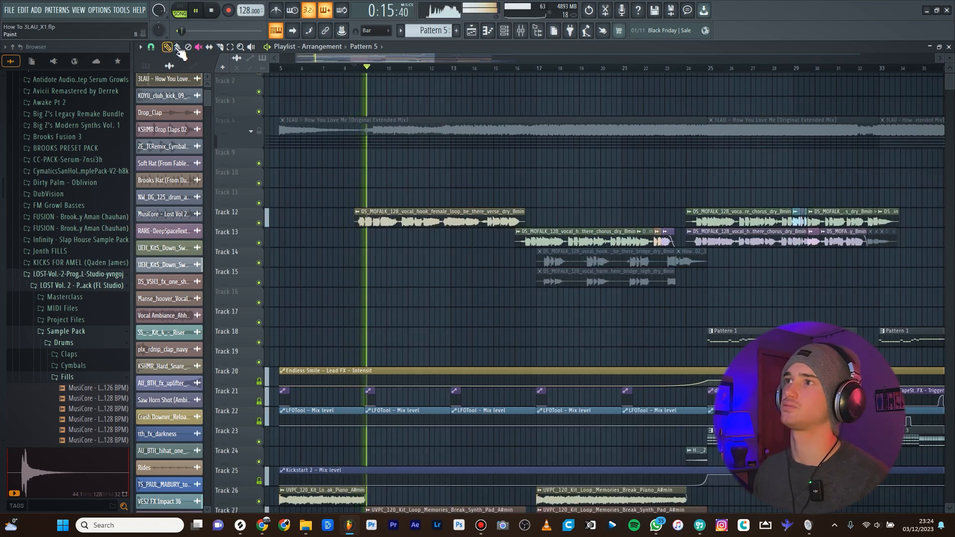
scroll(582, 269, "up", 1)
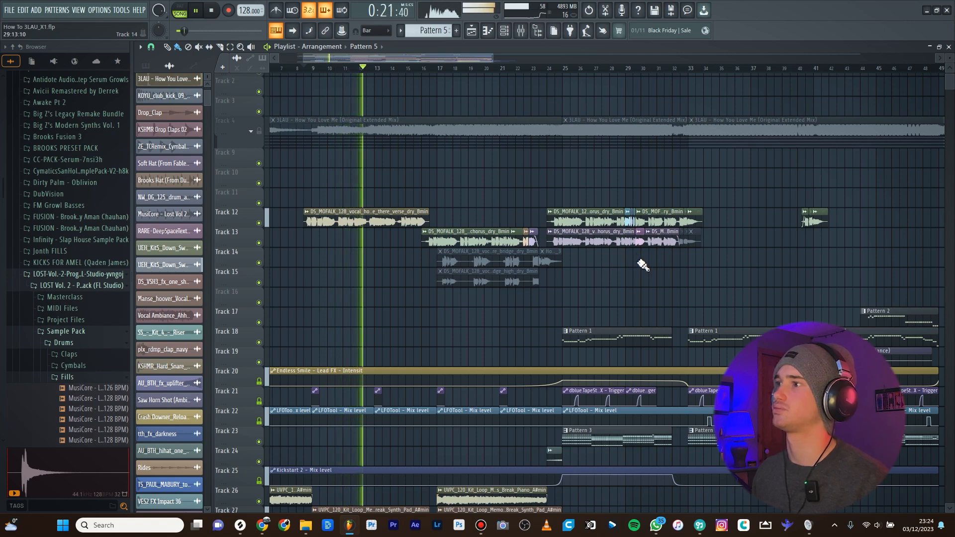
Play the layered chorus vocals on Tracks 12 and 13 from around bar 24 into the drop.
key("space")
scroll(484, 190, "up", 2)
left_click(392, 68)
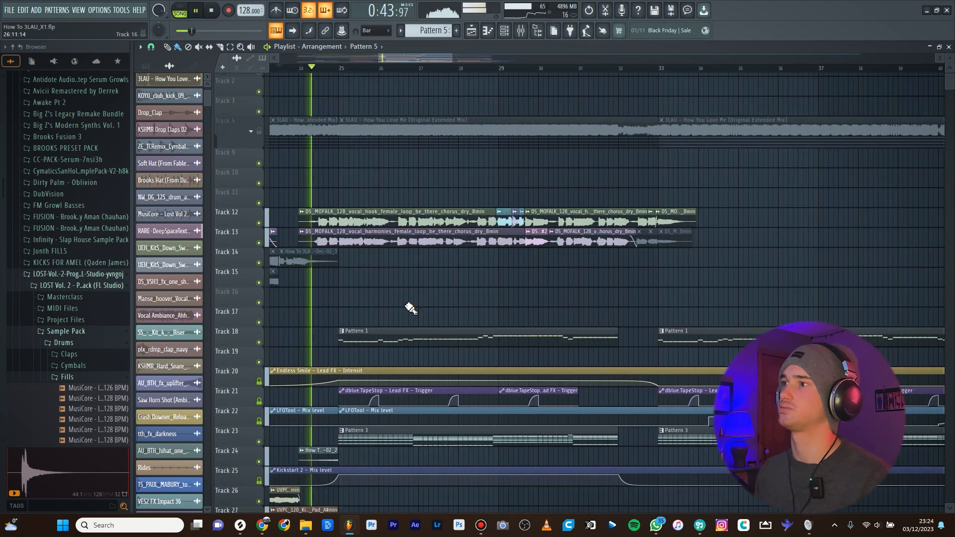
scroll(392, 281, "down", 3)
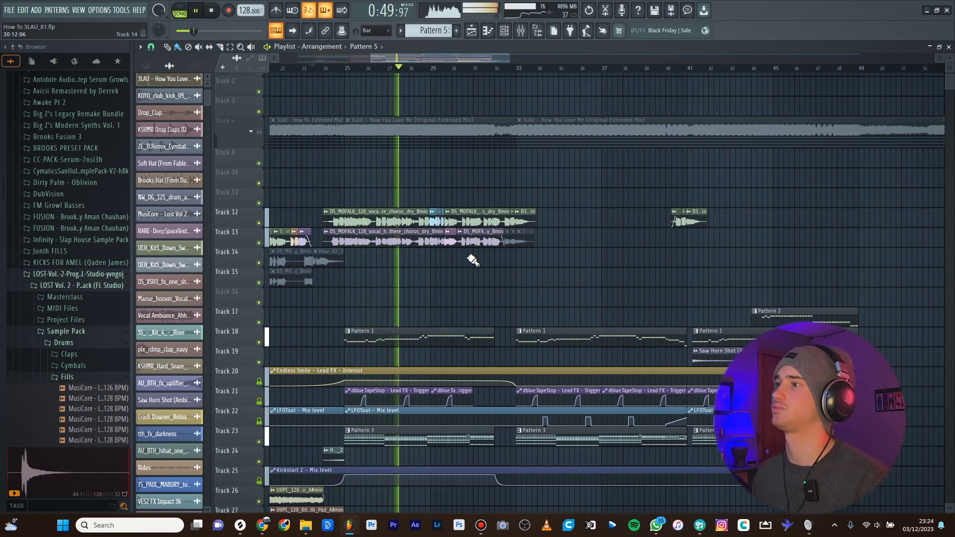
scroll(501, 275, "up", 3)
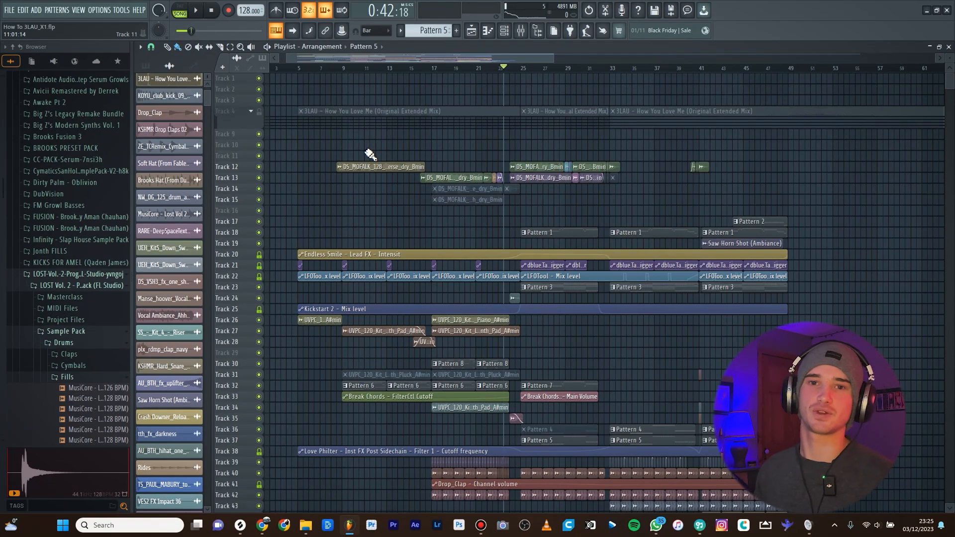
Open the mixer and examine the Fruity Limiter on the Pre-Master channel while the drop plays, then stop playback.
left_click(522, 31)
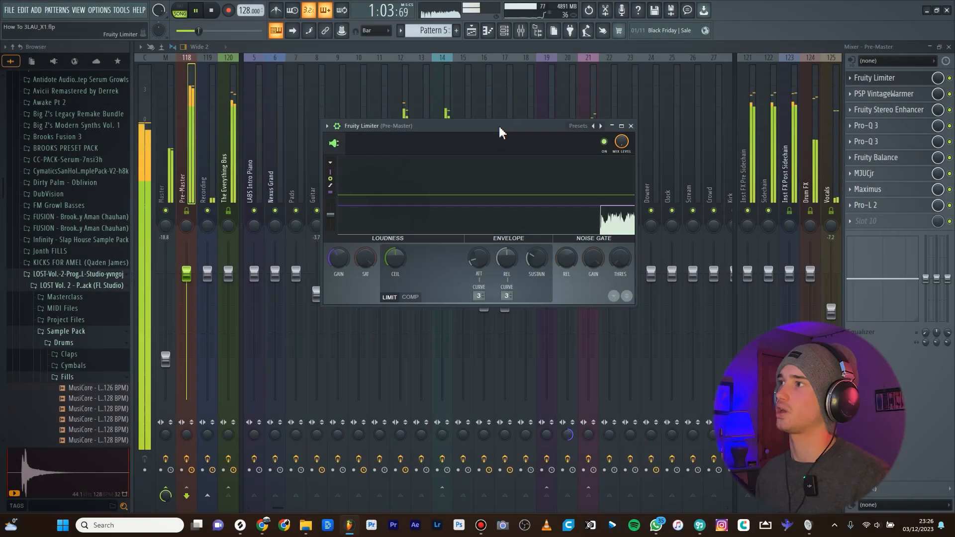
left_click_drag(499, 128, 453, 102)
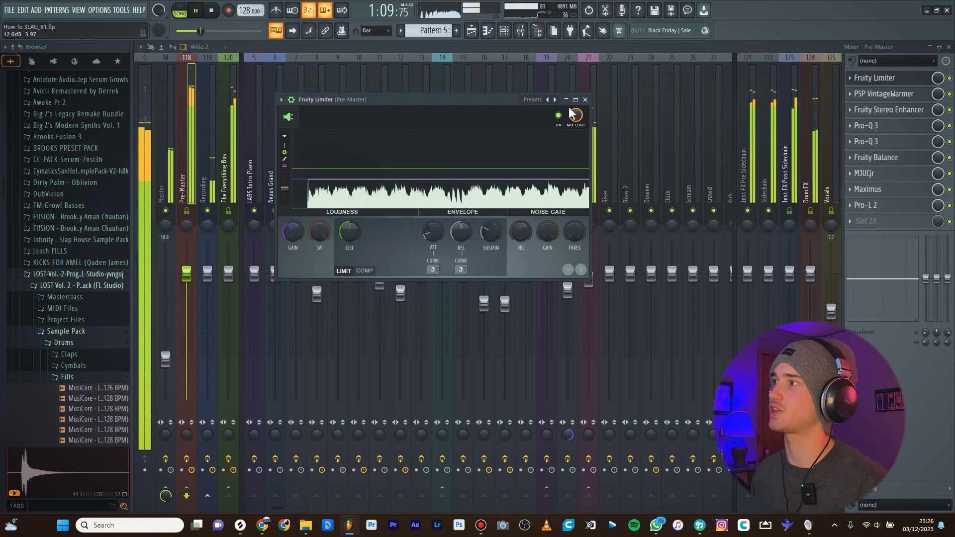
key("space")
Examine the Pre-Master's PSP VintageWarmer and the Fruity Stereo Enhancer's stereo separation setting.
left_click(884, 93)
left_click_drag(409, 111, 455, 91)
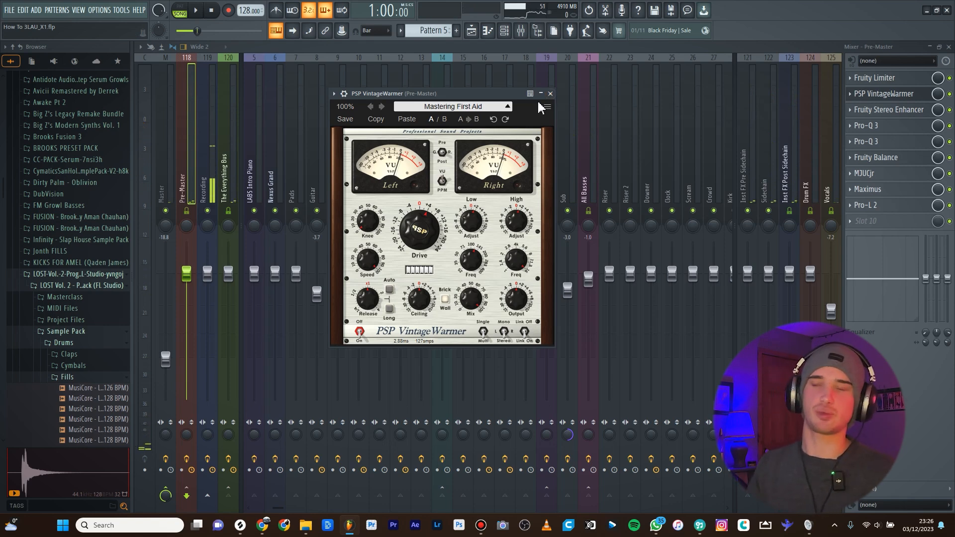
left_click(892, 113)
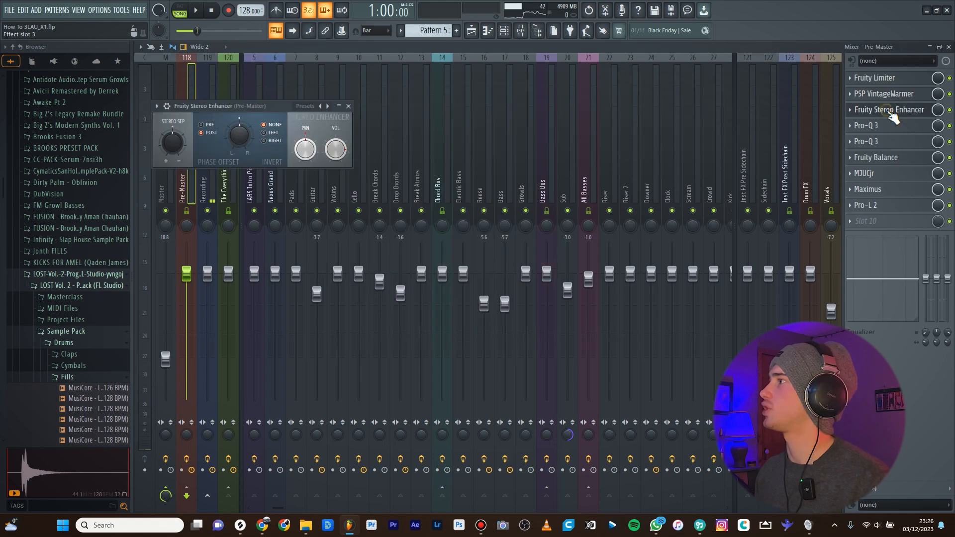
left_click_drag(254, 110, 465, 143)
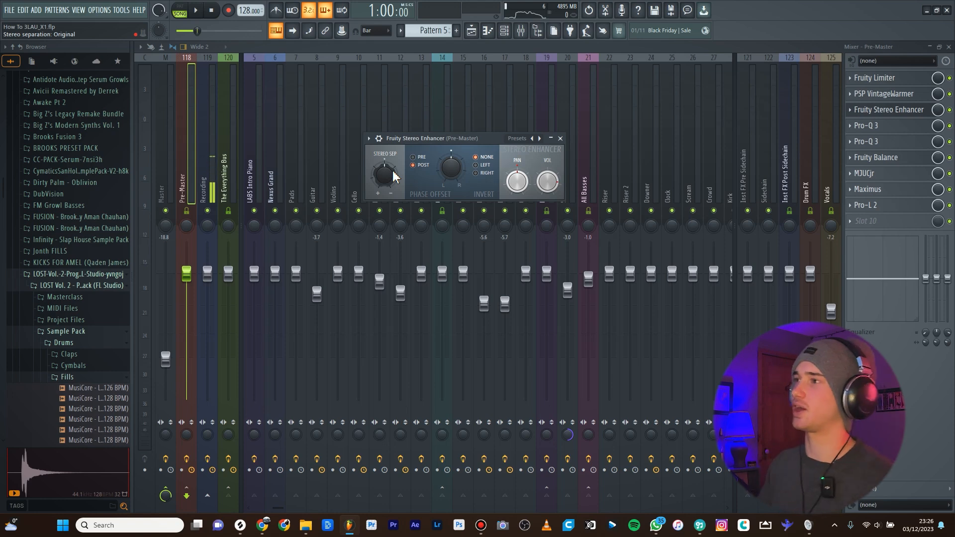
left_click(560, 138)
Open the Pre-Master's first Pro-Q 3, examine its low cut, high cut and bell bands, and close it.
left_click(867, 125)
left_click_drag(485, 93, 500, 82)
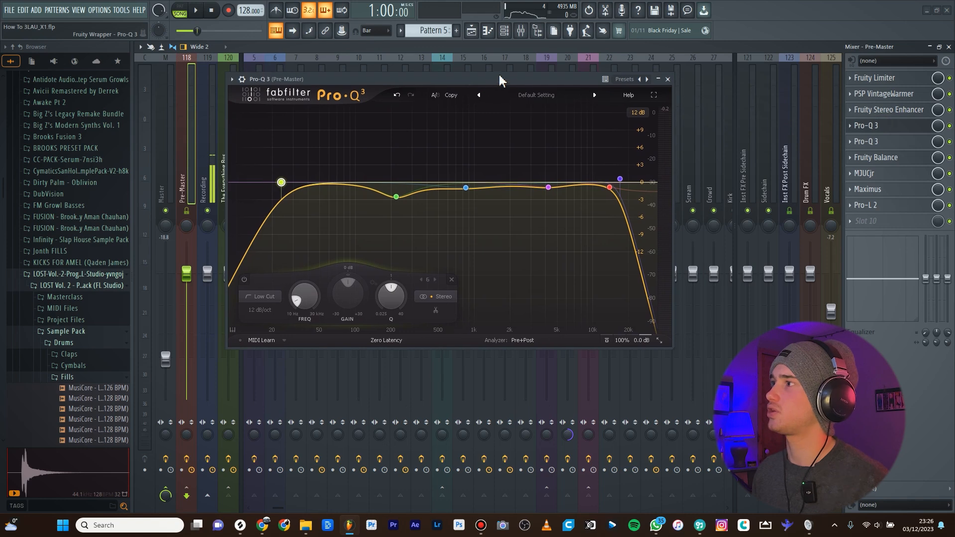
mouse_move(619, 183)
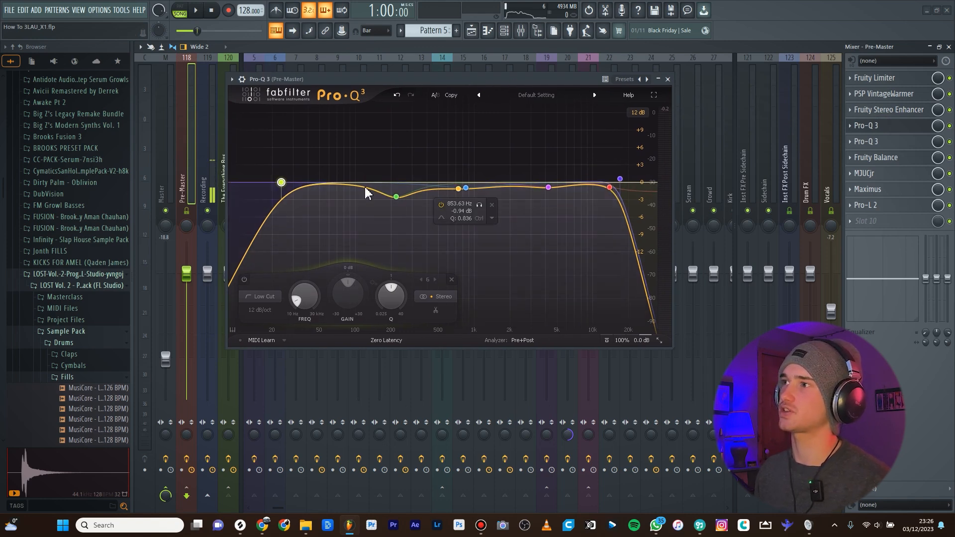
mouse_move(278, 185)
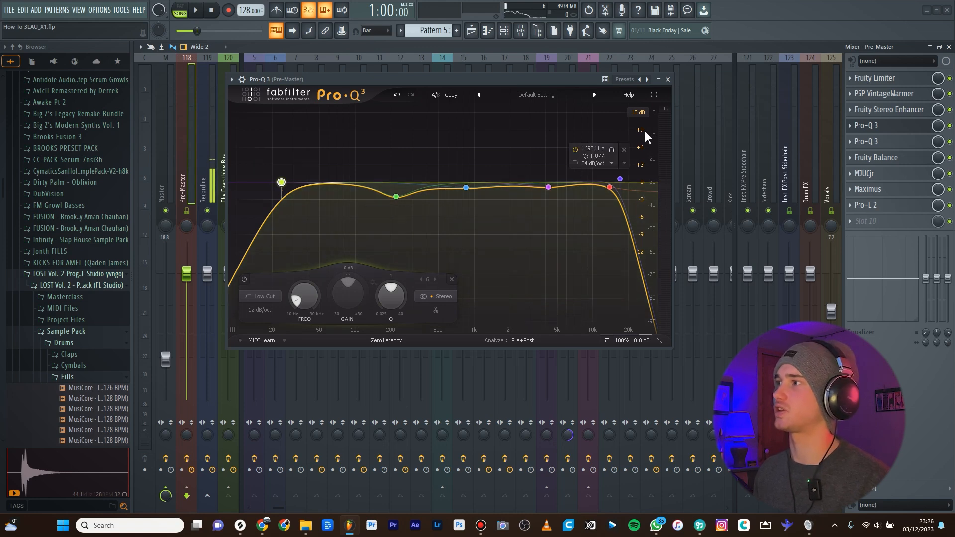
left_click(667, 79)
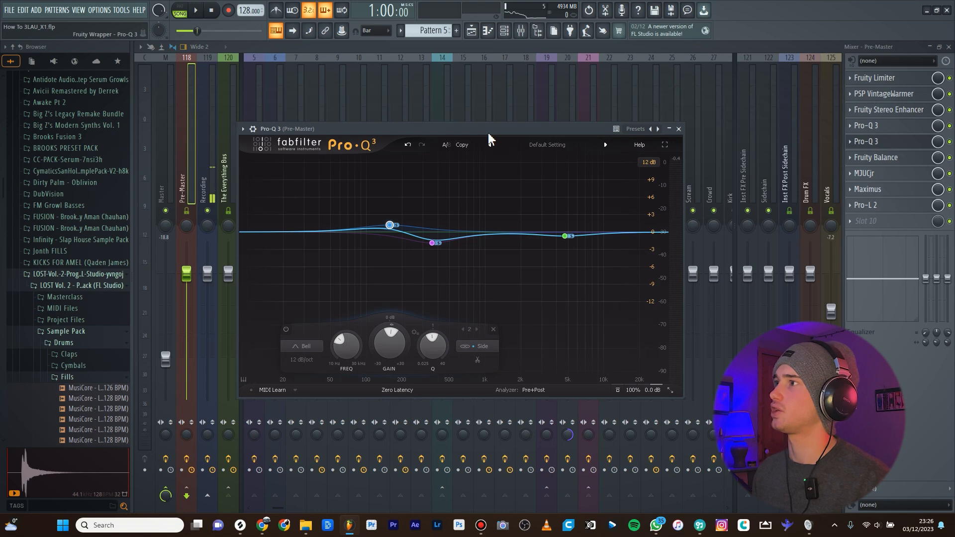
Examine the side-channel EQ bands in the Pre-Master's second Pro-Q 3.
left_click_drag(518, 131, 518, 134)
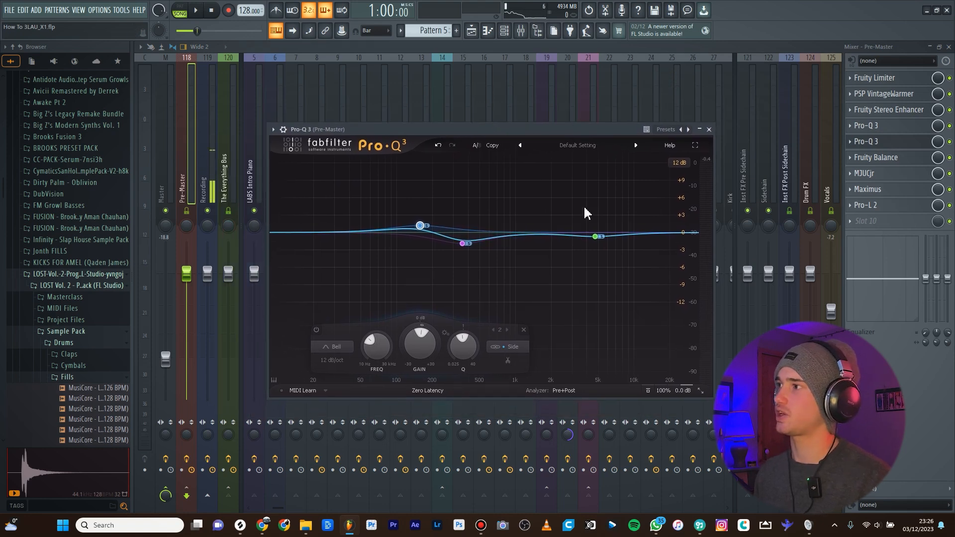
mouse_move(595, 237)
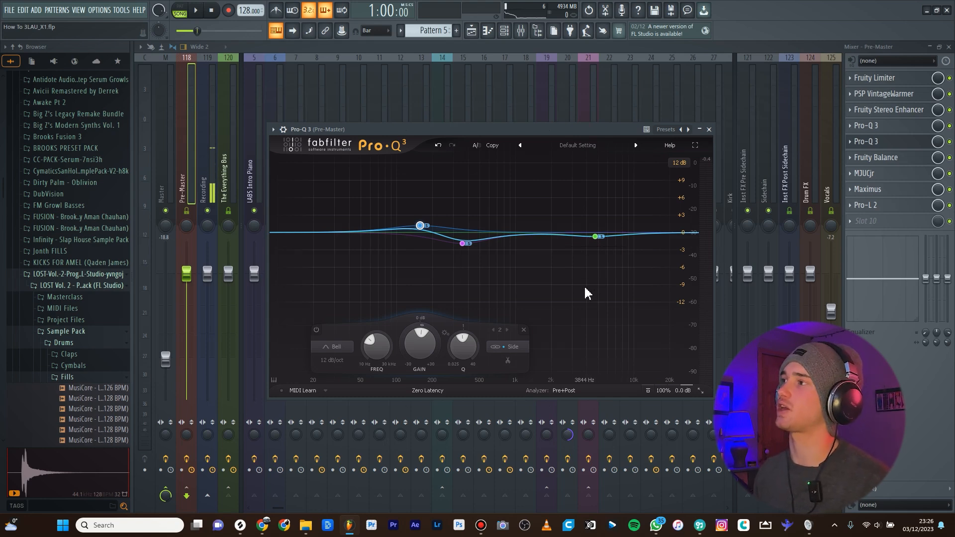
mouse_move(589, 260)
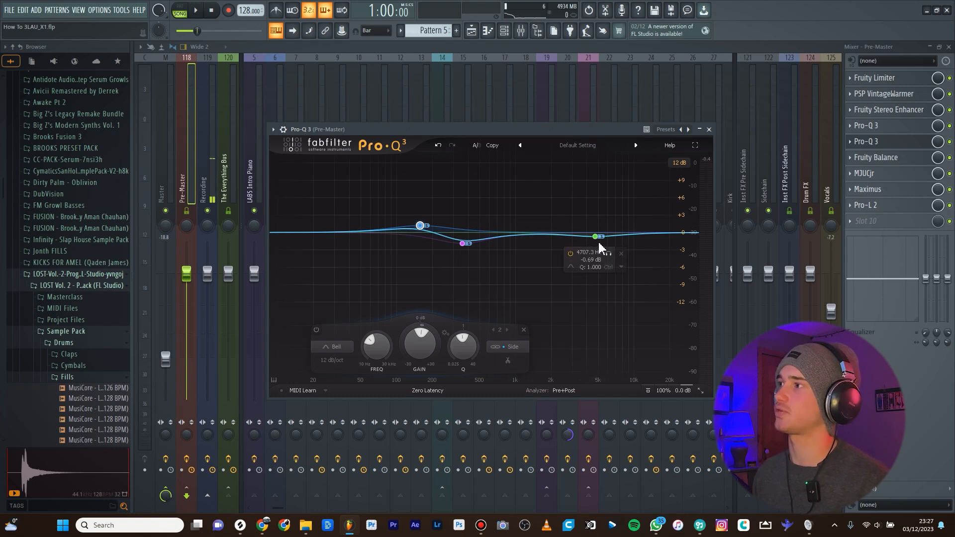
mouse_move(463, 244)
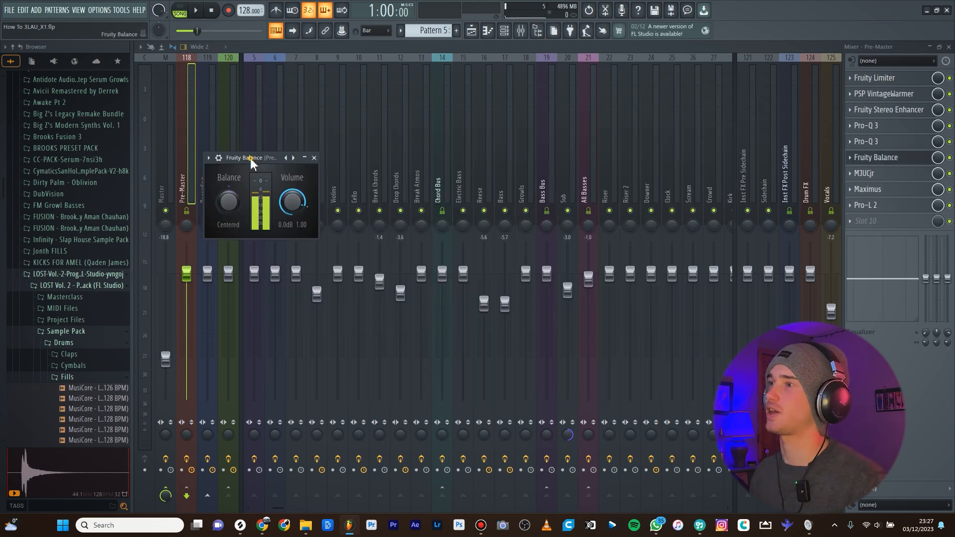
Examine the Pre-Master's Fruity Balance and the MJUCjr compressor's compress and make-up settings.
left_click_drag(251, 161, 479, 161)
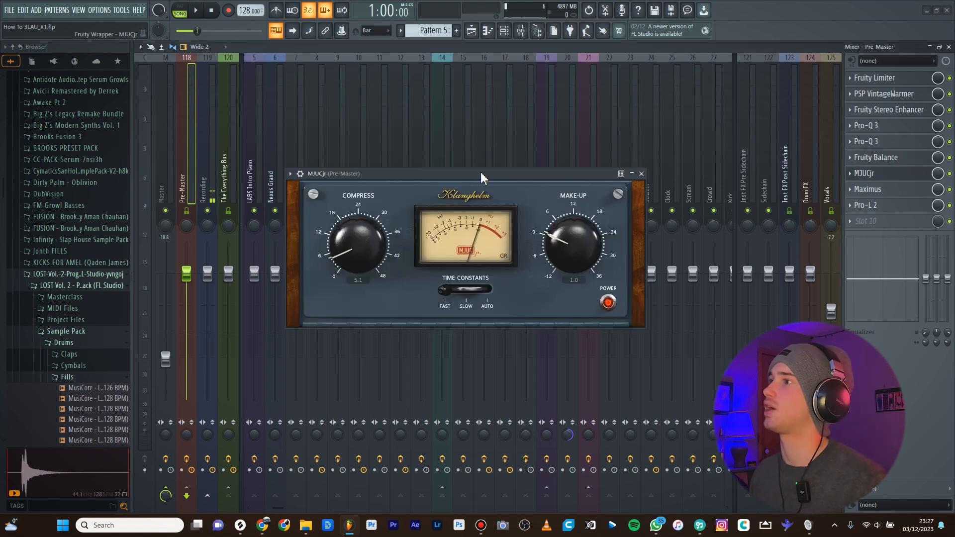
left_click_drag(481, 172, 512, 148)
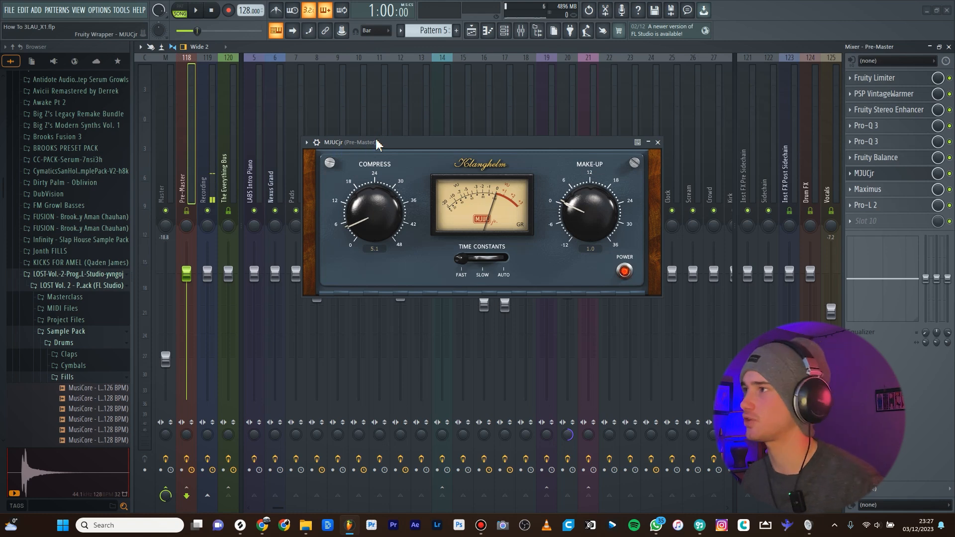
left_click_drag(388, 146, 375, 150)
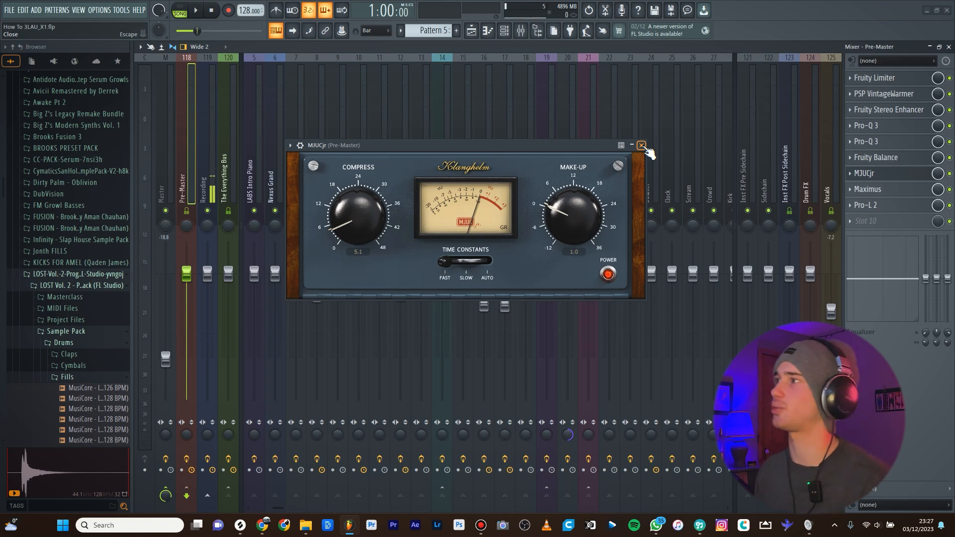
left_click(641, 146)
Examine the stereo separation settings of the mid and high bands in the Pre-Master's Maximus.
left_click_drag(461, 141, 530, 135)
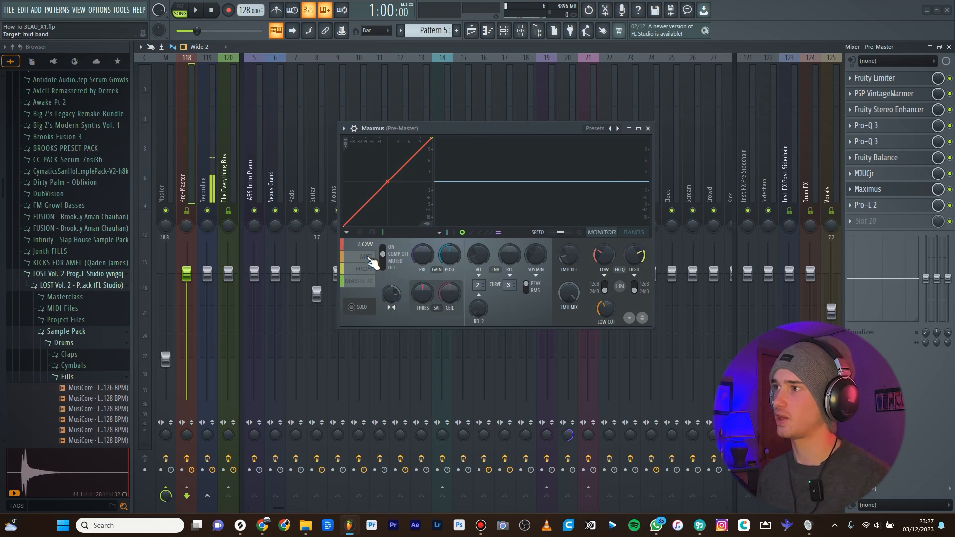
left_click(367, 256)
left_click(364, 268)
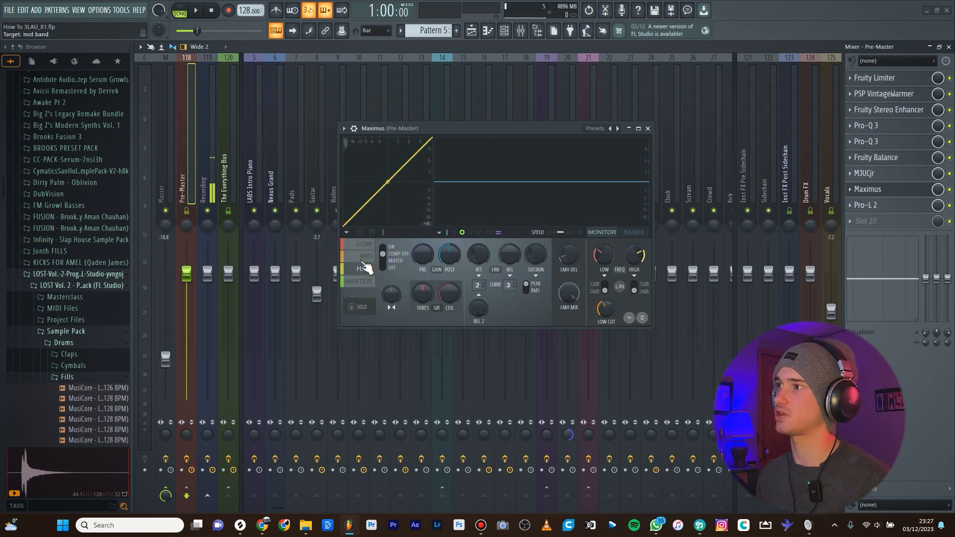
left_click(362, 259)
left_click(366, 271)
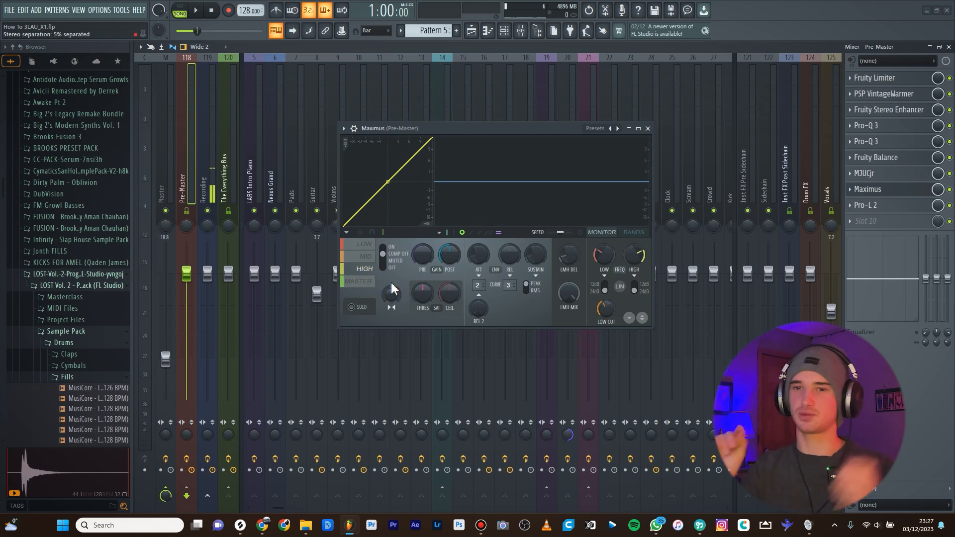
Open the Pre-Master's Pro-L 2 limiter and examine its gain and limiting settings.
left_click(866, 205)
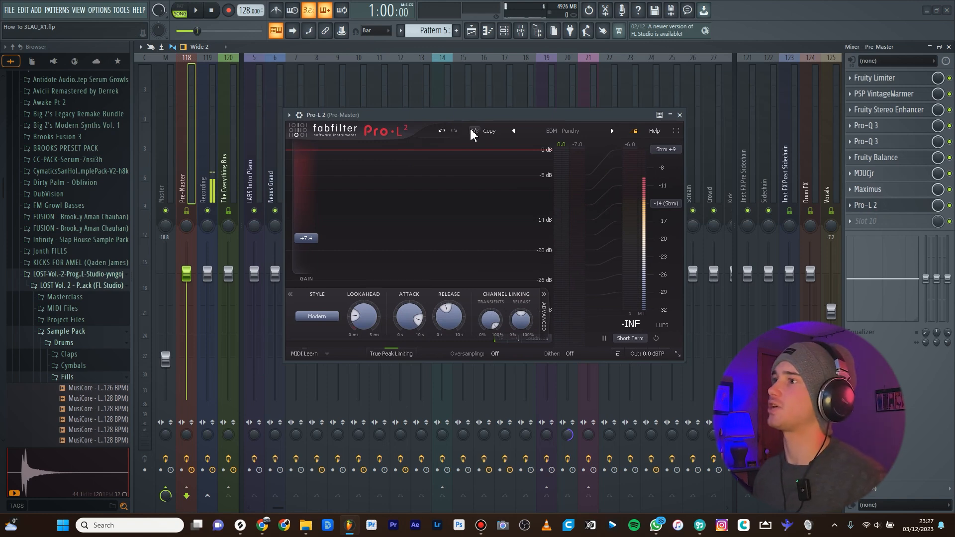
mouse_move(399, 119)
left_mouse_down()
mouse_move(407, 129)
mouse_move(395, 120)
left_mouse_up()
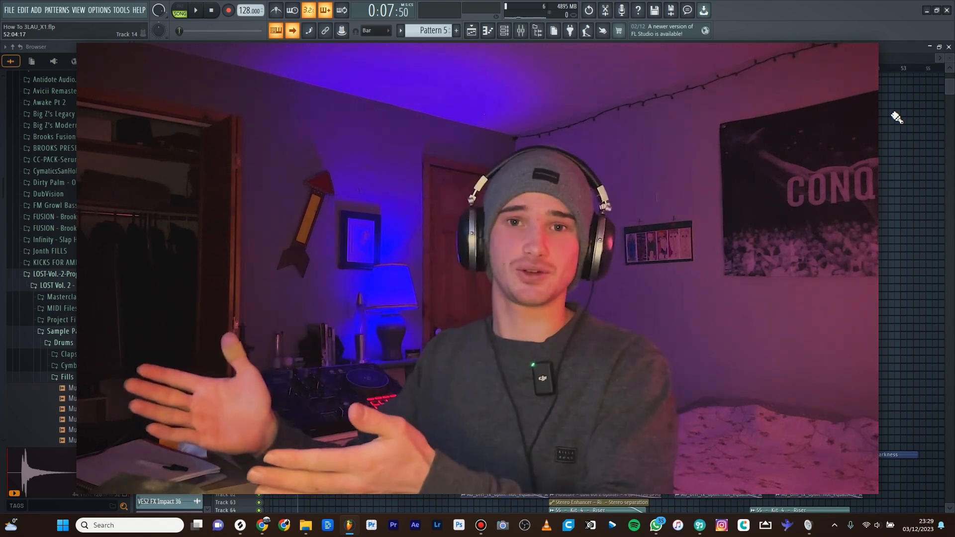
Play the full arrangement in the playlist from around bar 5.
key("space")
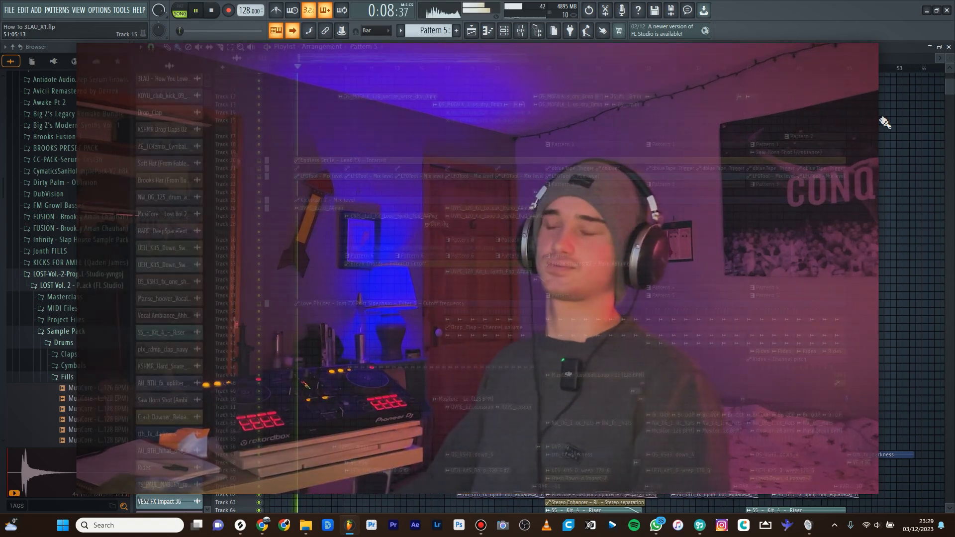